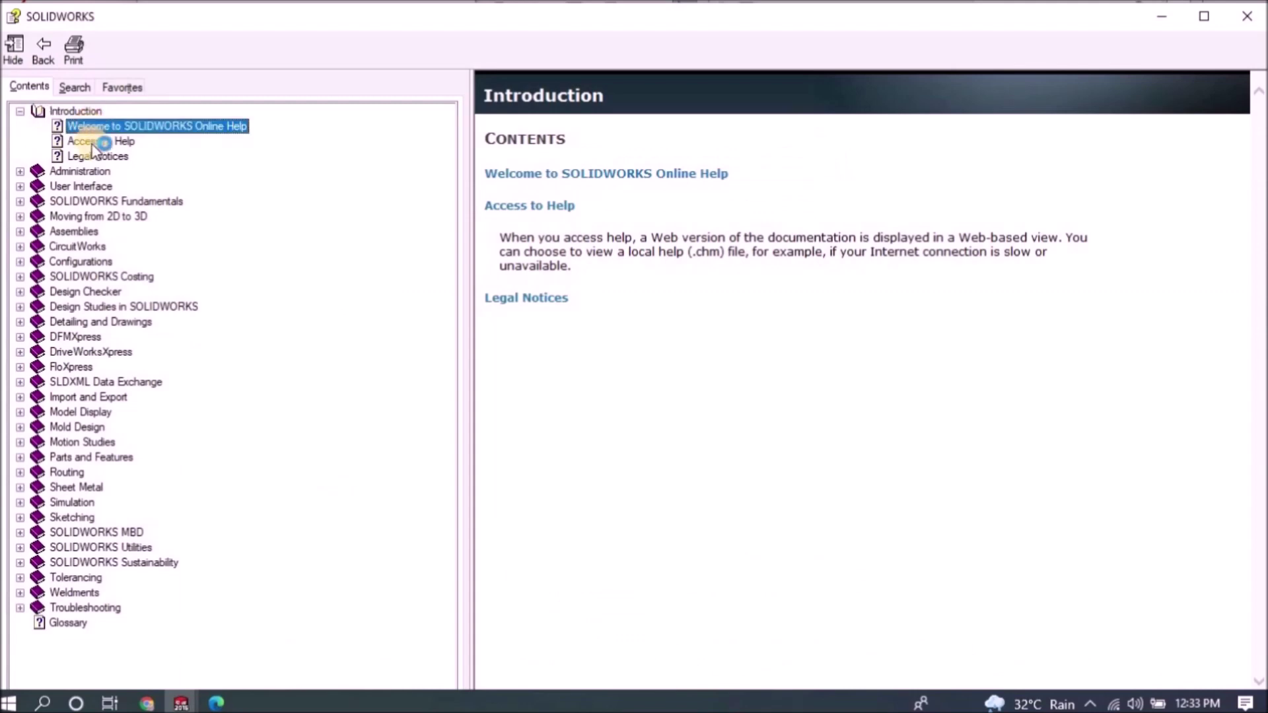
Browse Legal Notices, then expand Administration and the SOLIDWORKS Installation and Administration Guide in Help
left_click(99, 141)
left_click(97, 158)
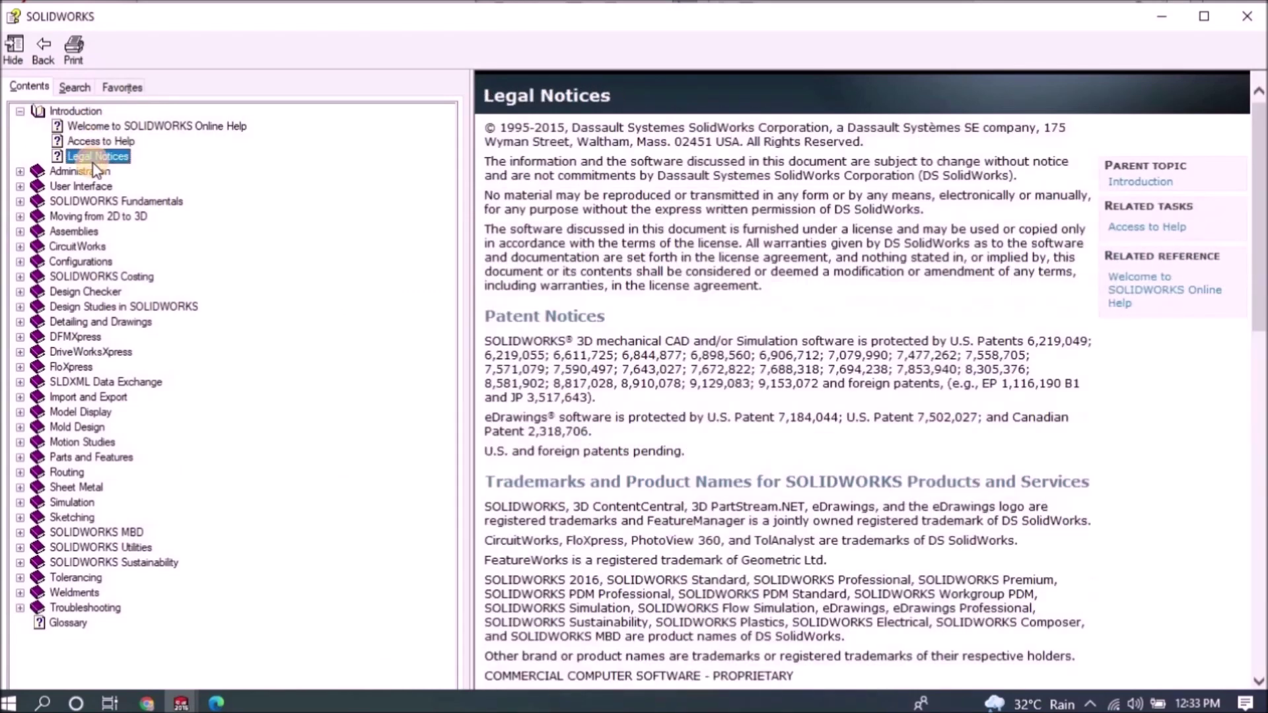
left_click(20, 171)
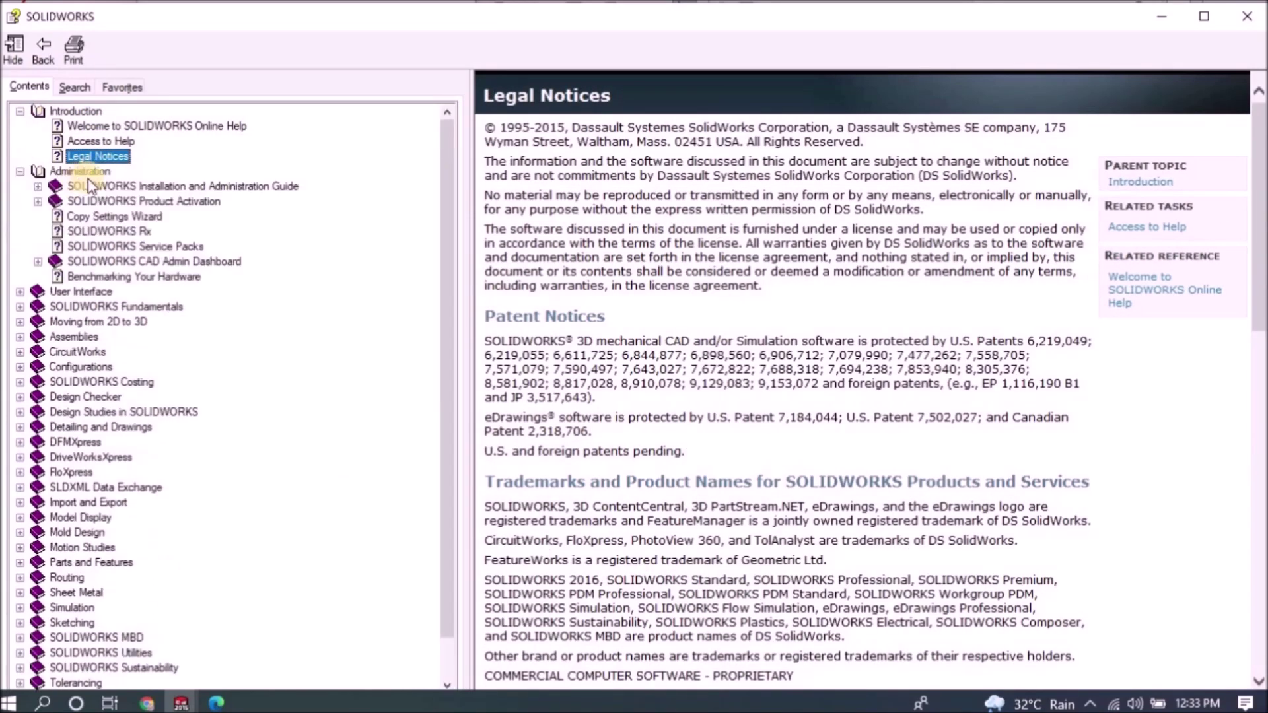
left_click(80, 171)
left_click(37, 187)
left_click(110, 186)
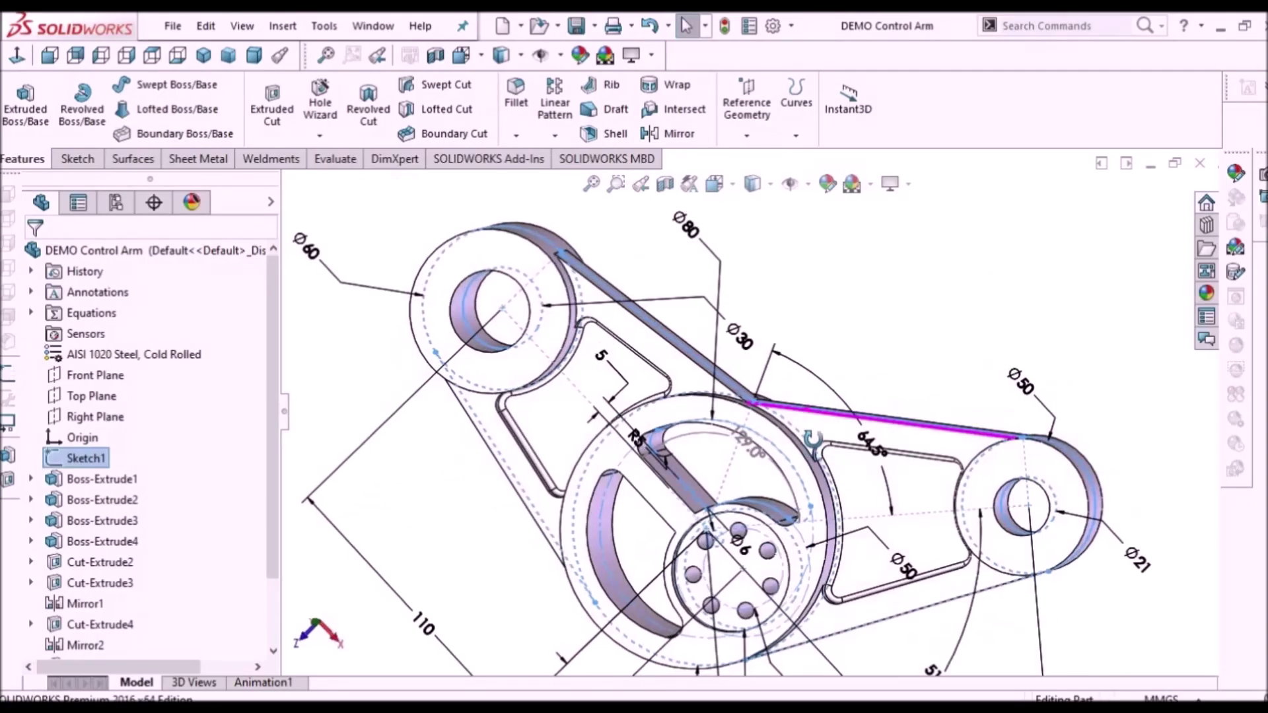
Orbit the control arm, boundary surface and beam bracket sample models, using the ISO 2 view
mouse_move(851, 344)
middle_mouse_down()
mouse_move(693, 377)
mouse_move(951, 370)
mouse_move(803, 390)
mouse_move(828, 366)
middle_mouse_up()
key("Escape")
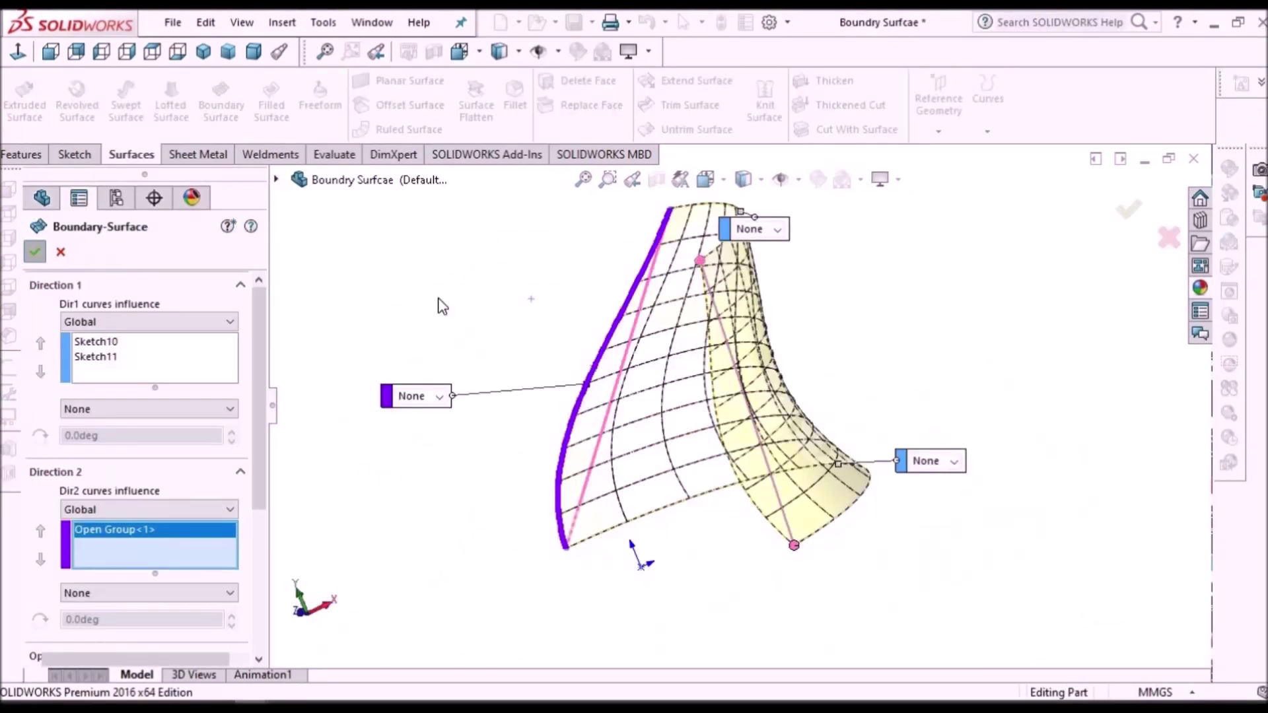
mouse_move(666, 366)
middle_mouse_down()
mouse_move(595, 372)
mouse_move(600, 391)
middle_mouse_up()
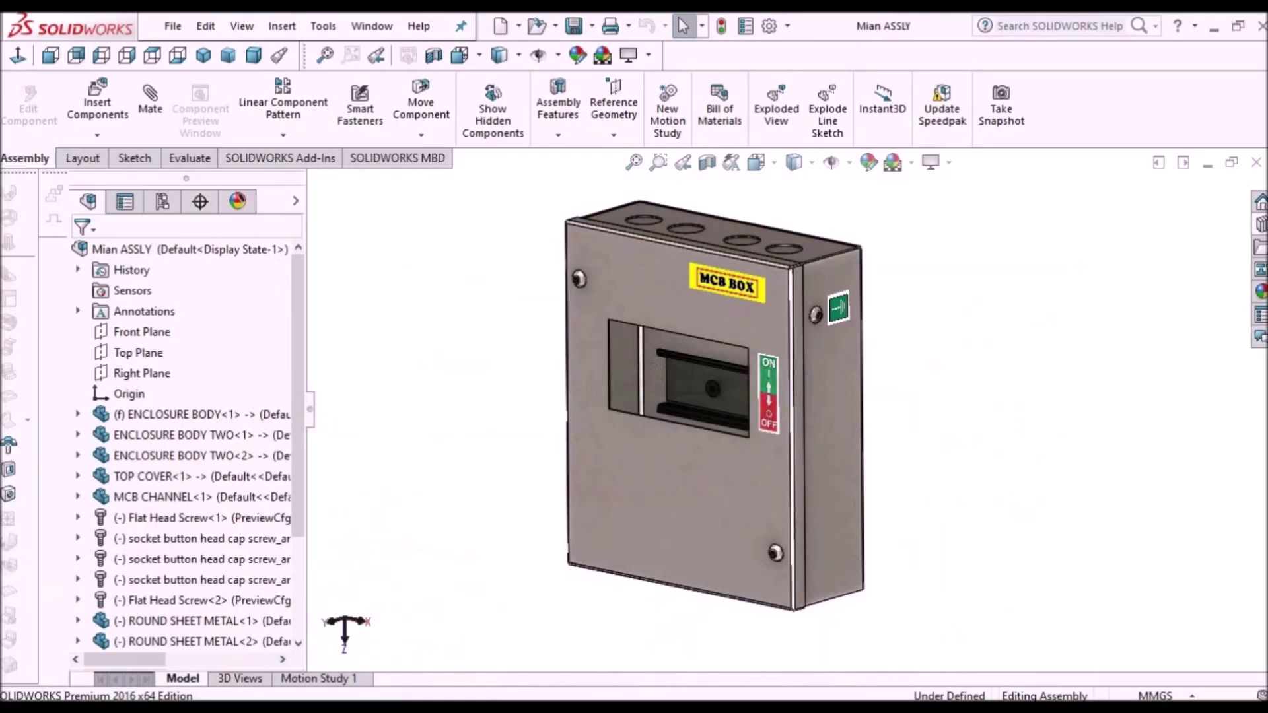
scroll(843, 402, "up", 1)
scroll(843, 402, "down", 2)
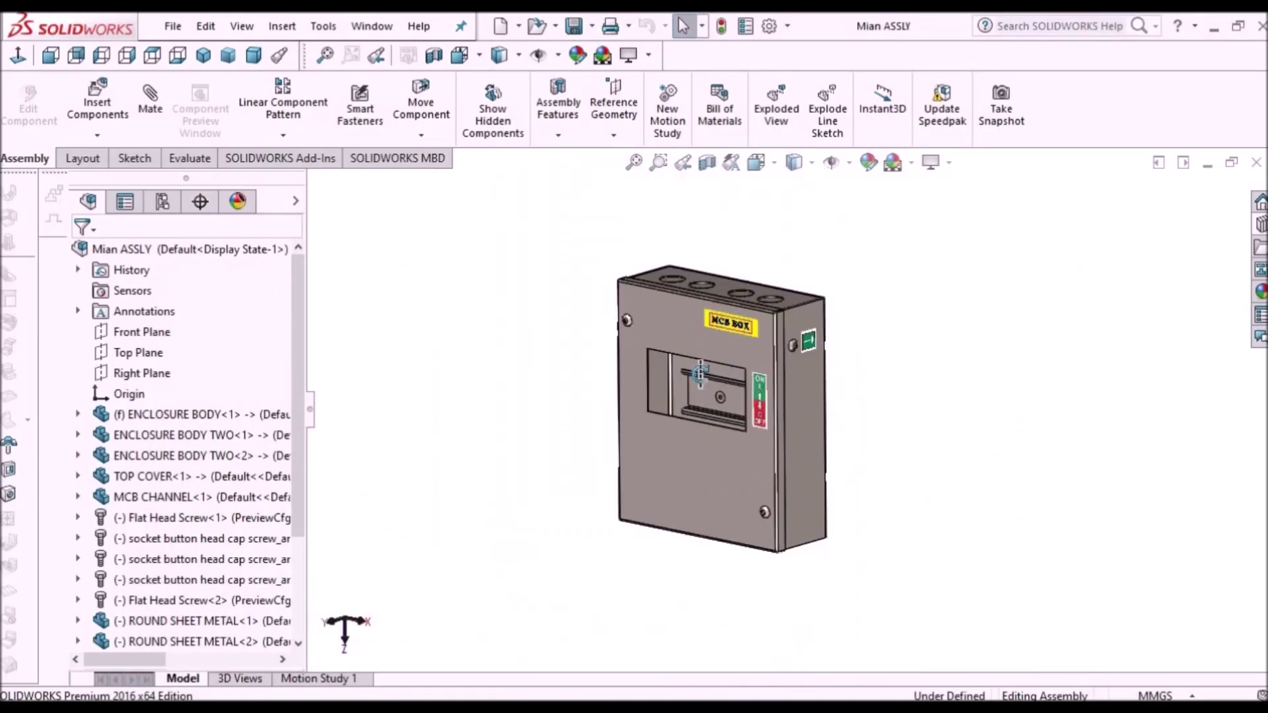
key("space")
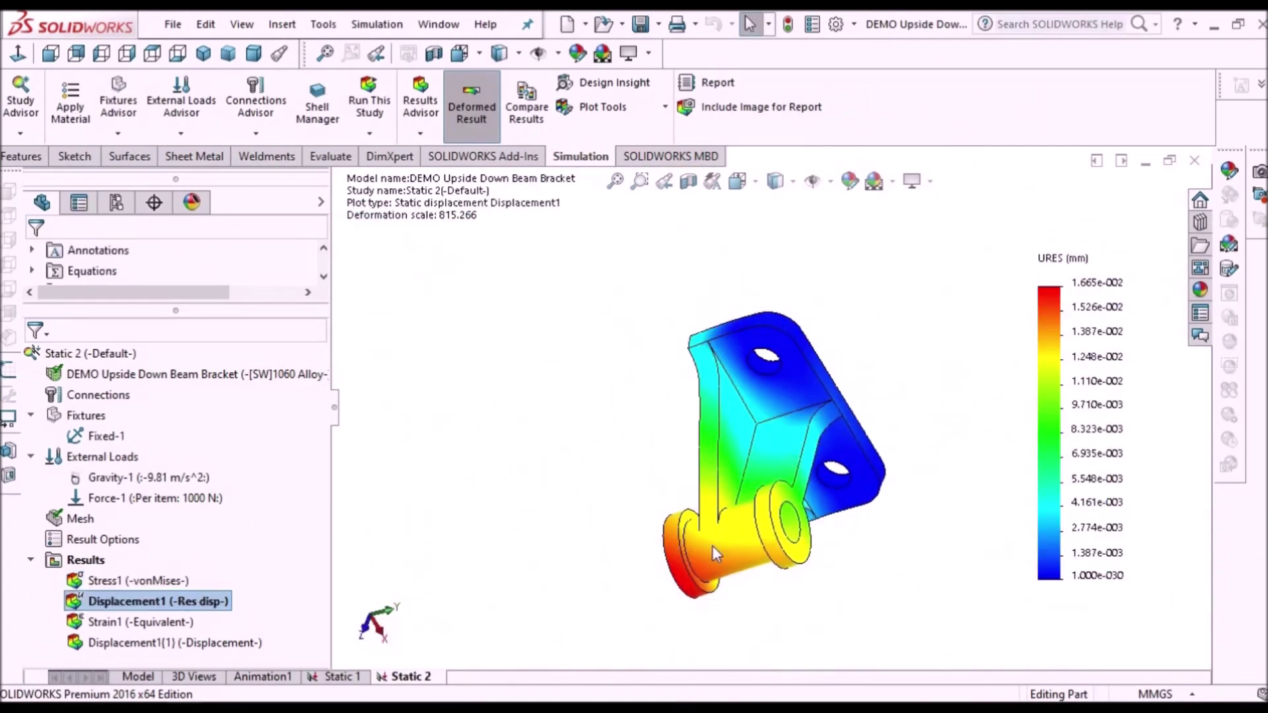
scroll(714, 555, "down", 3)
middle_click_drag(778, 593, 813, 607)
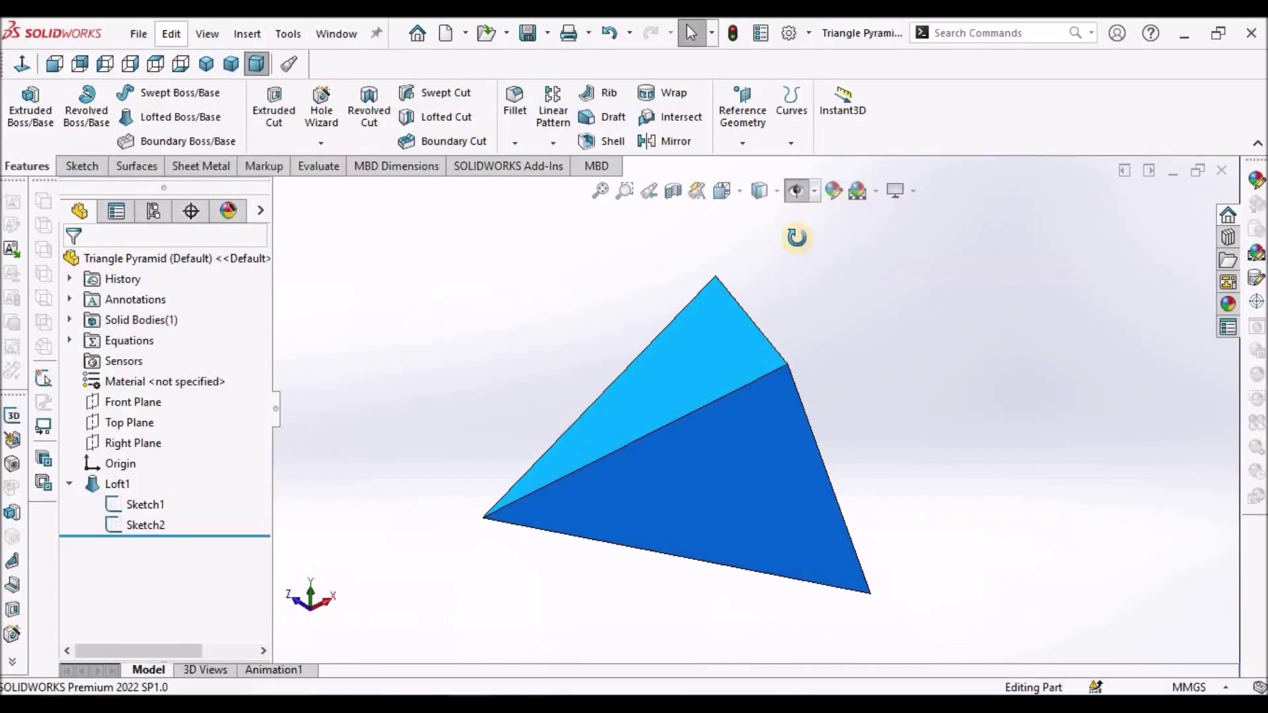
Orbit the Triangle Pyramid with its loft sketches shown
mouse_move(792, 327)
middle_mouse_down()
mouse_move(596, 349)
mouse_move(779, 370)
mouse_move(793, 456)
mouse_move(770, 363)
middle_mouse_up()
left_click(795, 192)
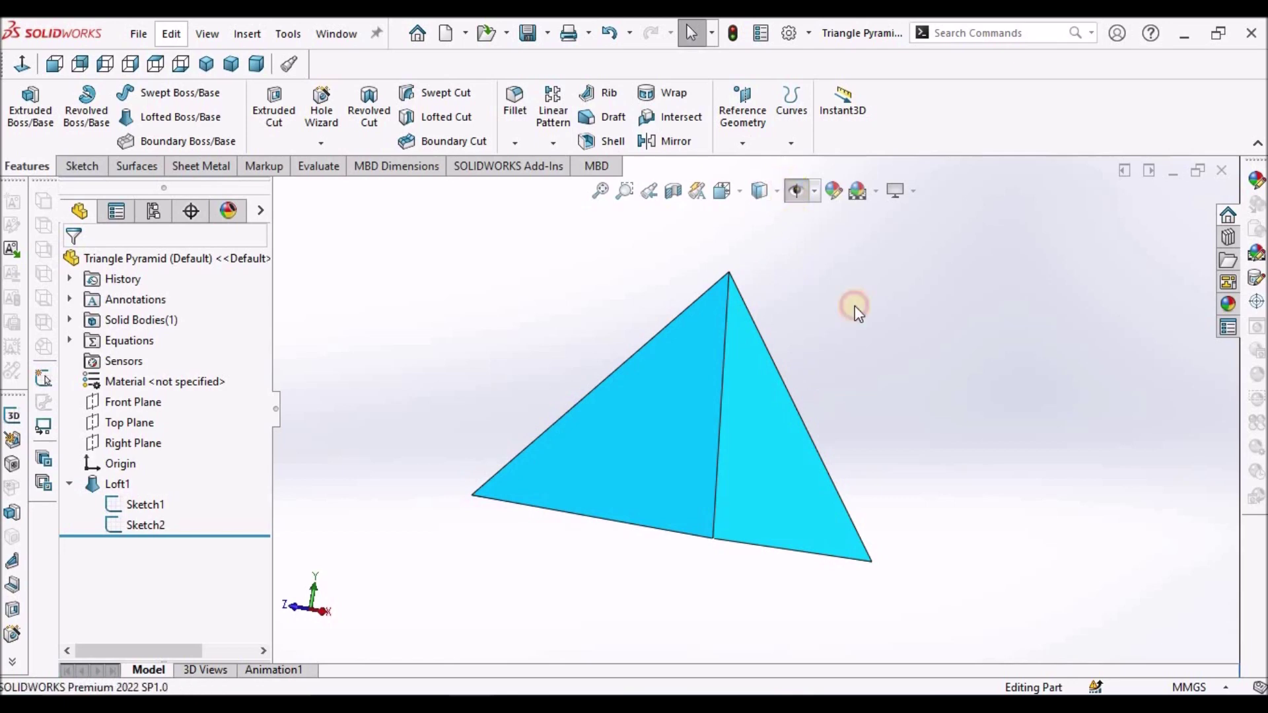
middle_click_drag(852, 307, 886, 351)
mouse_move(886, 351)
middle_mouse_down()
mouse_move(741, 354)
mouse_move(720, 416)
mouse_move(765, 486)
mouse_move(798, 459)
mouse_move(954, 502)
mouse_move(844, 571)
mouse_move(816, 611)
mouse_move(720, 521)
middle_mouse_up()
Switch to the Square Pyramid document and orbit it with its sketch shown
left_click(337, 32)
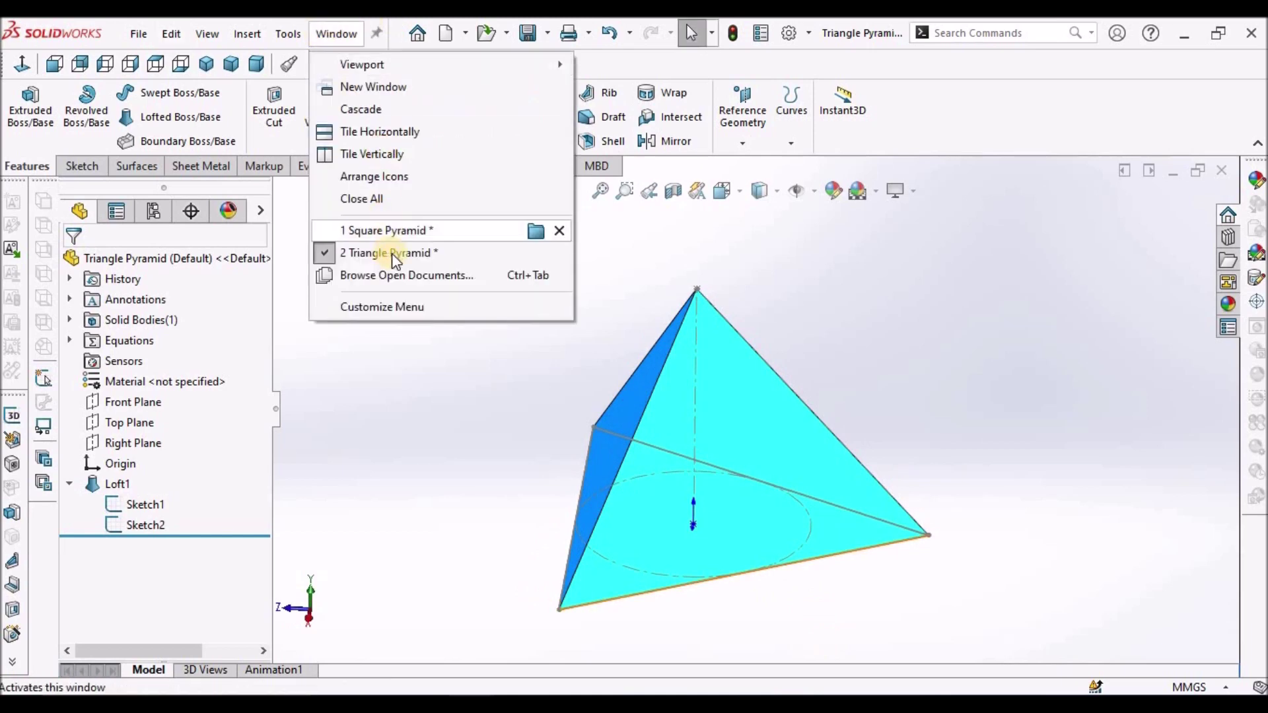
left_click(397, 229)
scroll(857, 394, "down", 2)
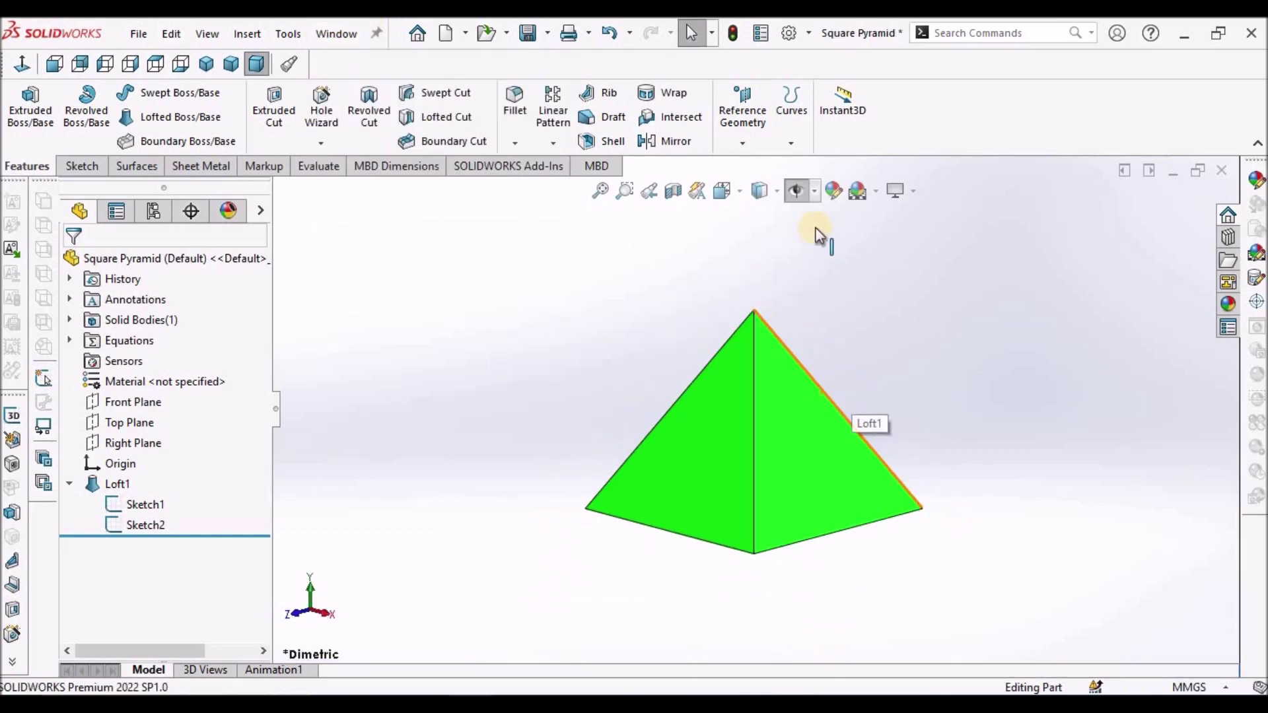
mouse_move(887, 321)
middle_mouse_down()
mouse_move(894, 235)
mouse_move(859, 434)
mouse_move(872, 246)
mouse_move(866, 456)
mouse_move(829, 455)
mouse_move(731, 299)
mouse_move(783, 440)
mouse_move(797, 233)
middle_mouse_up()
left_click(795, 190)
mouse_move(922, 345)
middle_mouse_down()
mouse_move(877, 437)
mouse_move(903, 535)
mouse_move(1023, 587)
mouse_move(812, 570)
mouse_move(792, 485)
middle_mouse_up()
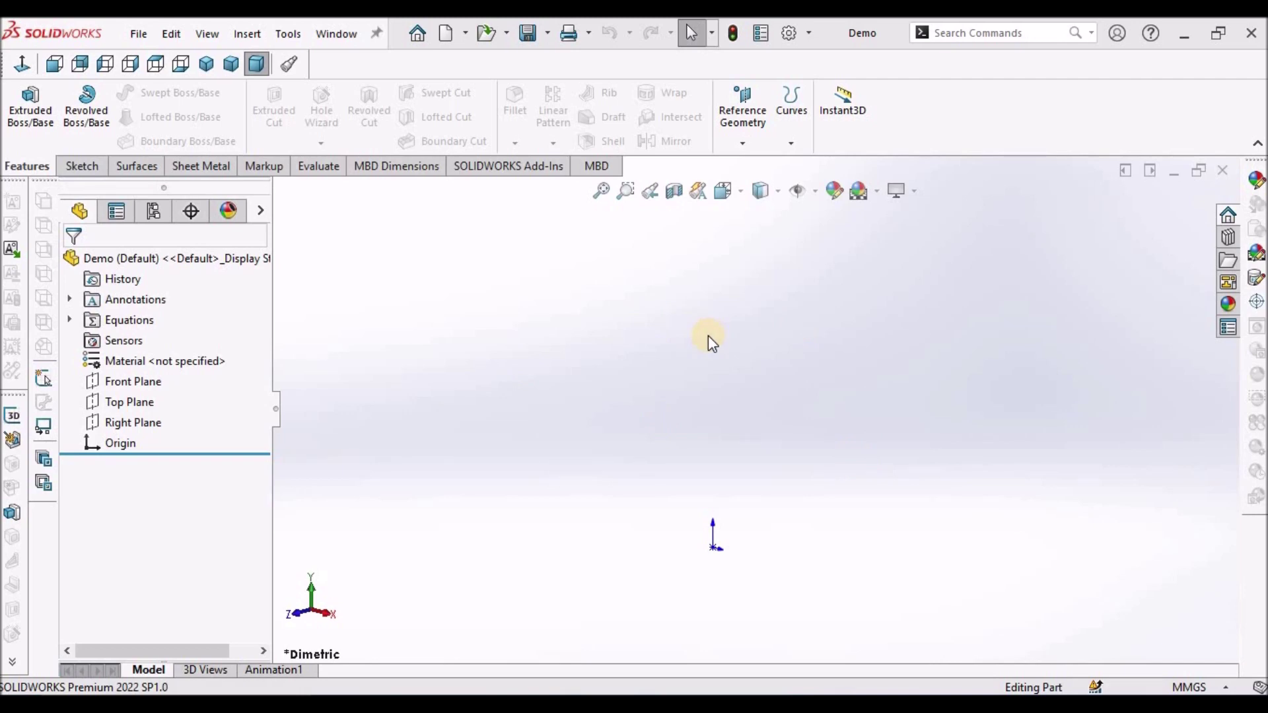
Start a new sketch on the Top Plane
left_click(130, 401)
left_click(79, 165)
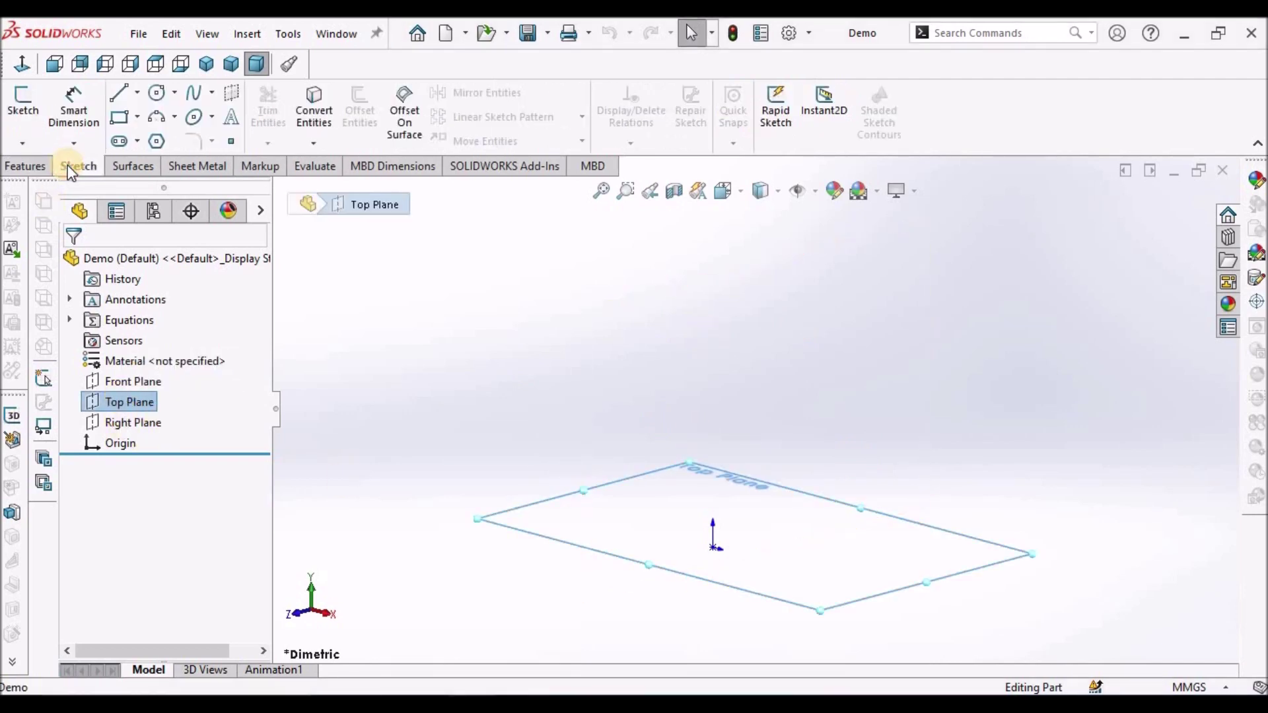
left_click(24, 107)
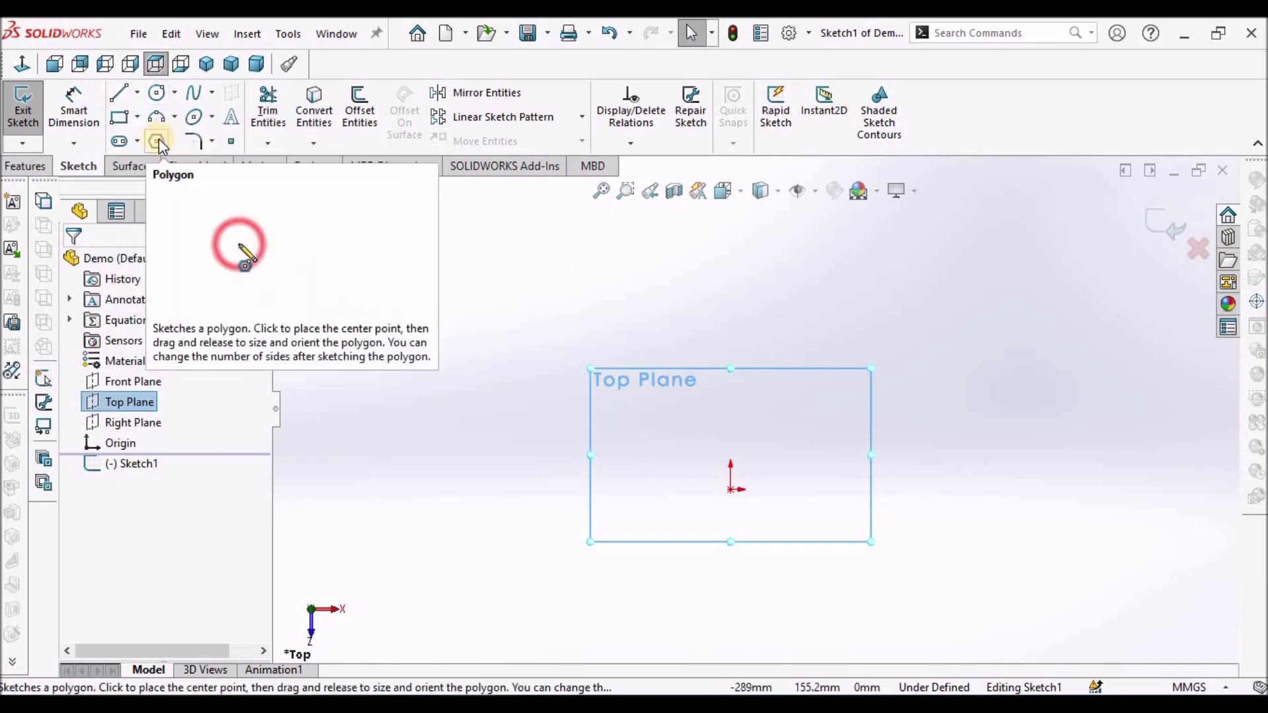
Set up the Polygon tool with 3 sides
left_click(159, 142)
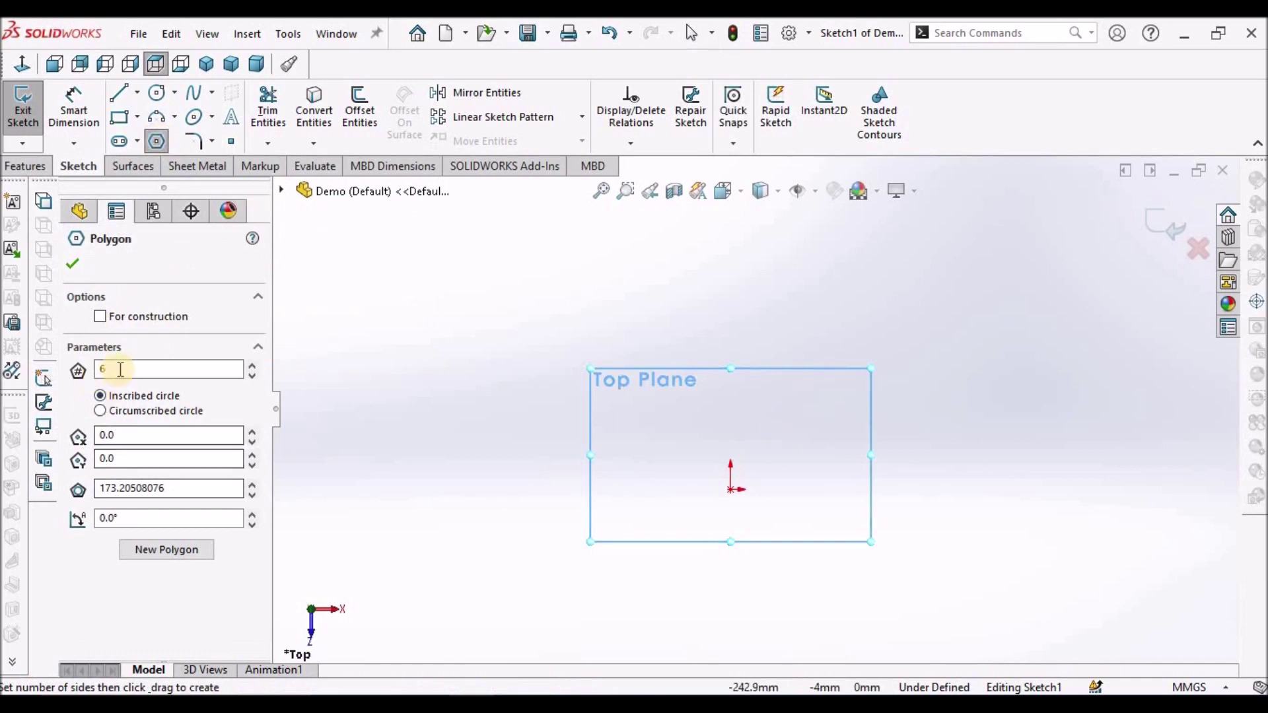
left_click(119, 369)
type("3")
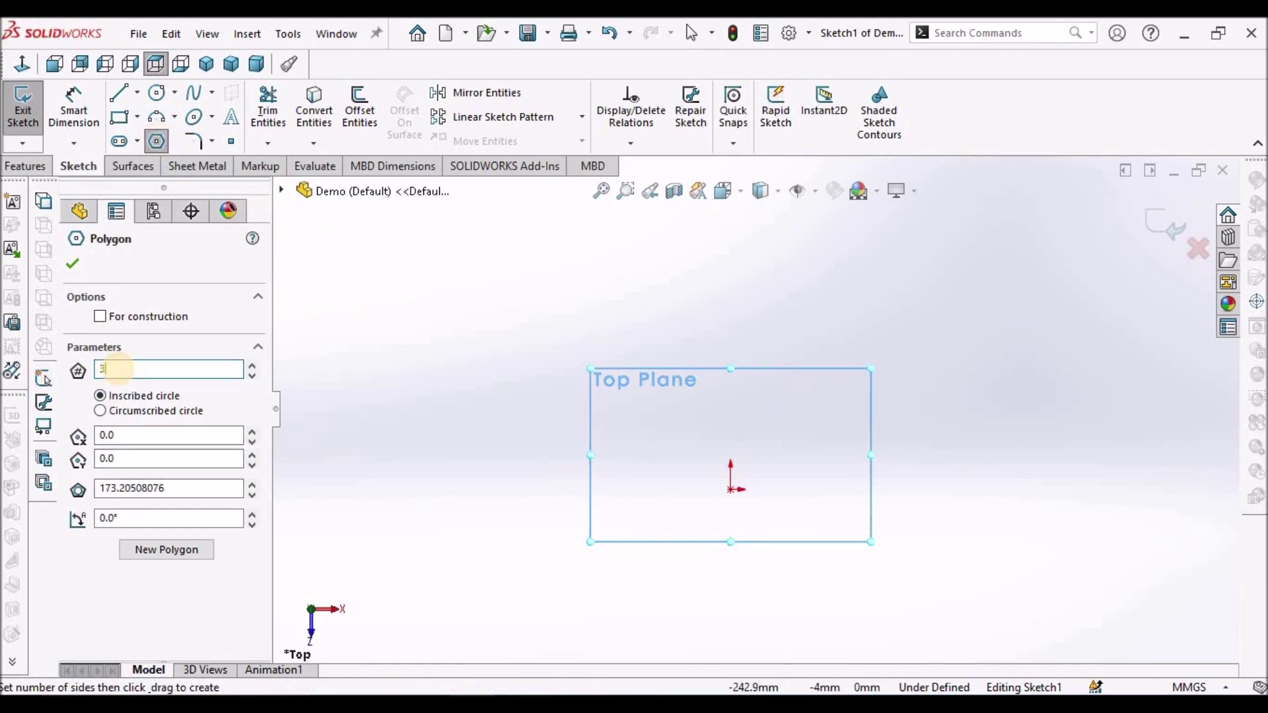
left_click(72, 265)
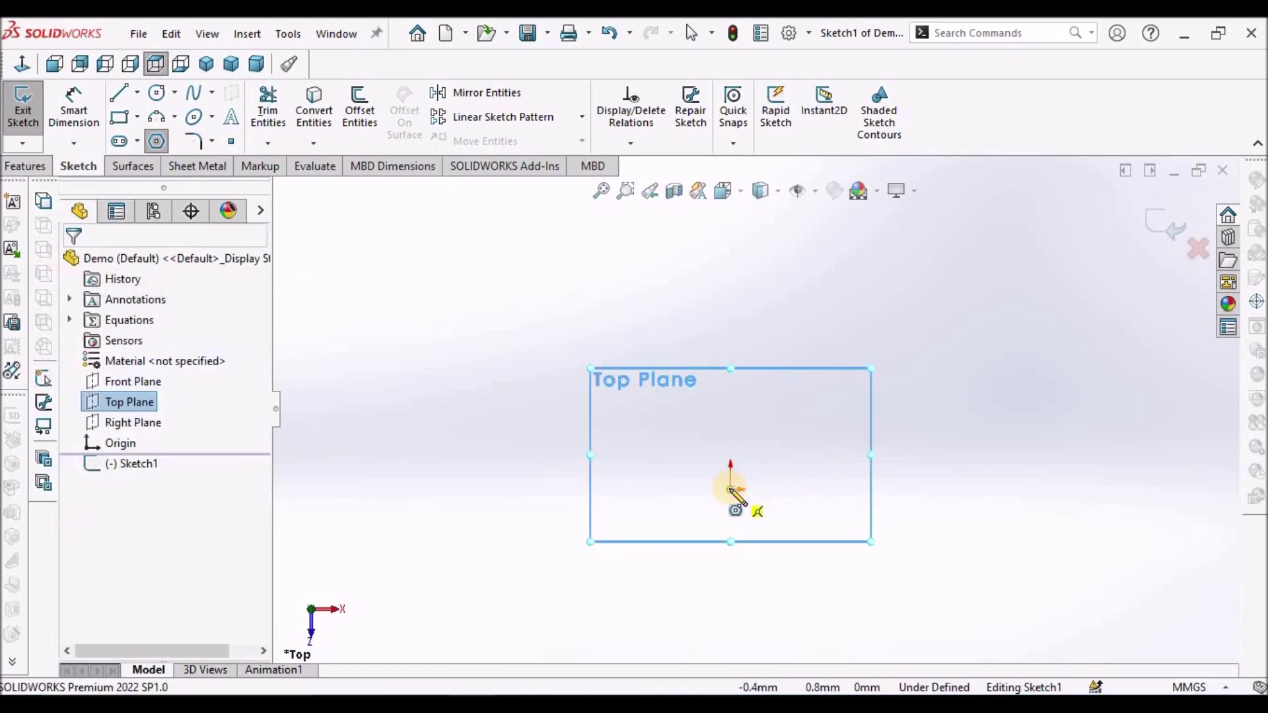
Draw the triangle centred on the origin with its apex above
left_click(731, 488)
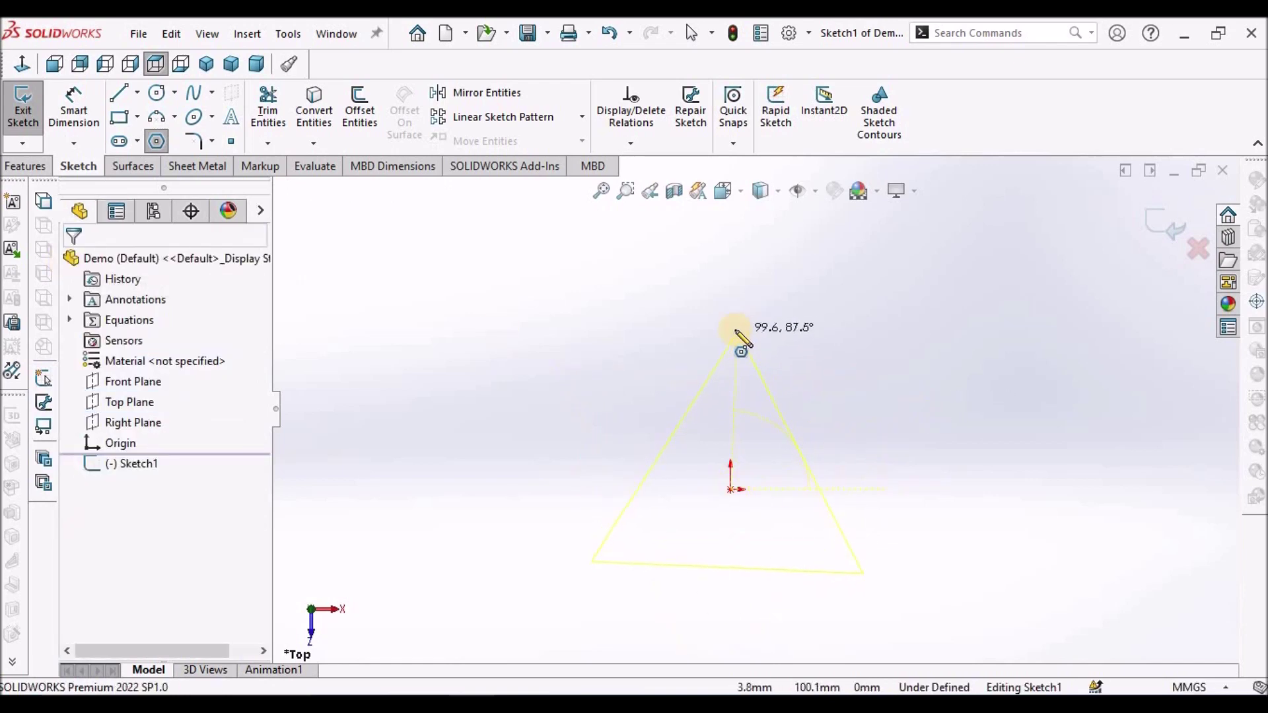
left_click(742, 339)
right_click(863, 298)
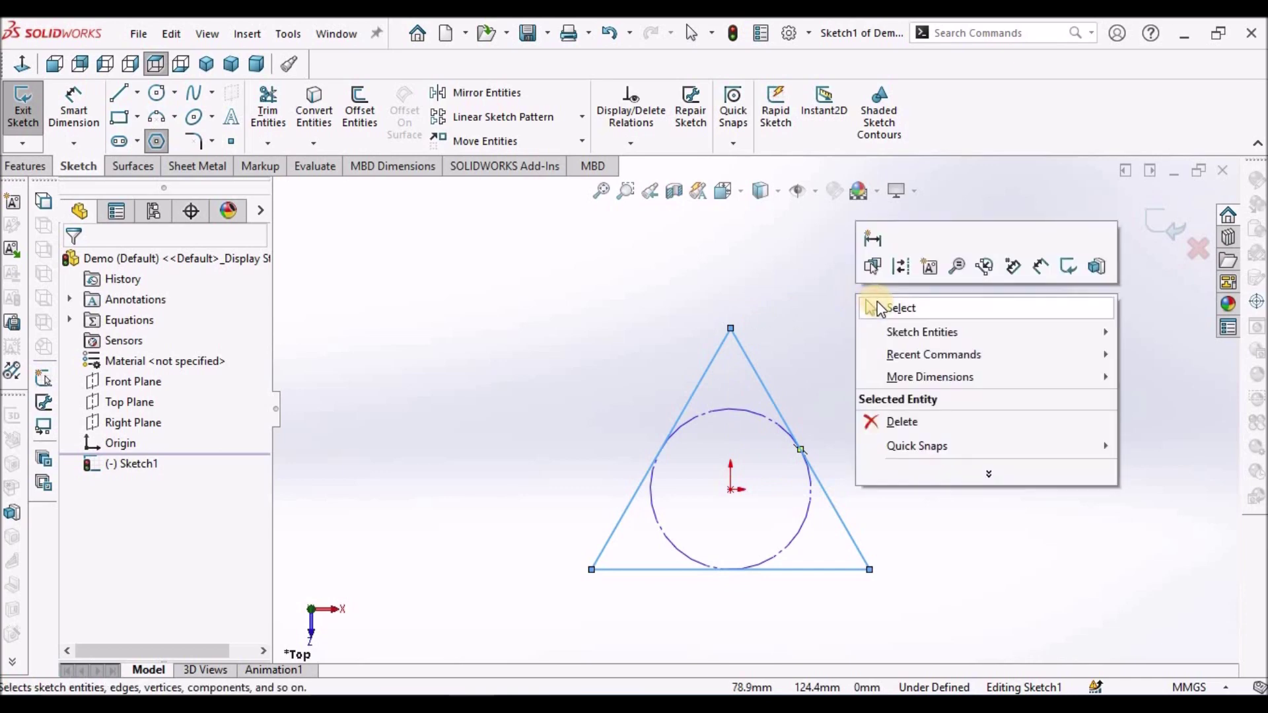
left_click(885, 305)
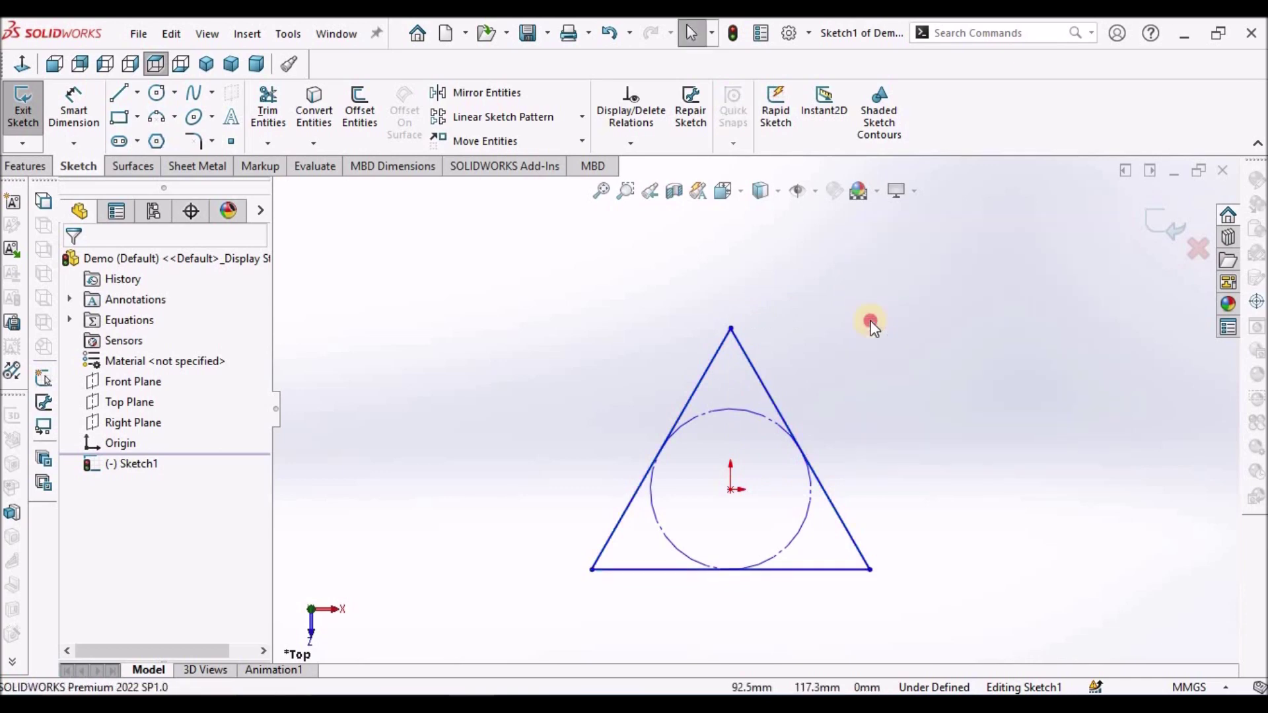
Make the triangle's bottom edge horizontal
left_click(824, 575)
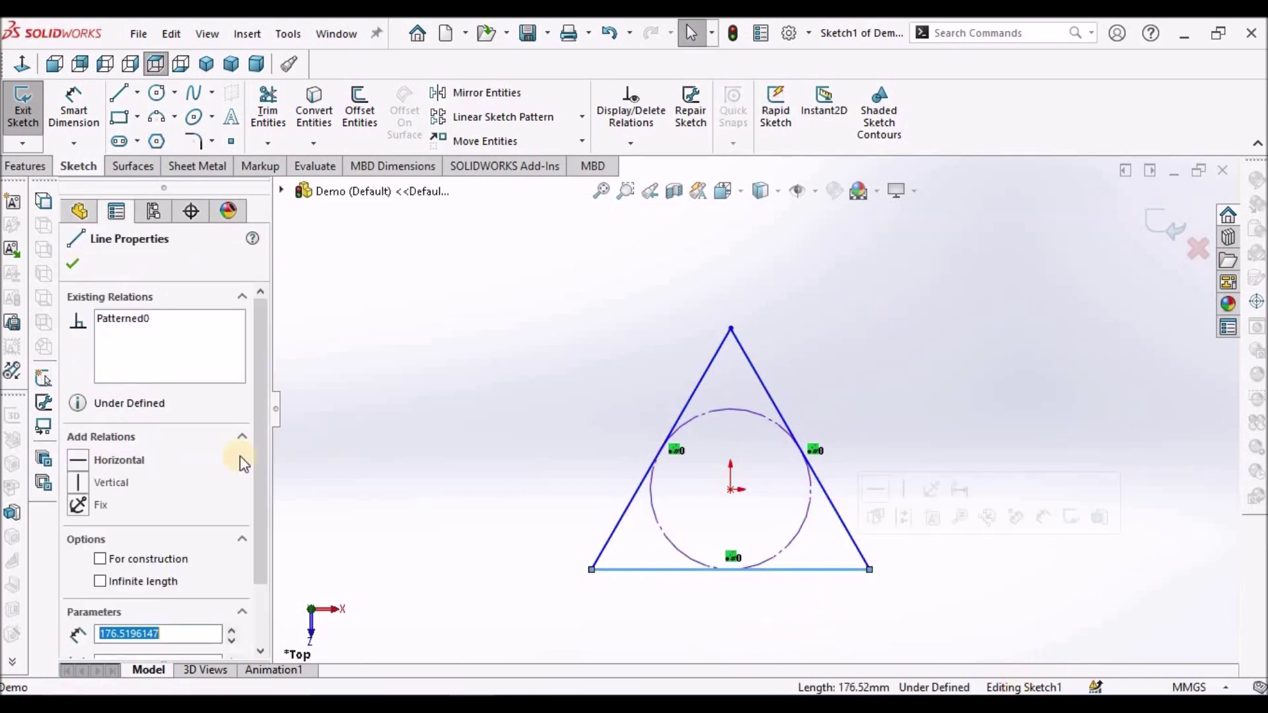
left_click(78, 461)
left_click(81, 268)
left_click(515, 325)
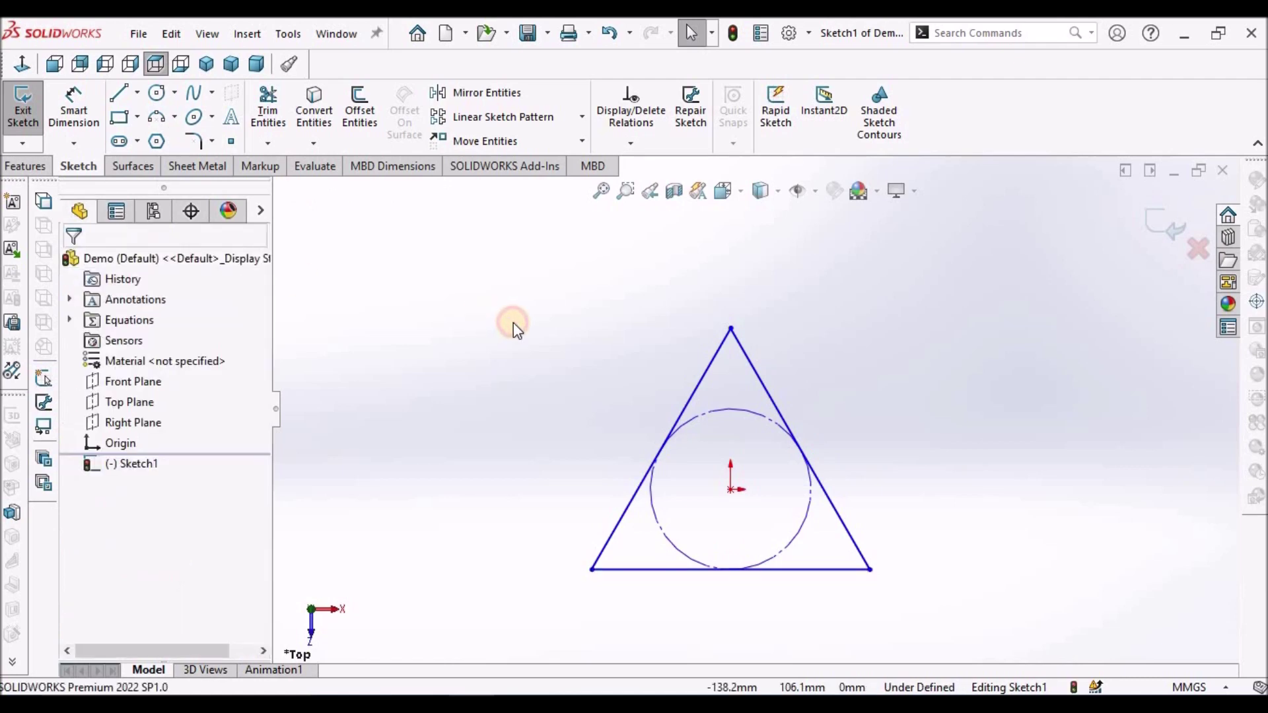
scroll(1058, 494, "down", 1)
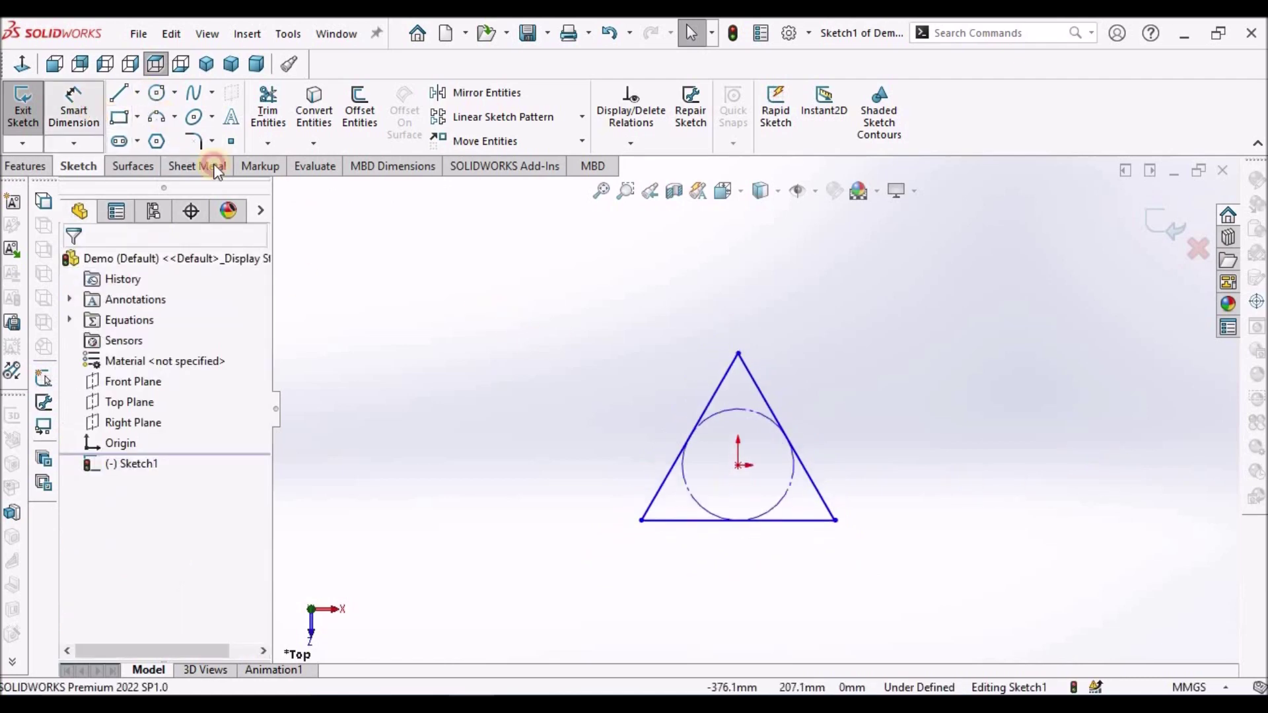
Dimension the triangle base to 150 mm and exit the sketch
left_click(73, 107)
left_click(798, 526)
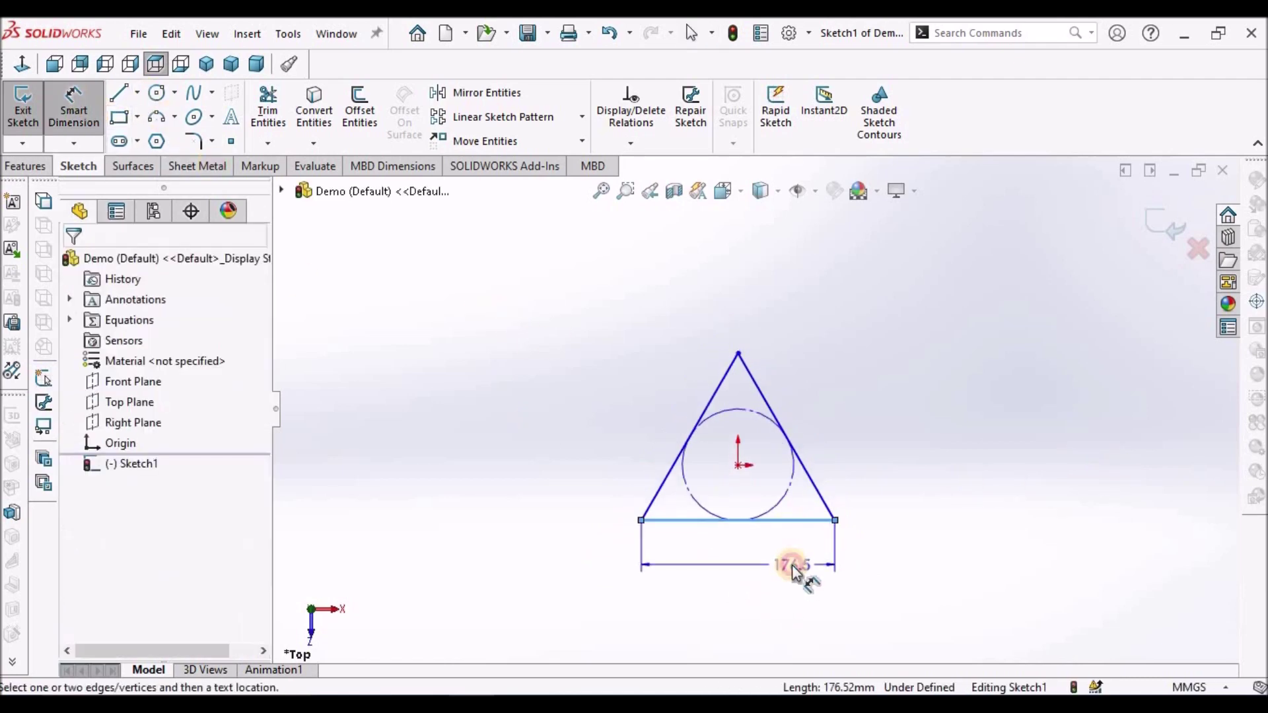
left_click(801, 570)
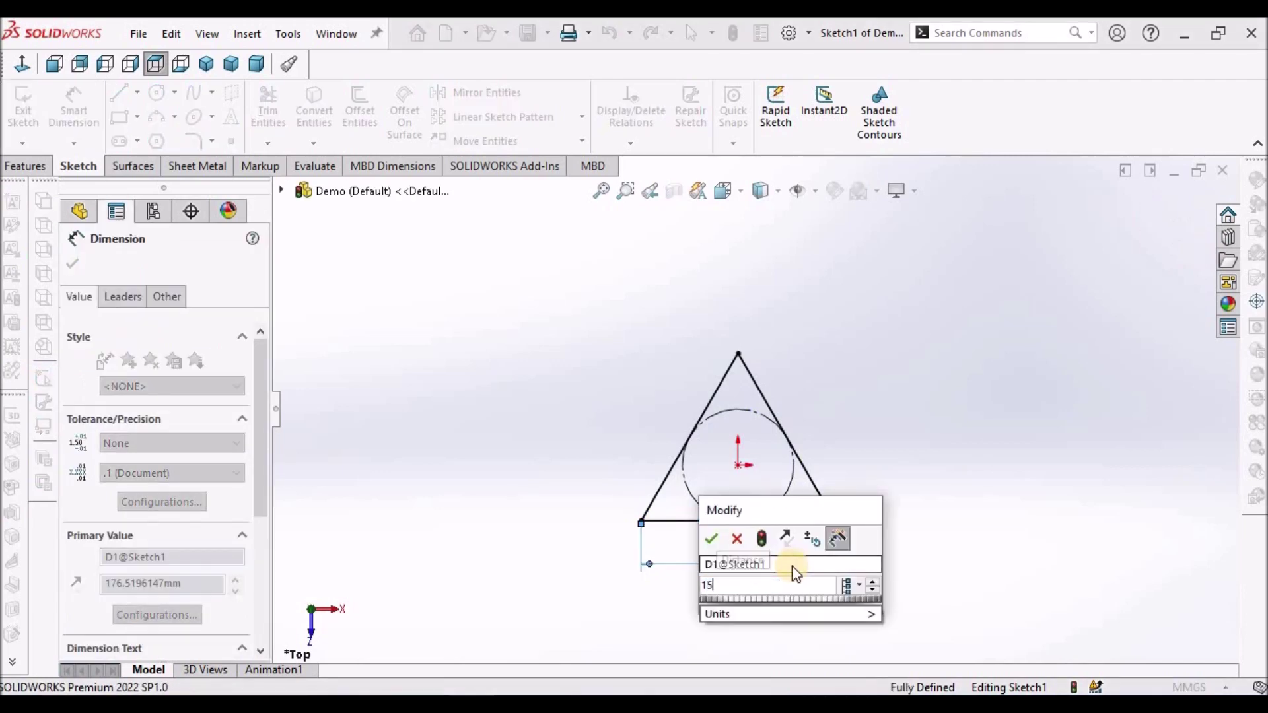
type("150")
key("Return")
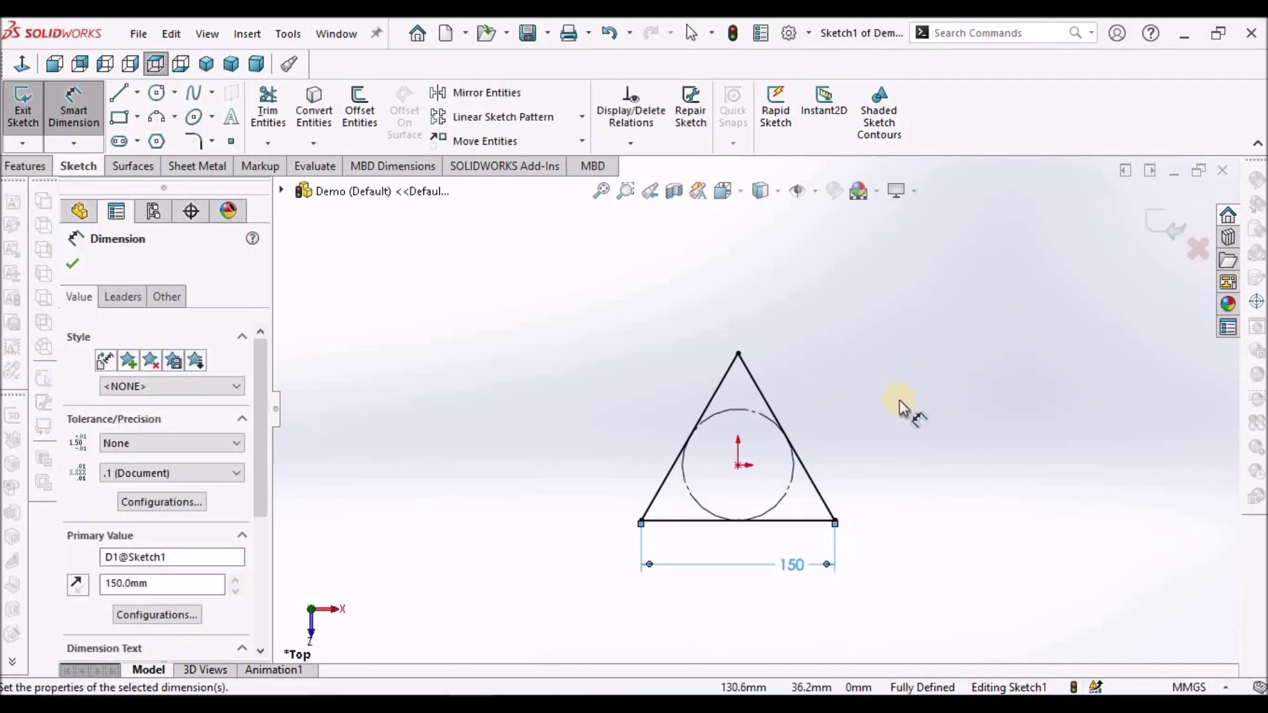
key("Escape")
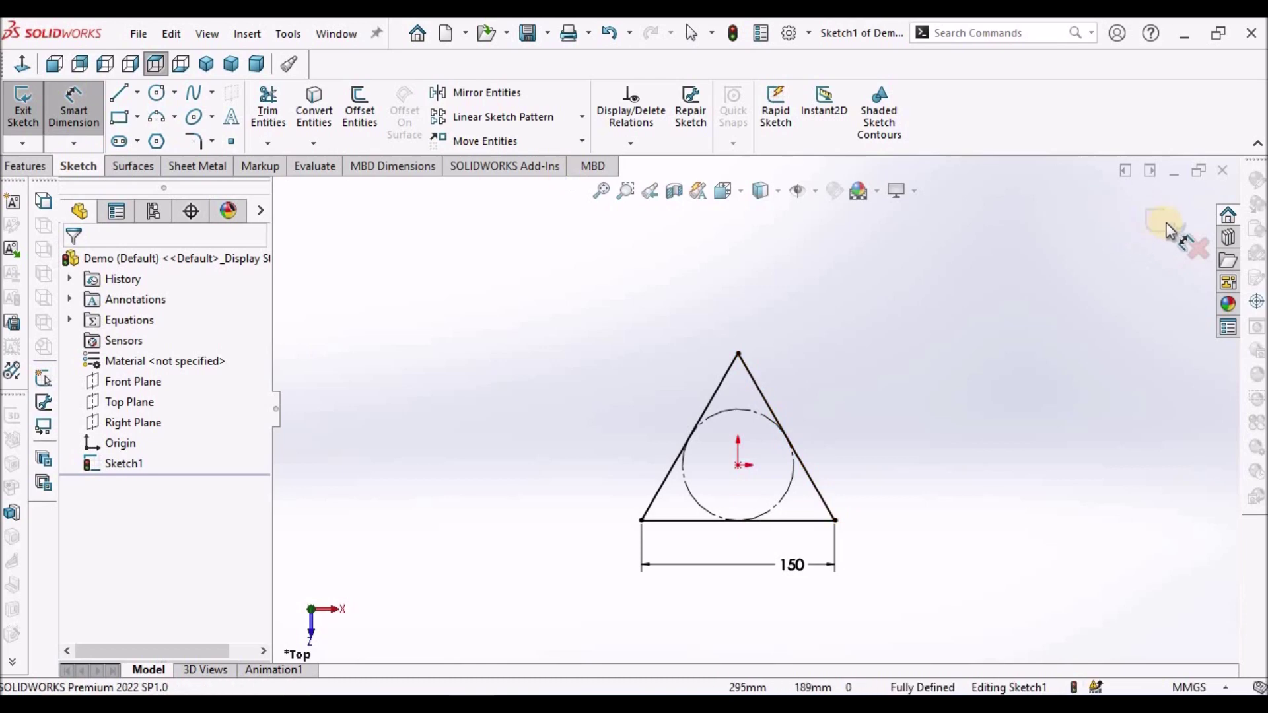
left_click(1174, 230)
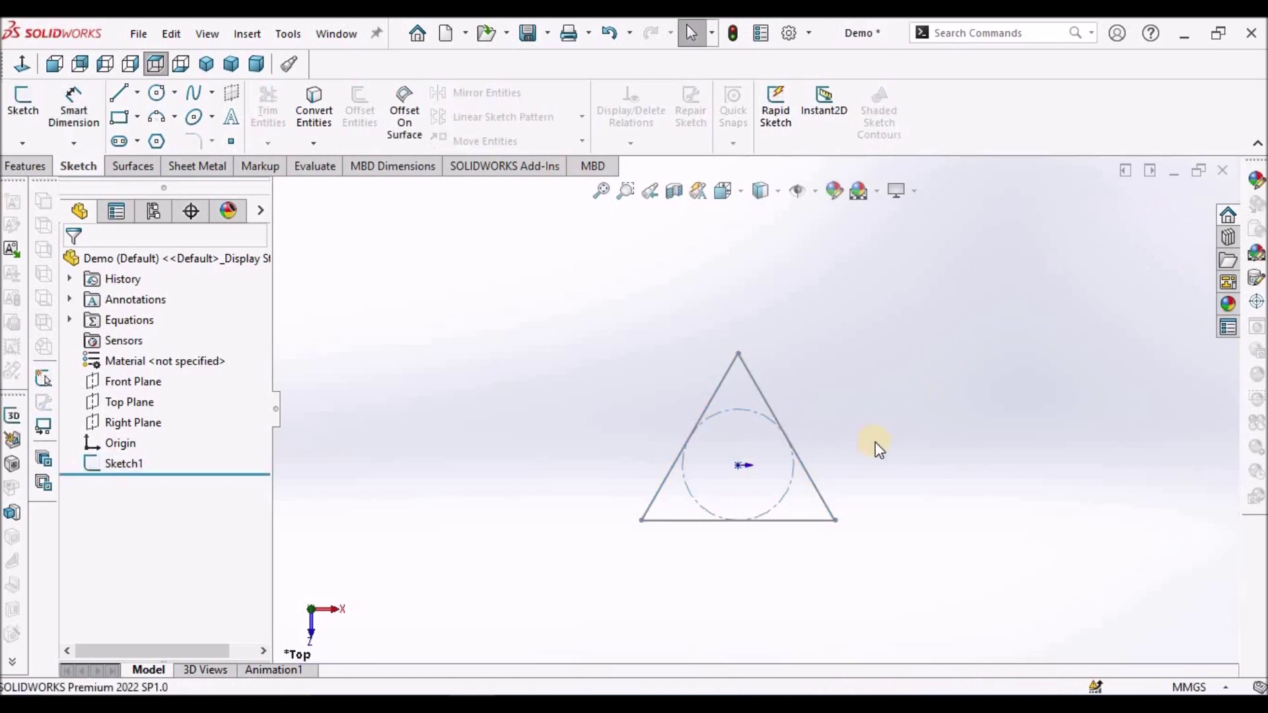
Start a new sketch on the Right Plane
middle_click_drag(887, 212, 823, 263)
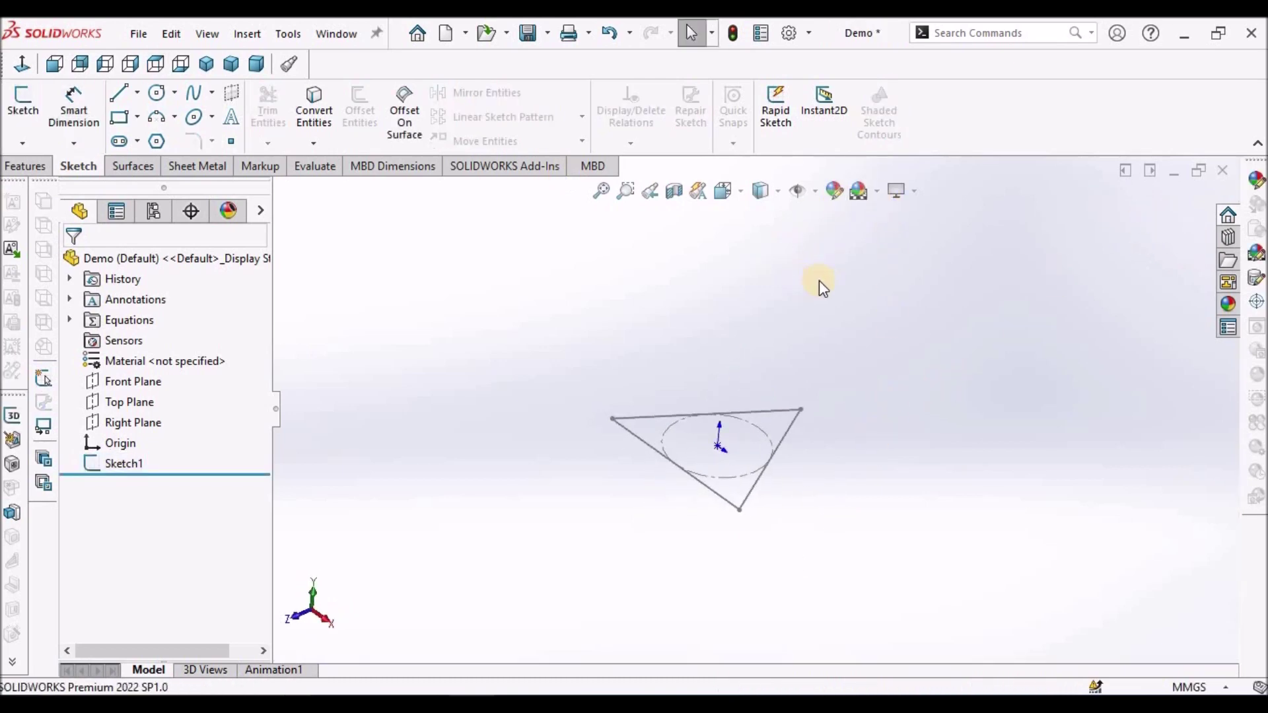
left_click(150, 426)
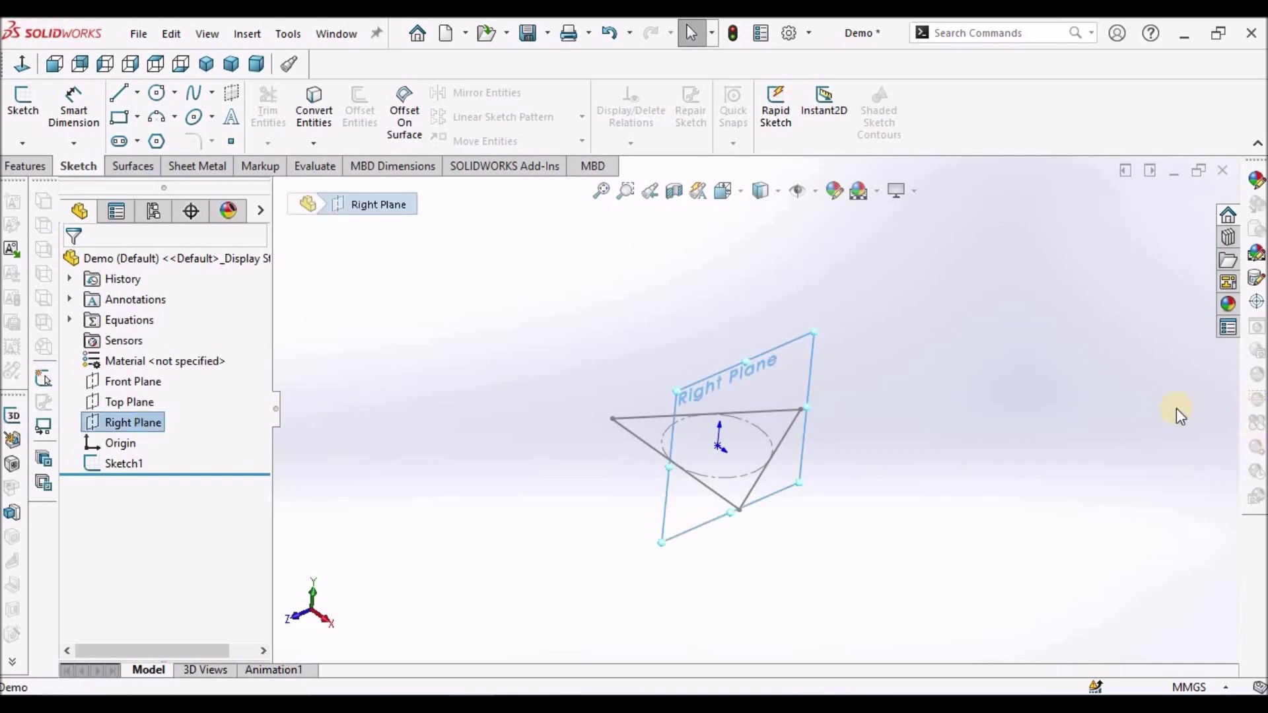
left_click(22, 102)
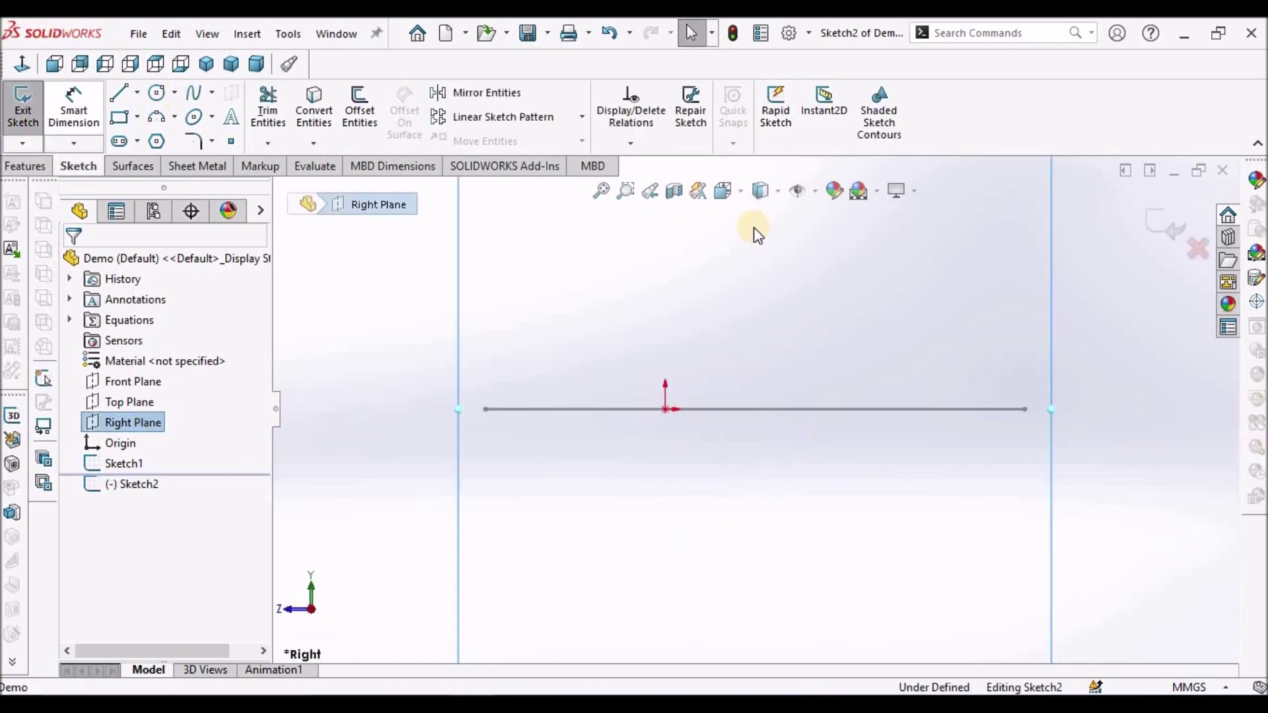
mouse_move(872, 342)
middle_mouse_down()
mouse_move(868, 428)
mouse_move(848, 419)
middle_mouse_up()
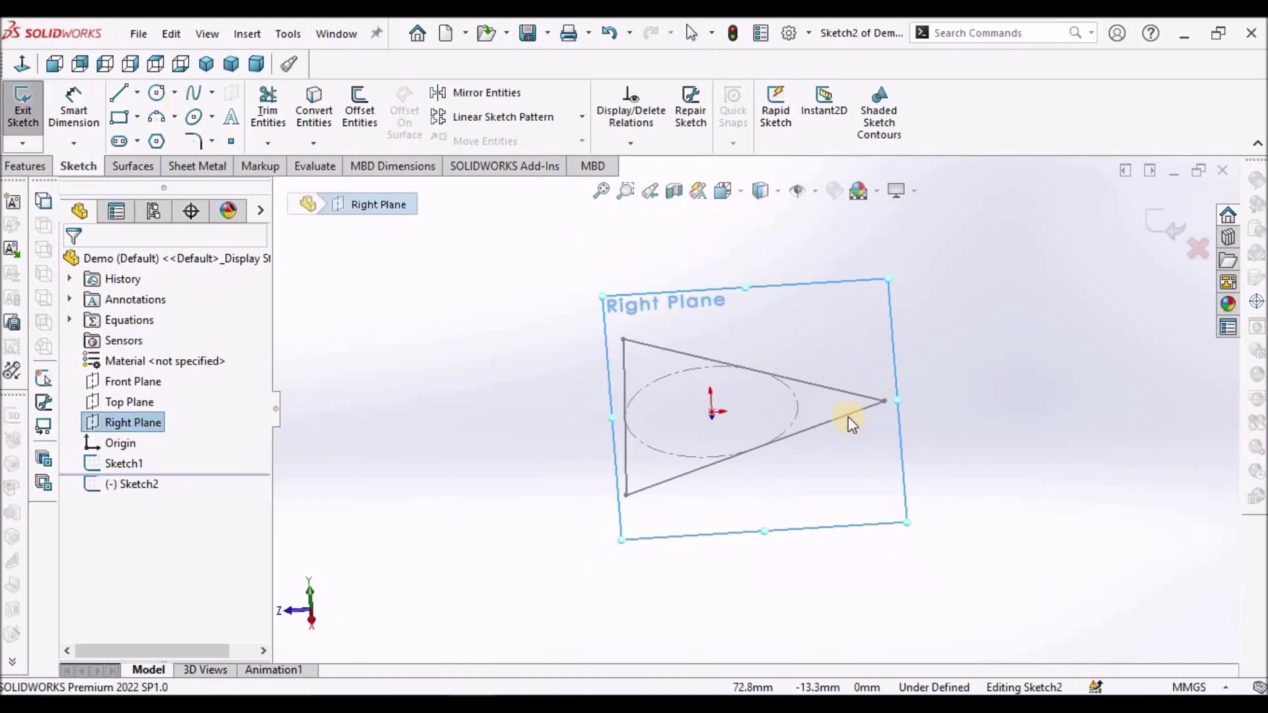
Draw a vertical centerline upward from the origin, with a Vertical relation
left_click(139, 94)
left_click(159, 128)
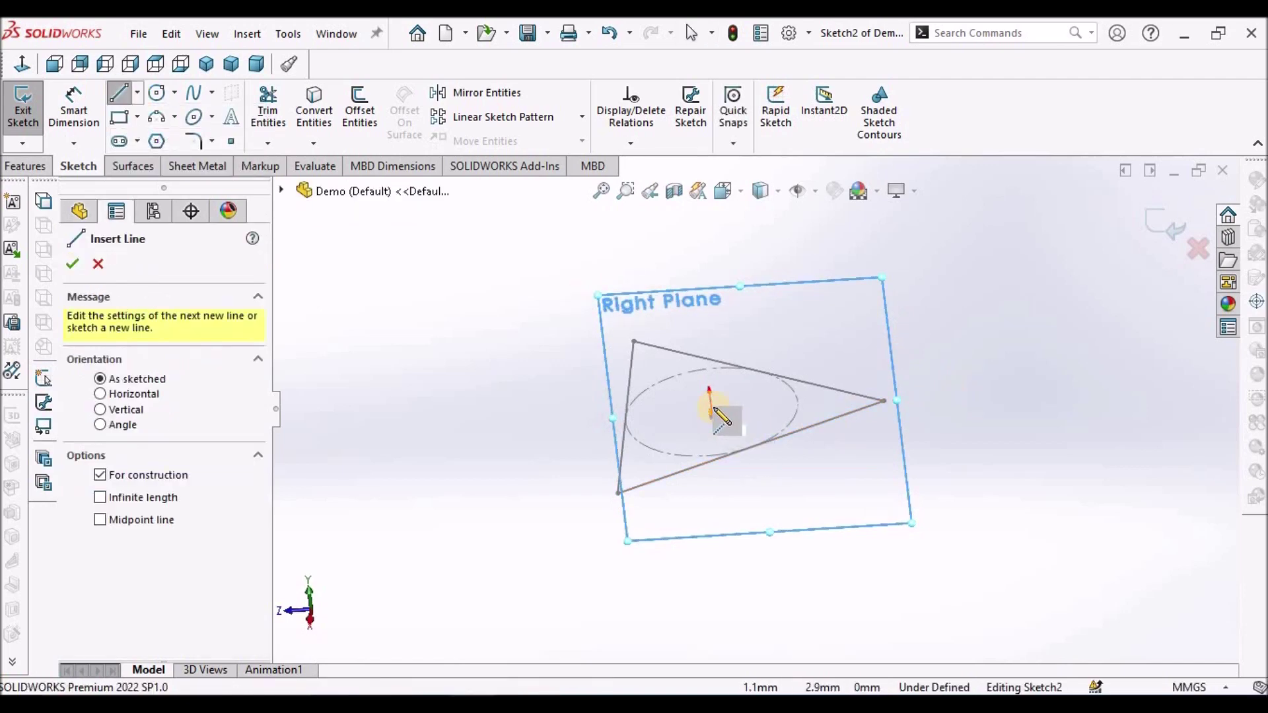
left_click(711, 411)
left_click(677, 259)
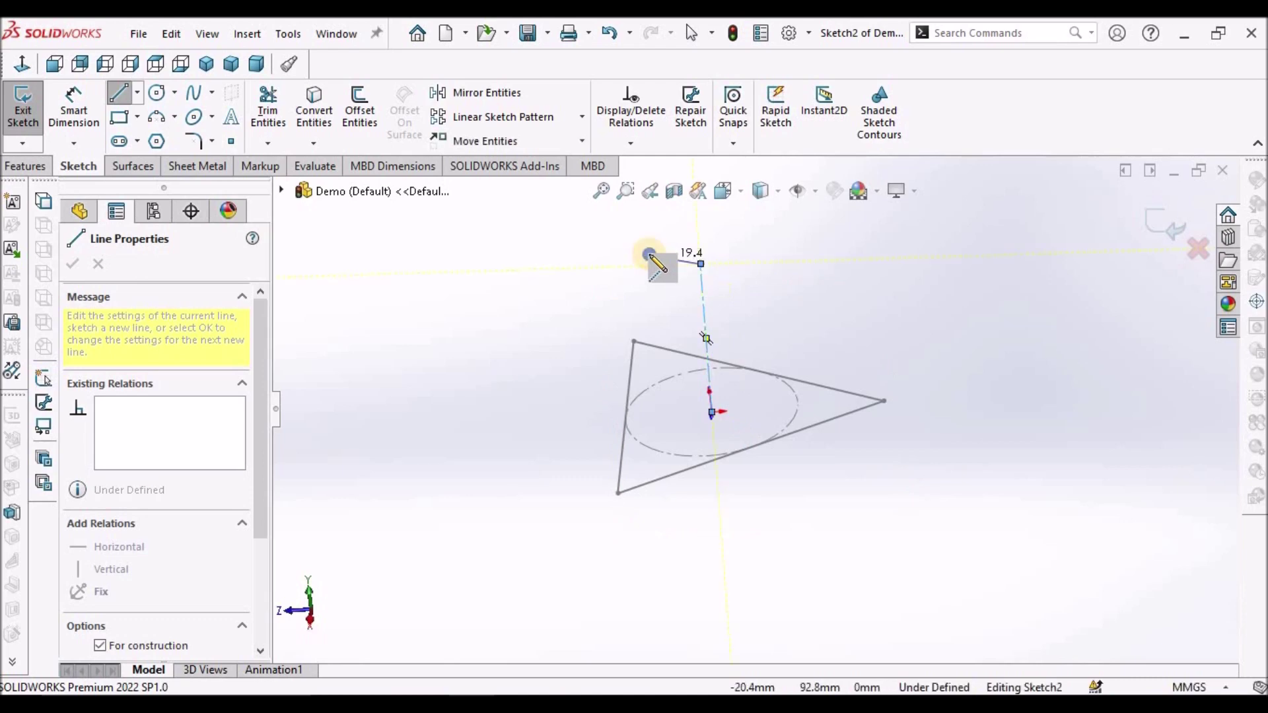
right_click(673, 266)
left_click(674, 267)
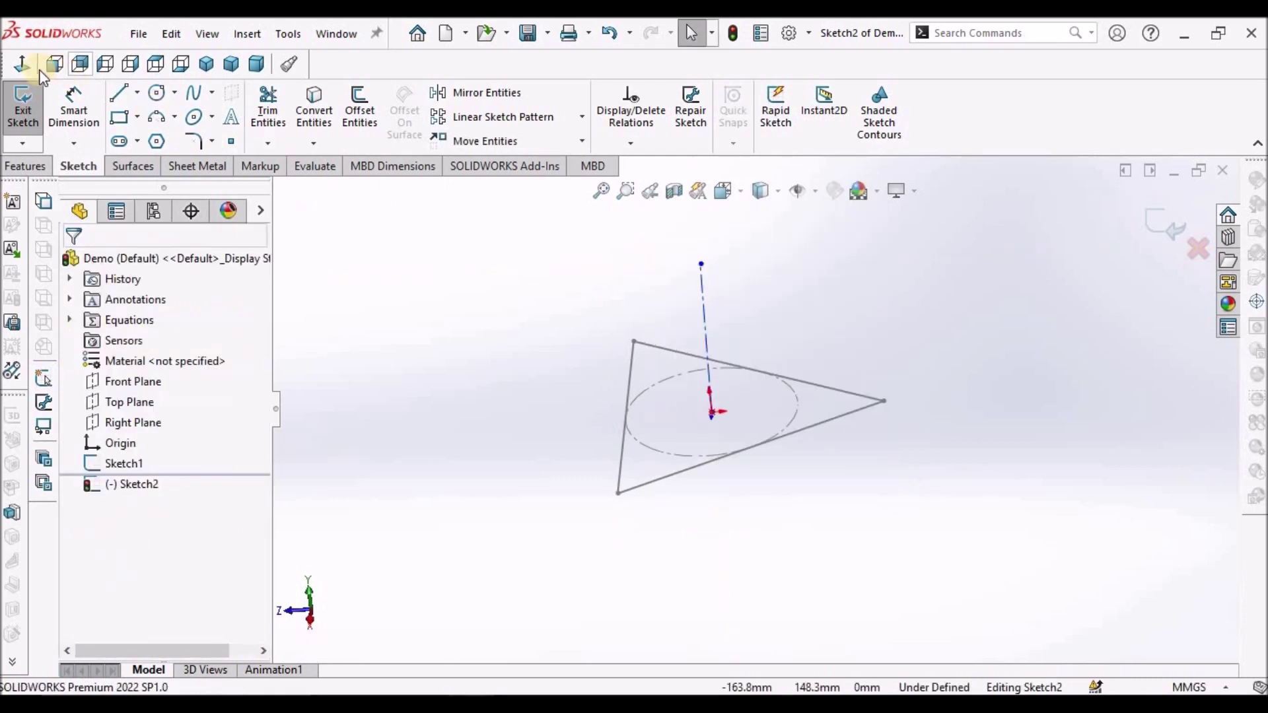
left_click(130, 64)
left_click(675, 306)
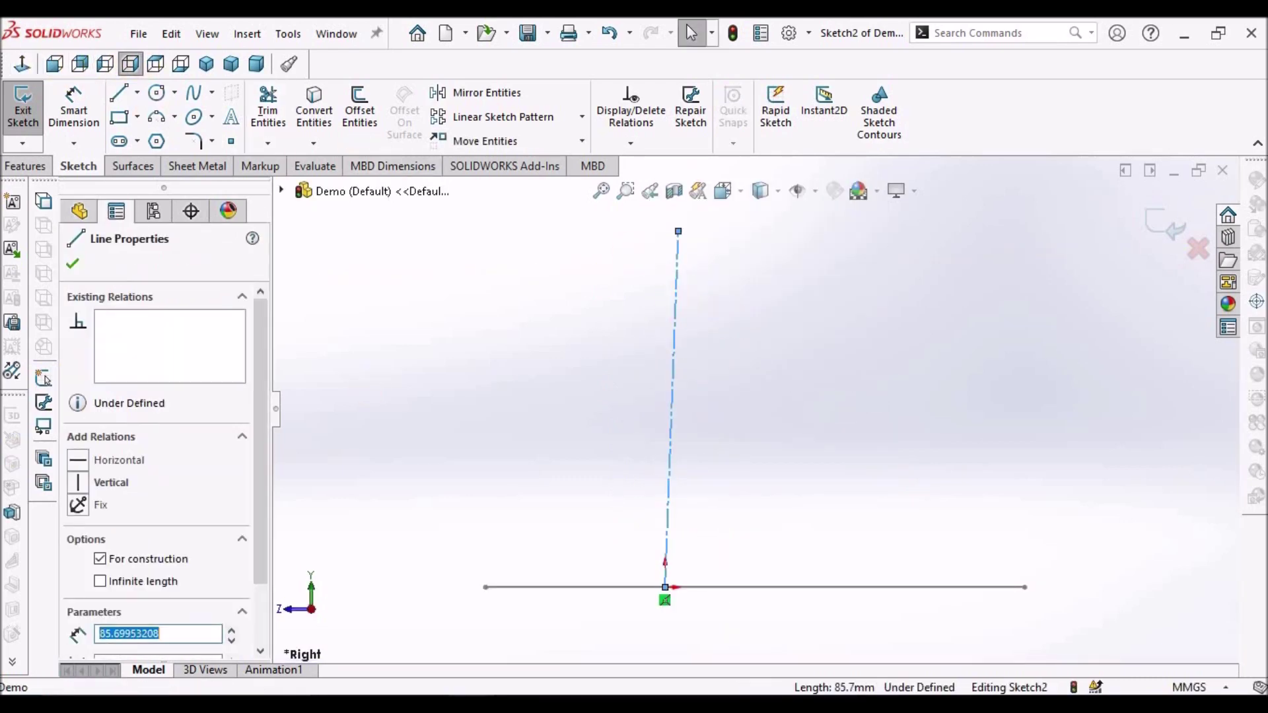
left_click(87, 486)
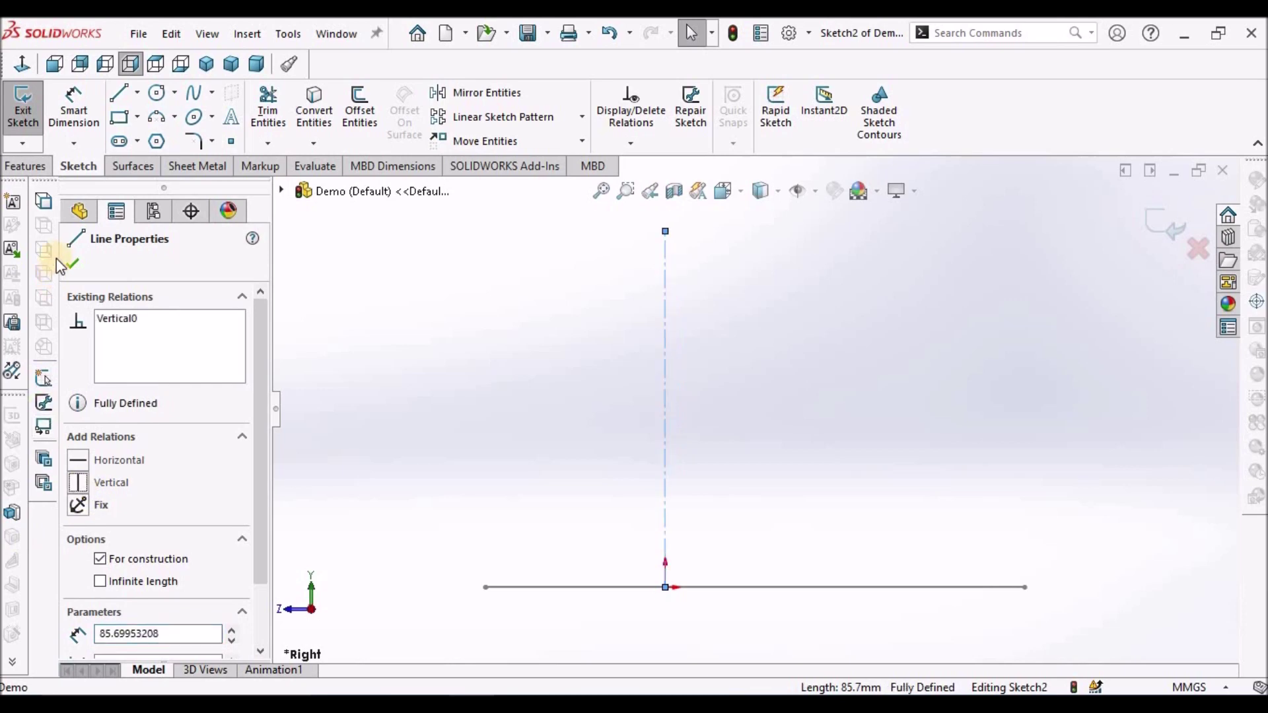
left_click(73, 264)
scroll(802, 395, "down", 2)
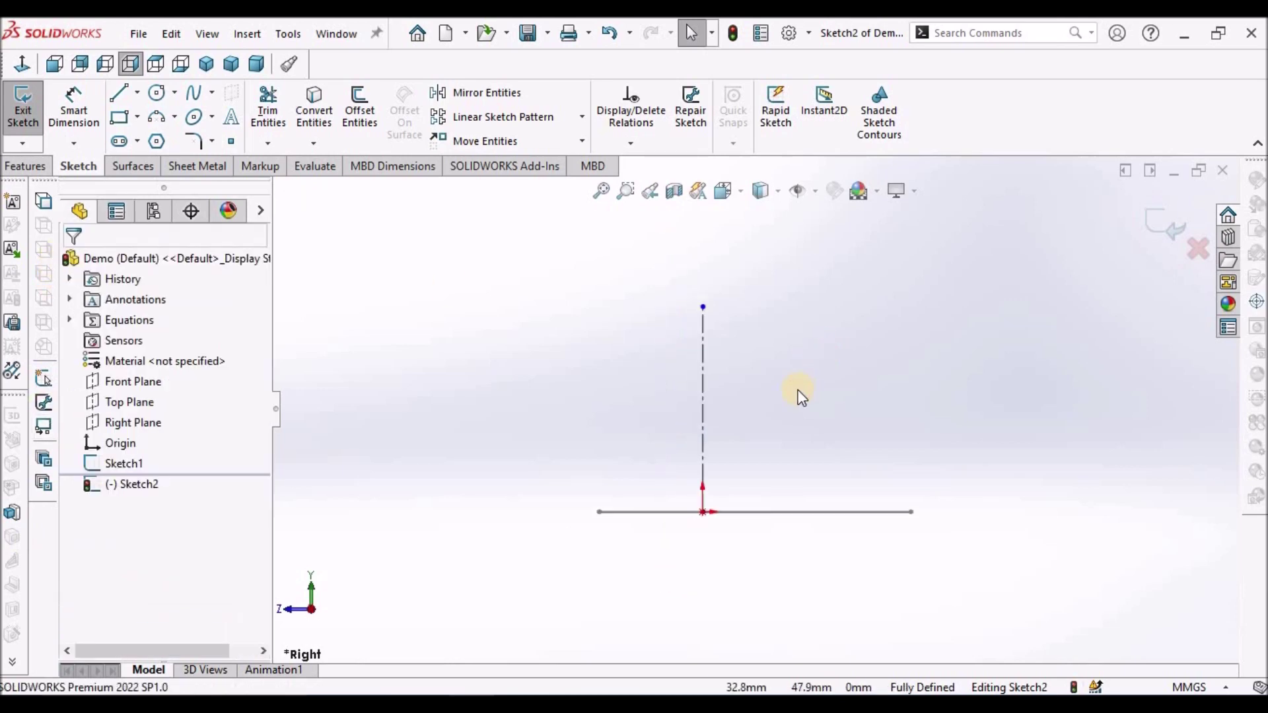
Draw a centerline from the vertical line's top to the triangle's right corner
left_click(141, 95)
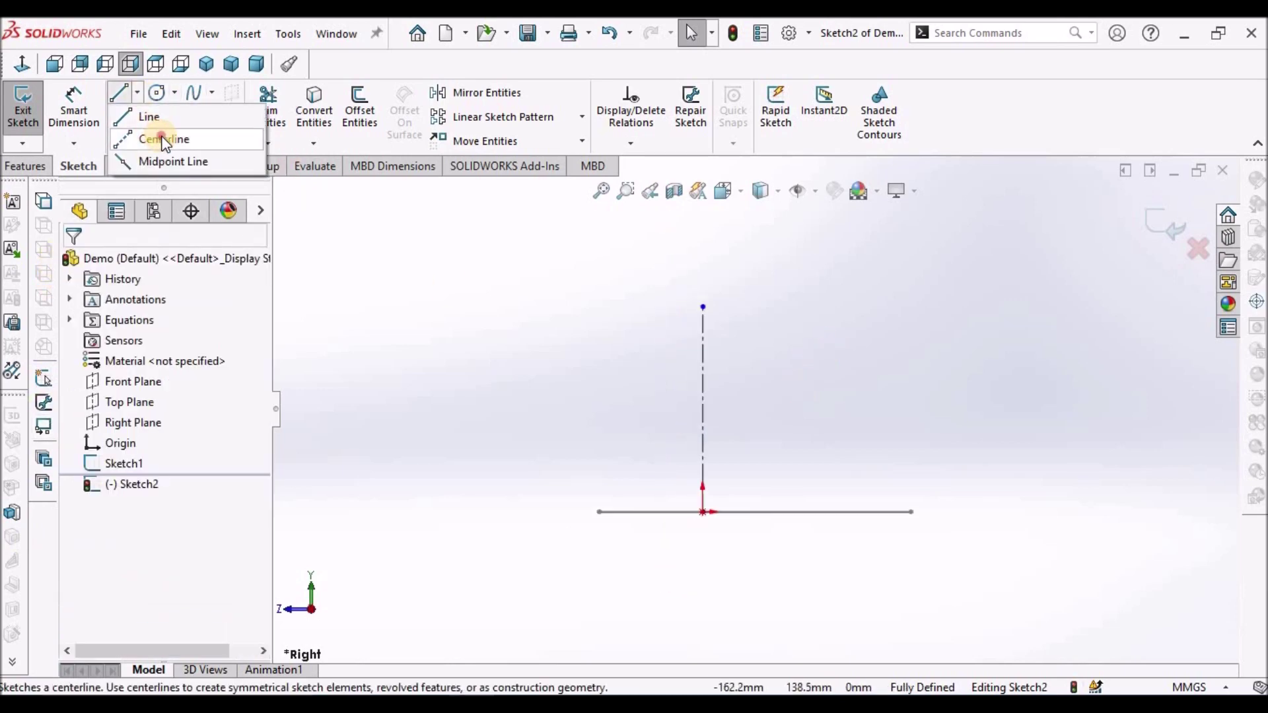
left_click(165, 136)
left_click(702, 320)
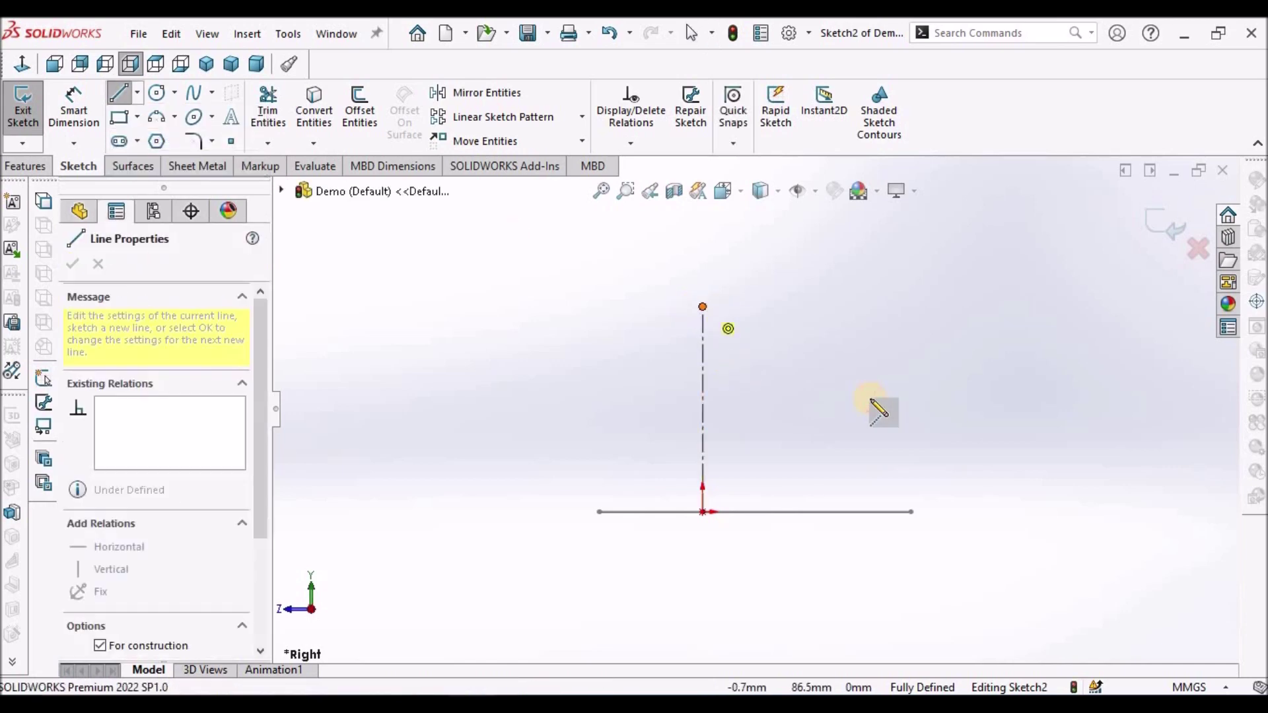
middle_click_drag(862, 476, 980, 515)
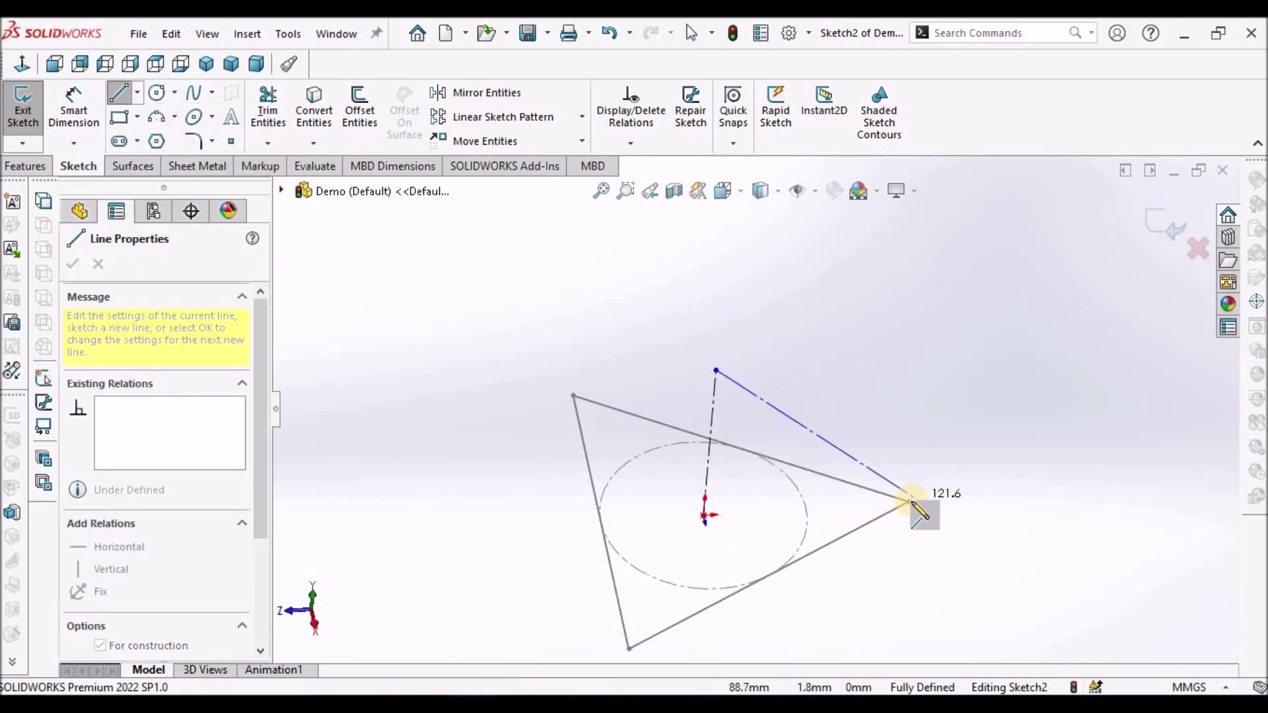
left_click(909, 501)
right_click(852, 317)
left_click(875, 329)
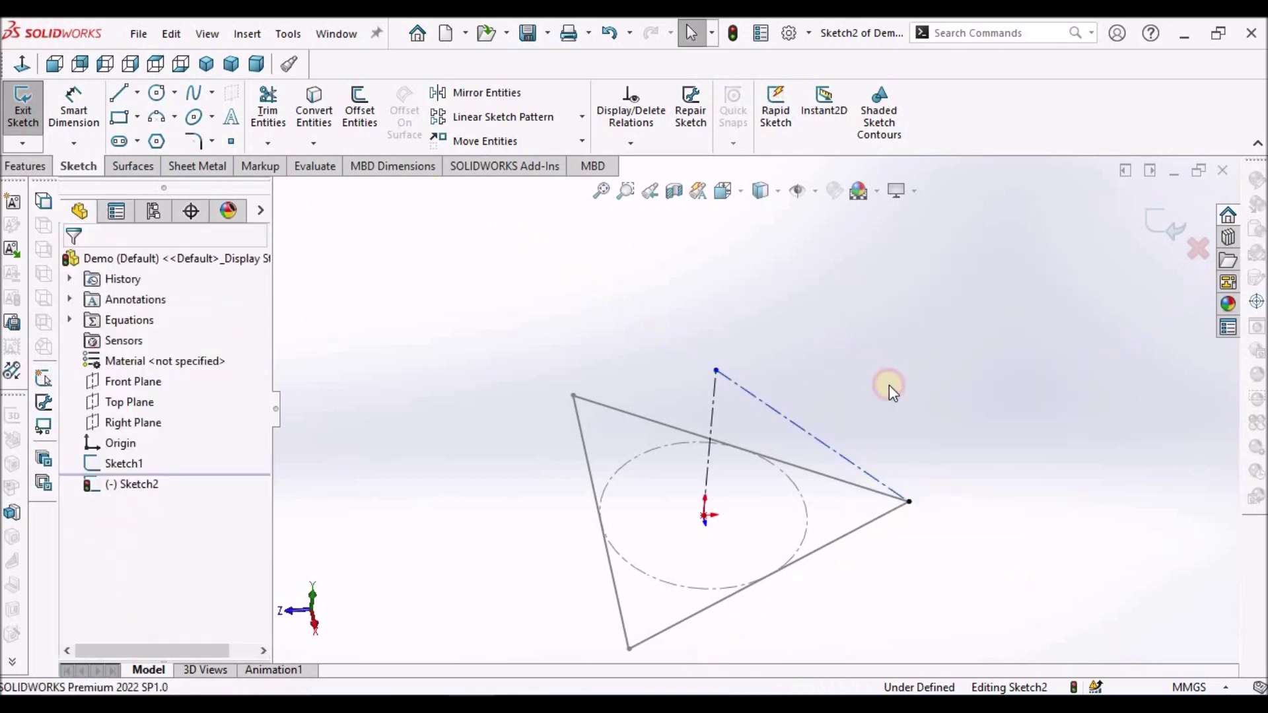
Make the slanted centerline equal to the triangle's lower right side
left_click(857, 539)
left_click(810, 441, "ctrl")
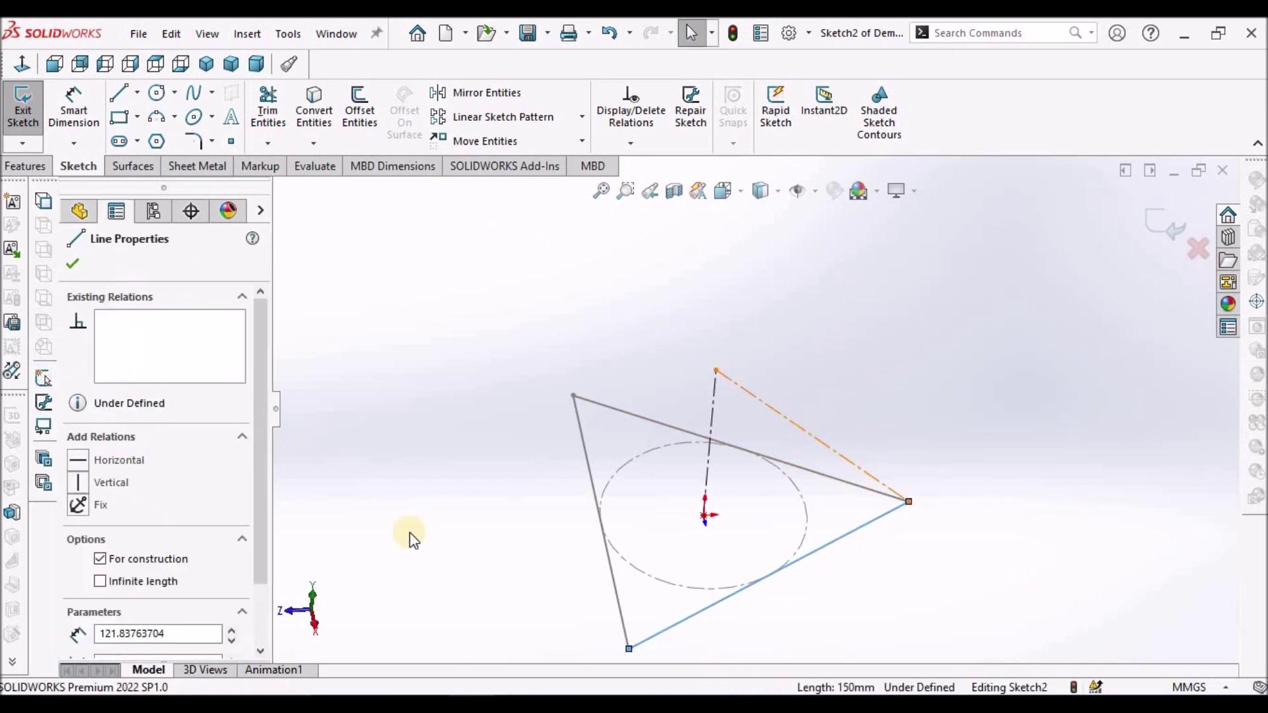
left_click(88, 634)
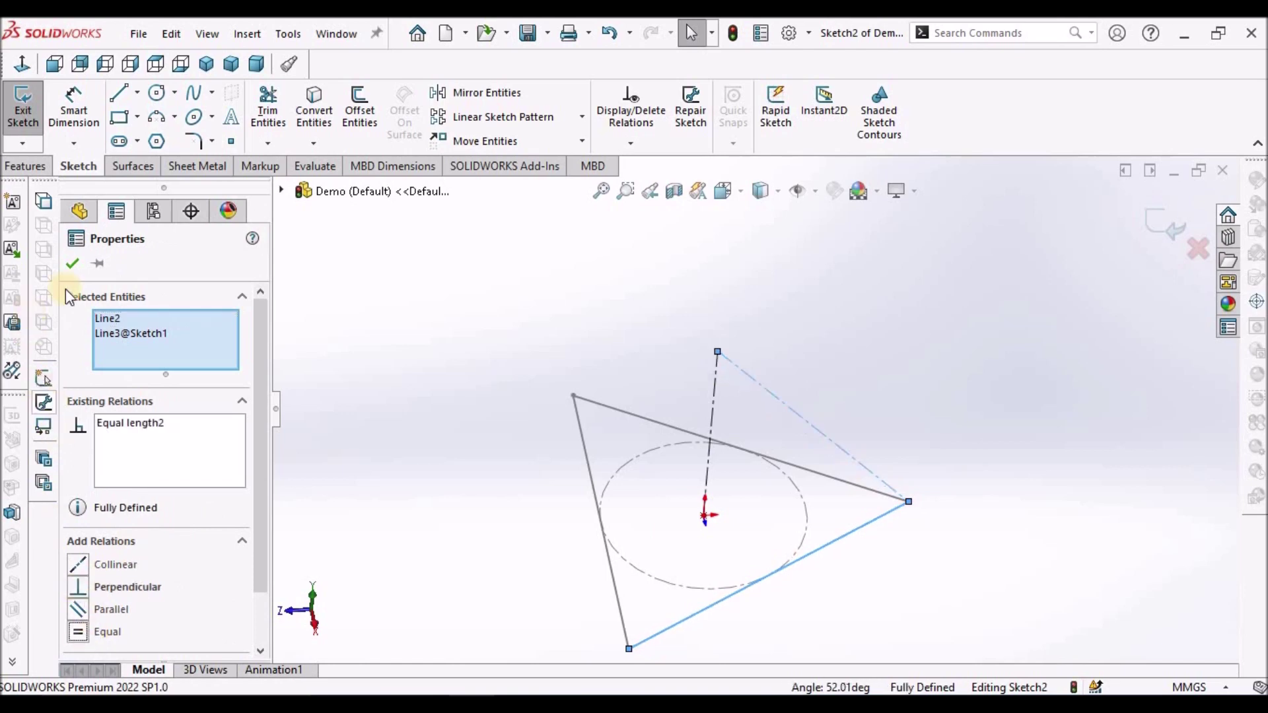
left_click(74, 265)
middle_click_drag(979, 271, 860, 331)
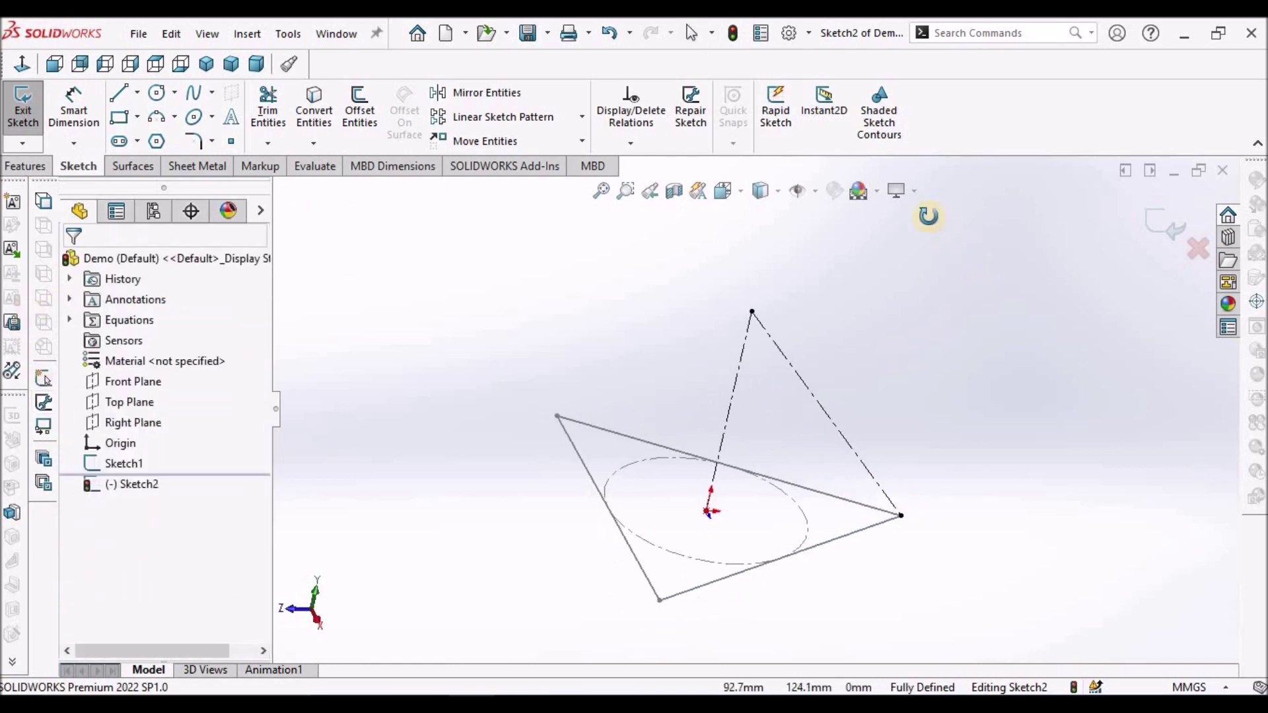
key("Escape")
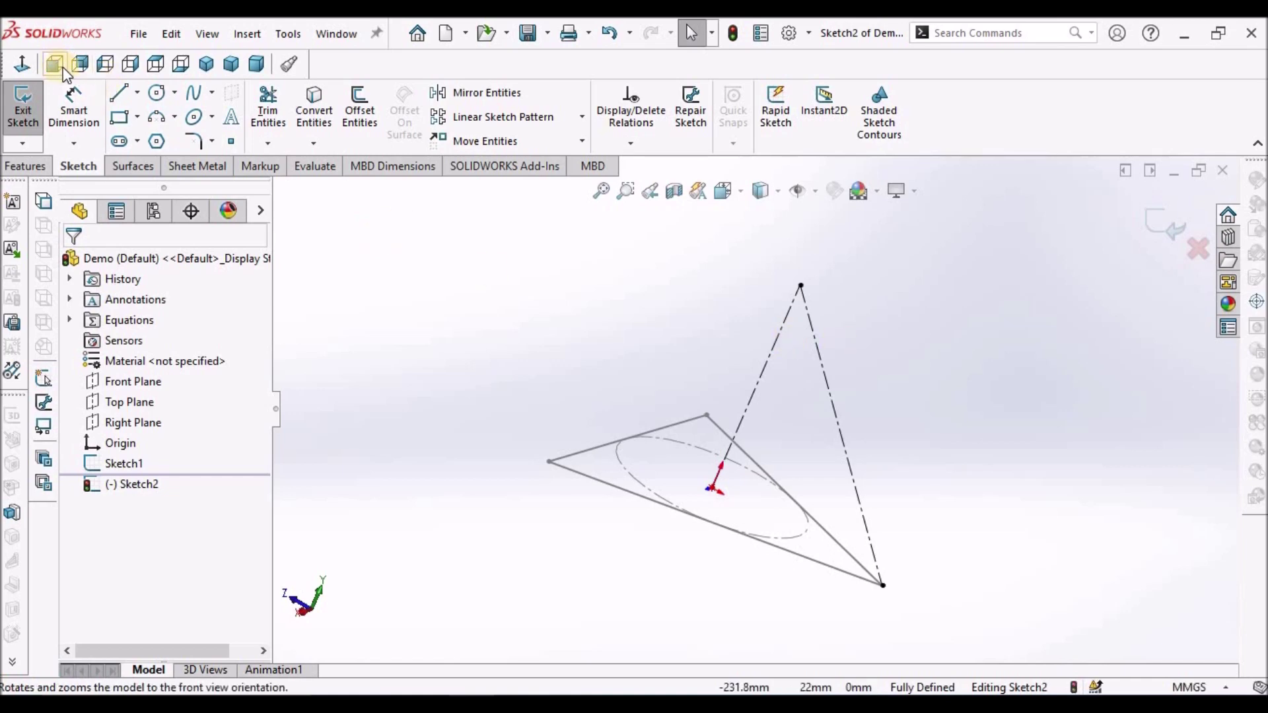
Place a sketch point near the apex in the Right Plane view
left_click(129, 63)
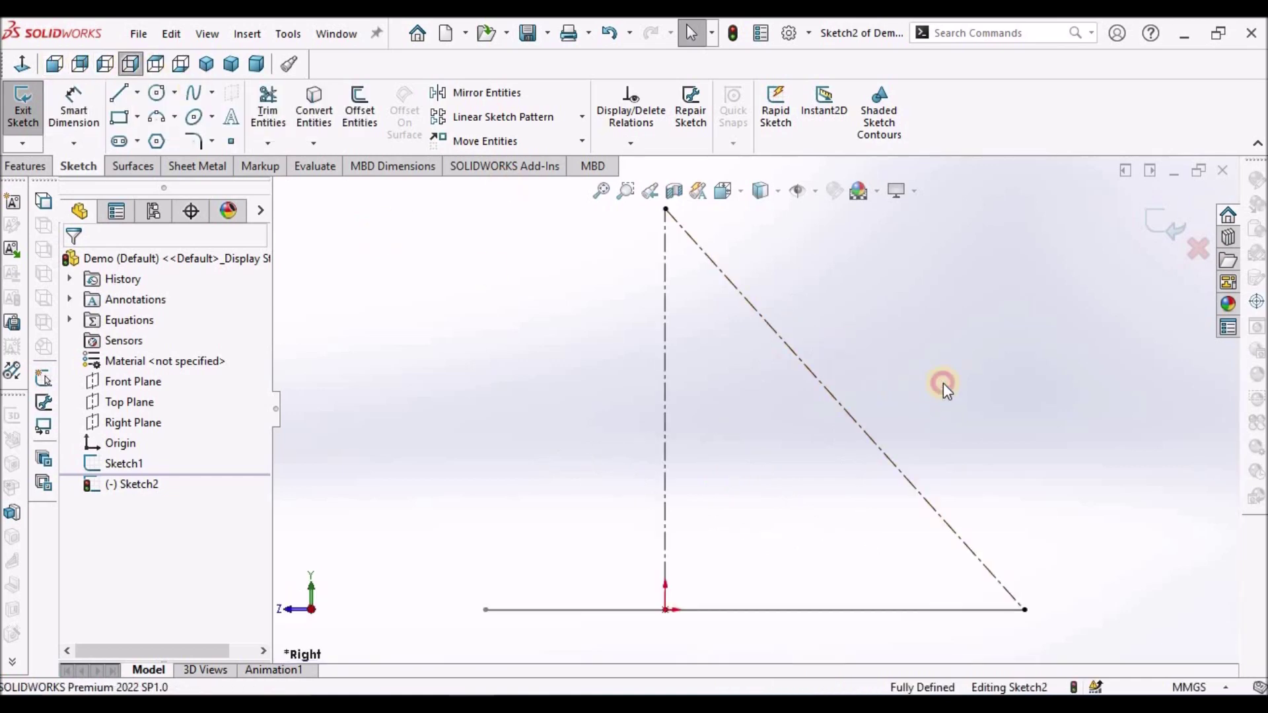
scroll(934, 388, "up", 2)
left_click(232, 147)
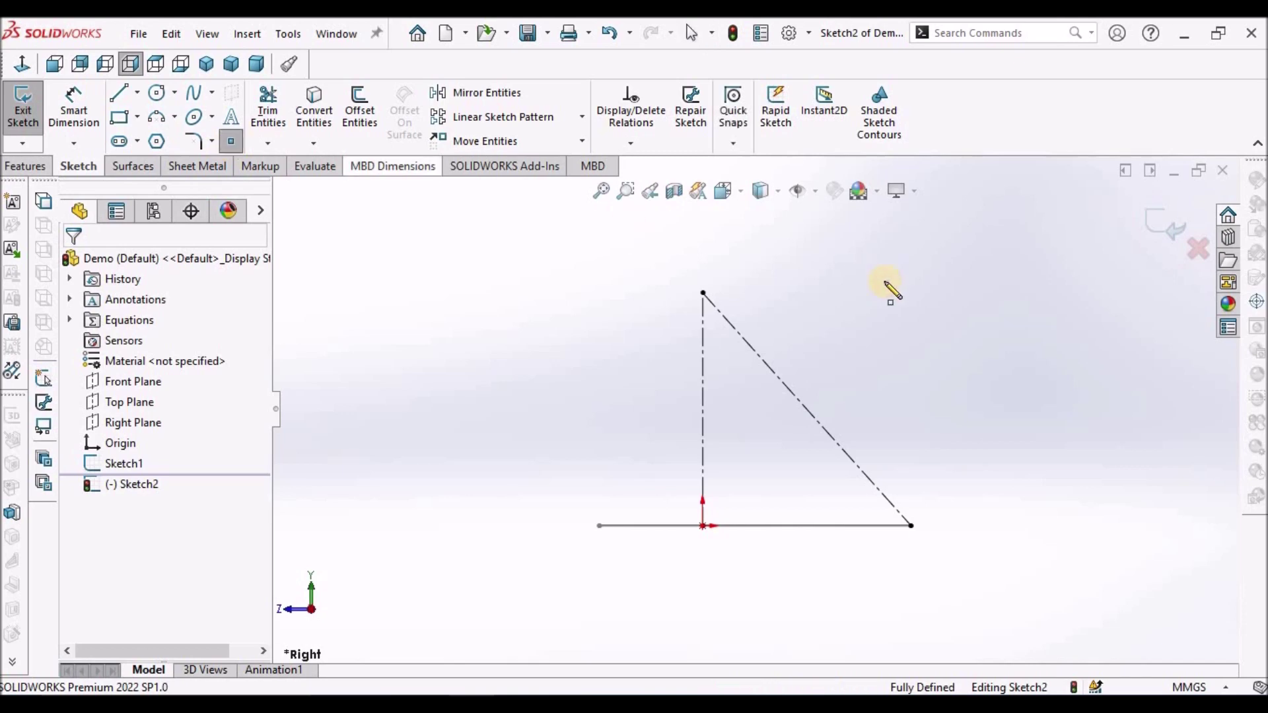
left_click(832, 285)
right_click(971, 323)
left_click(1012, 335)
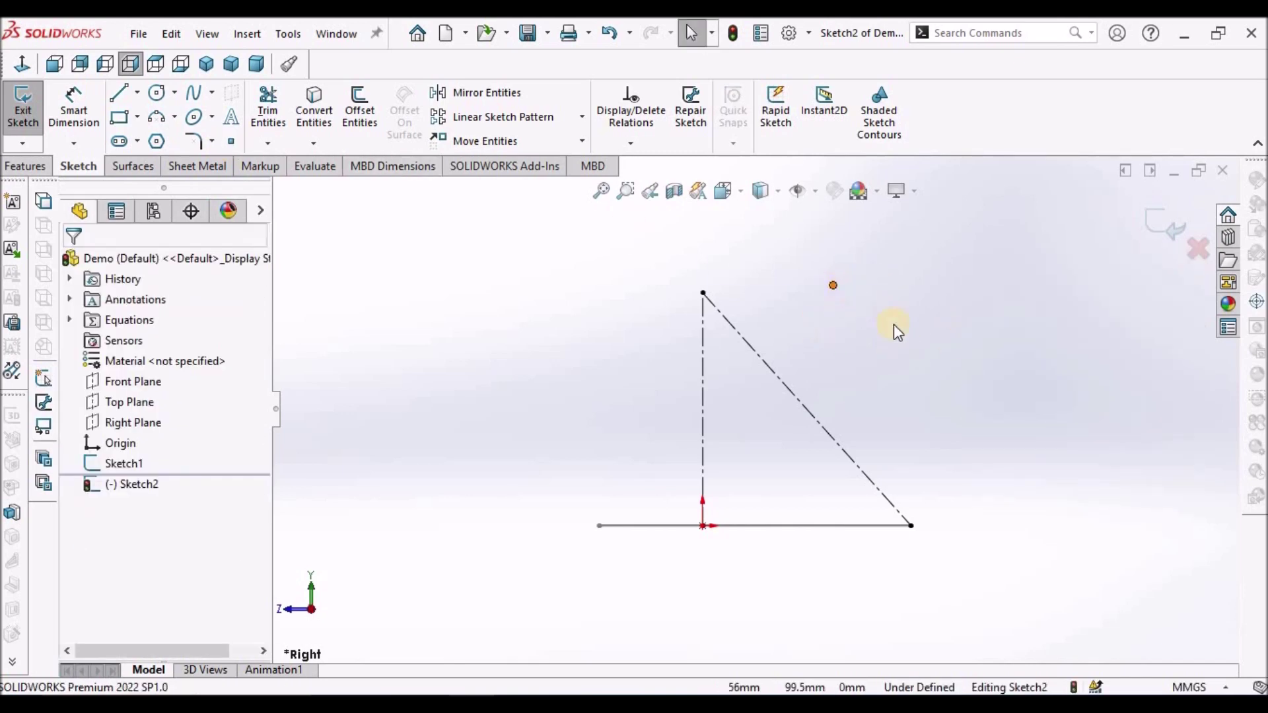
Make the point coincident with the vertical centerline's top and exit the sketch
left_click(704, 294)
left_click(834, 287, "ctrl")
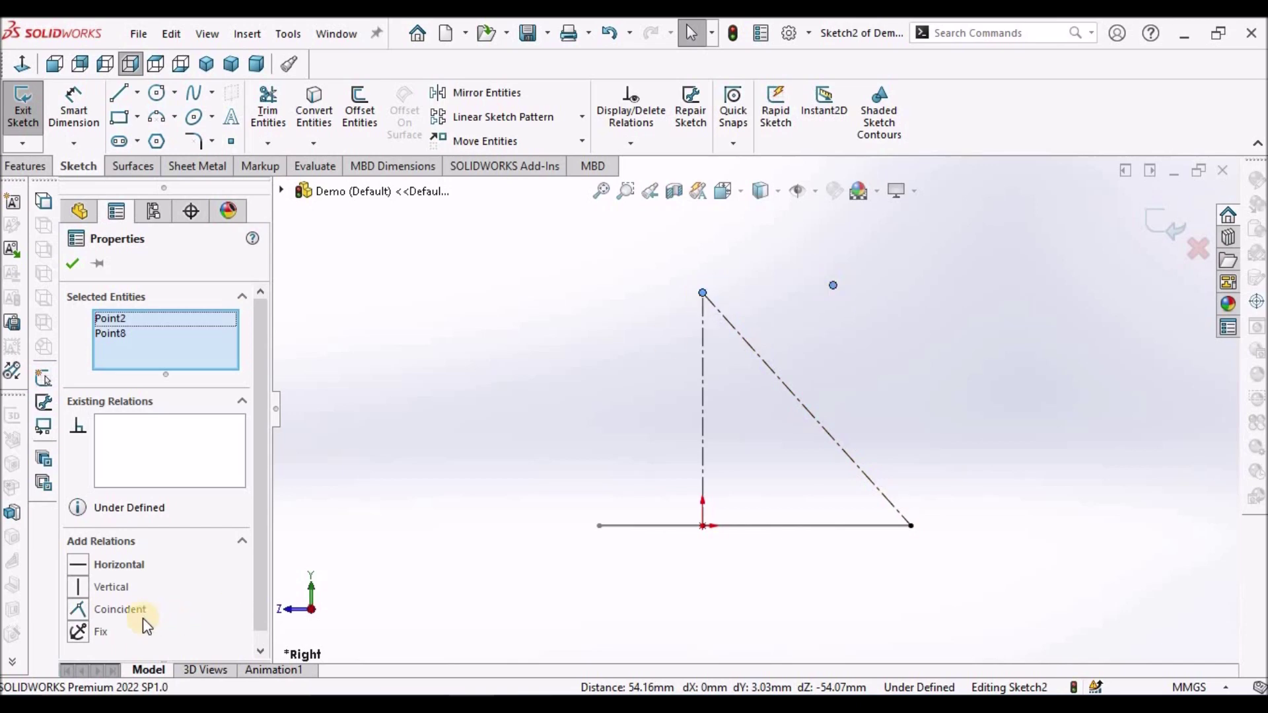
left_click(79, 609)
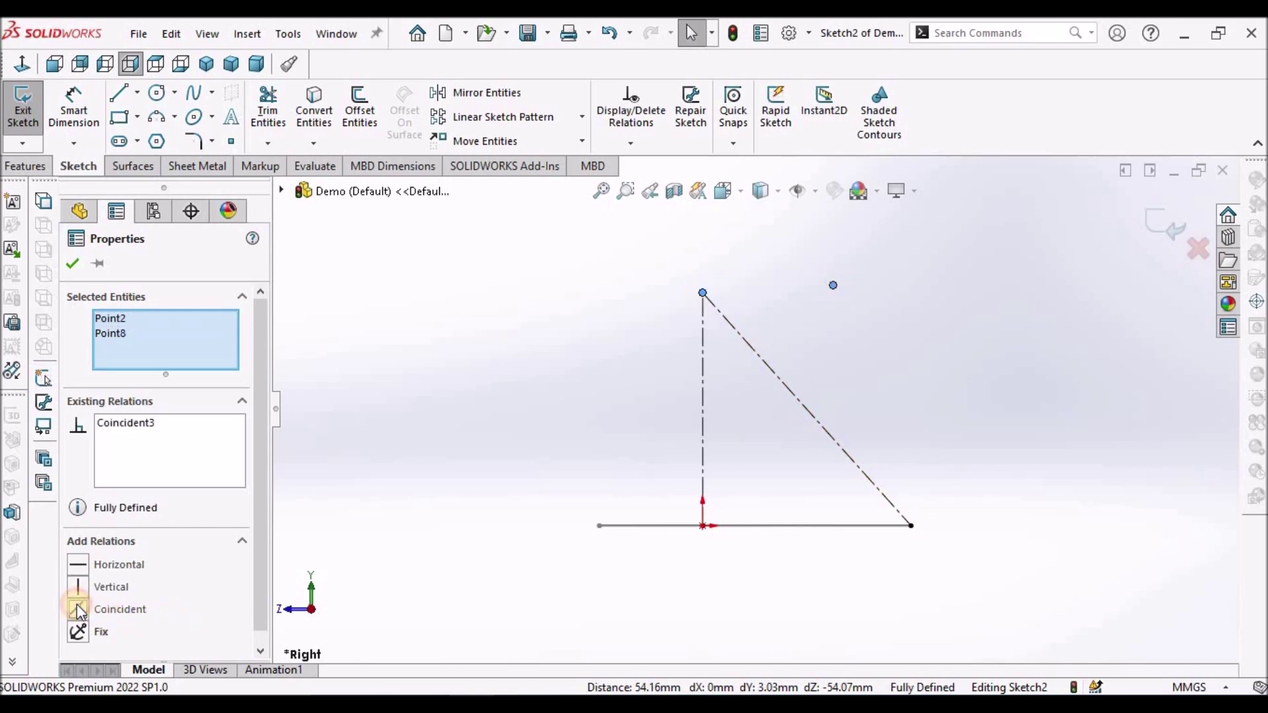
left_click(73, 265)
middle_click_drag(565, 351, 806, 404)
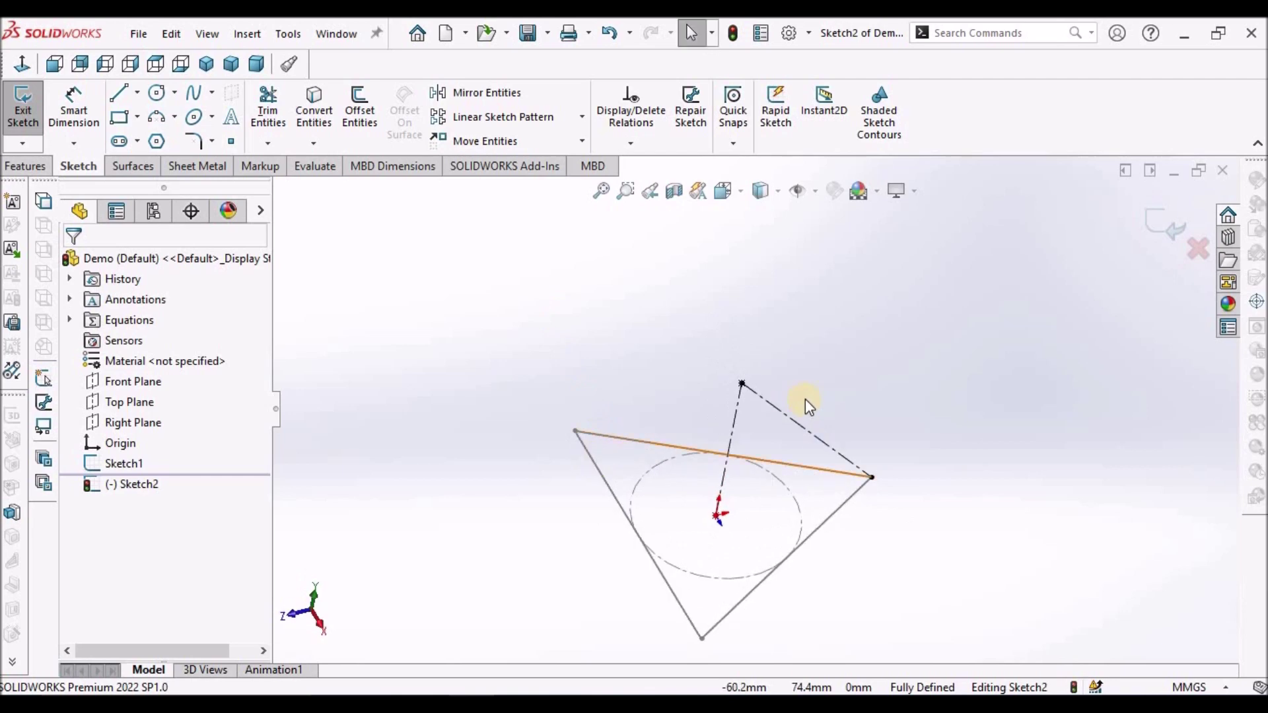
scroll(753, 397, "down", 5)
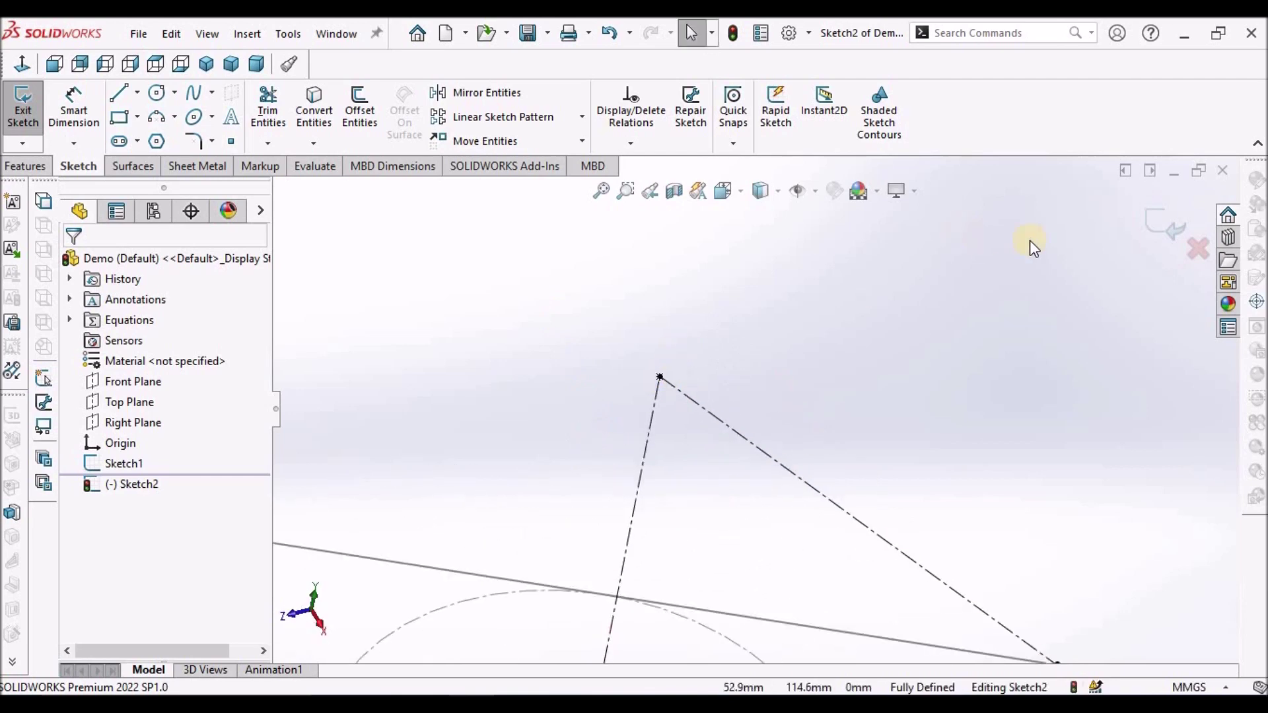
left_click(1155, 223)
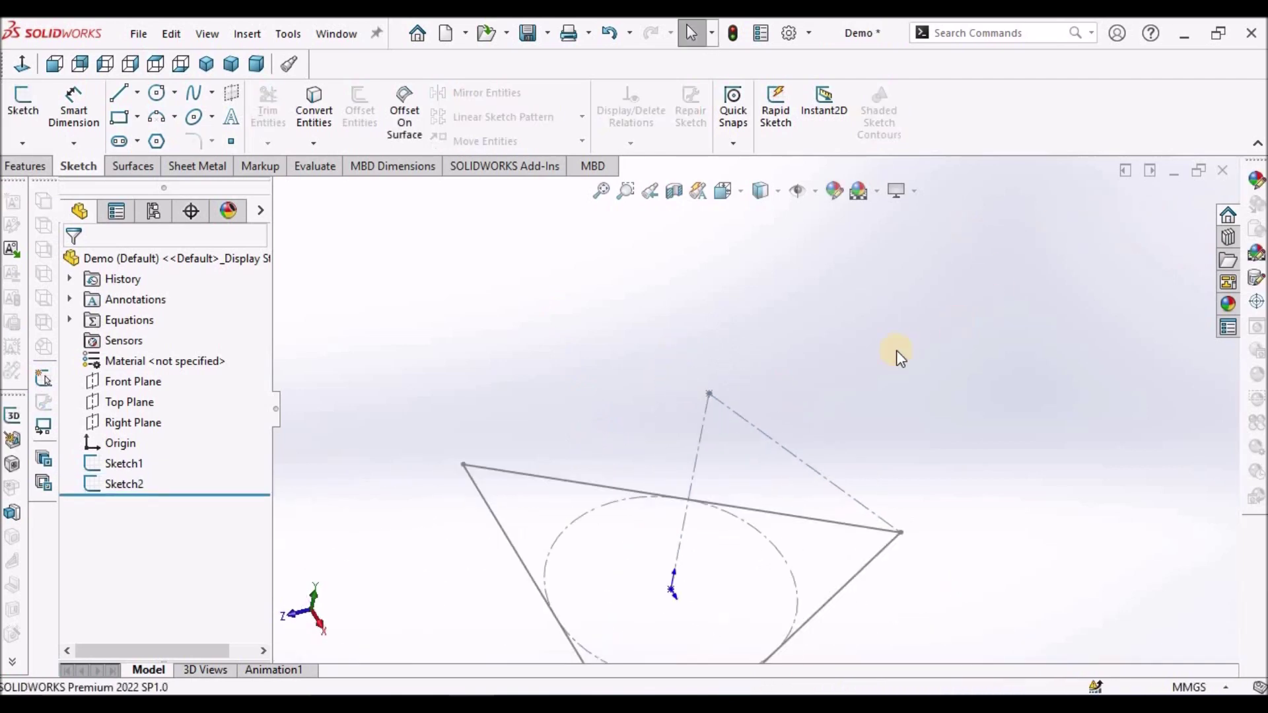
Loft from the triangle Sketch1 to the apex point Sketch2, creating Loft1
left_click(25, 165)
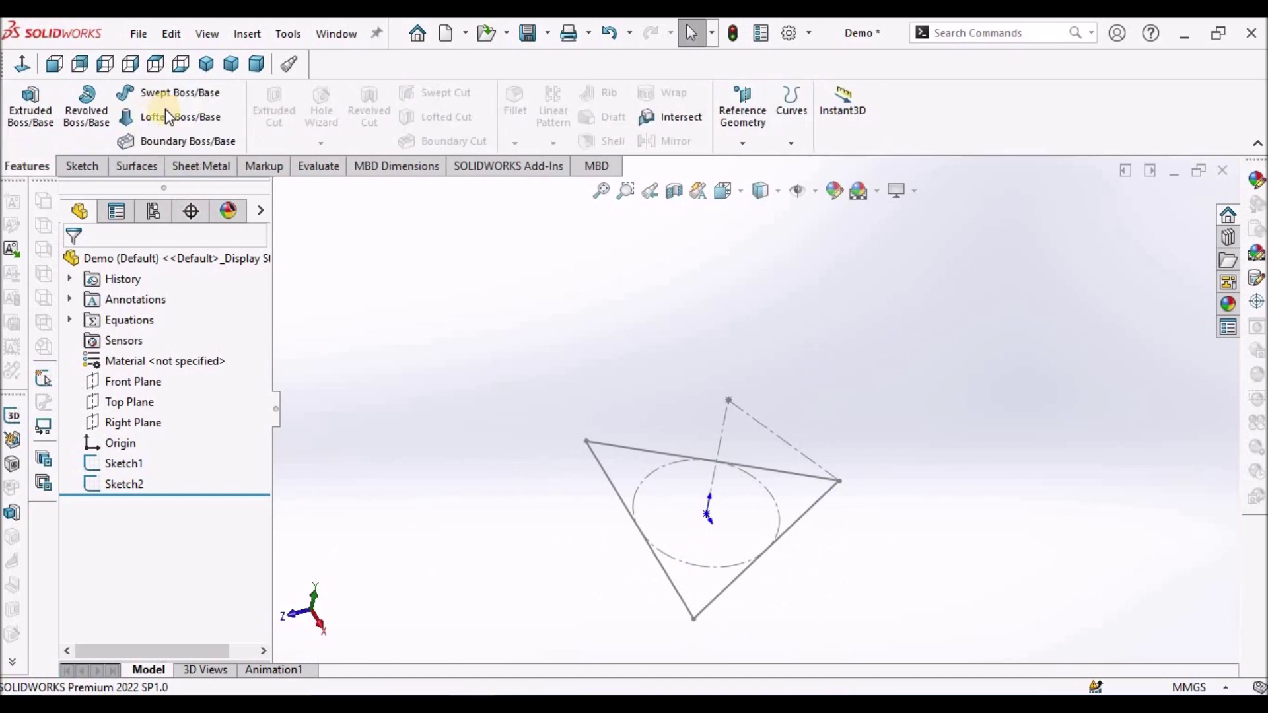
left_click(166, 111)
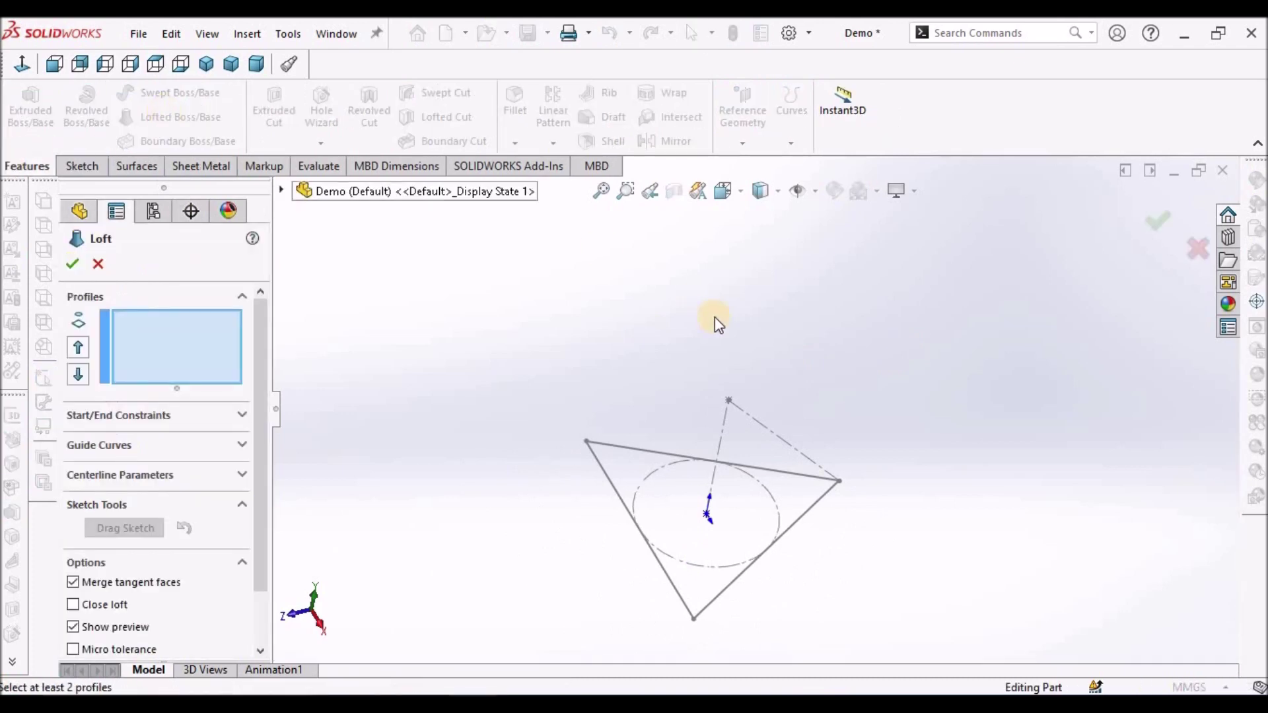
left_click(802, 517)
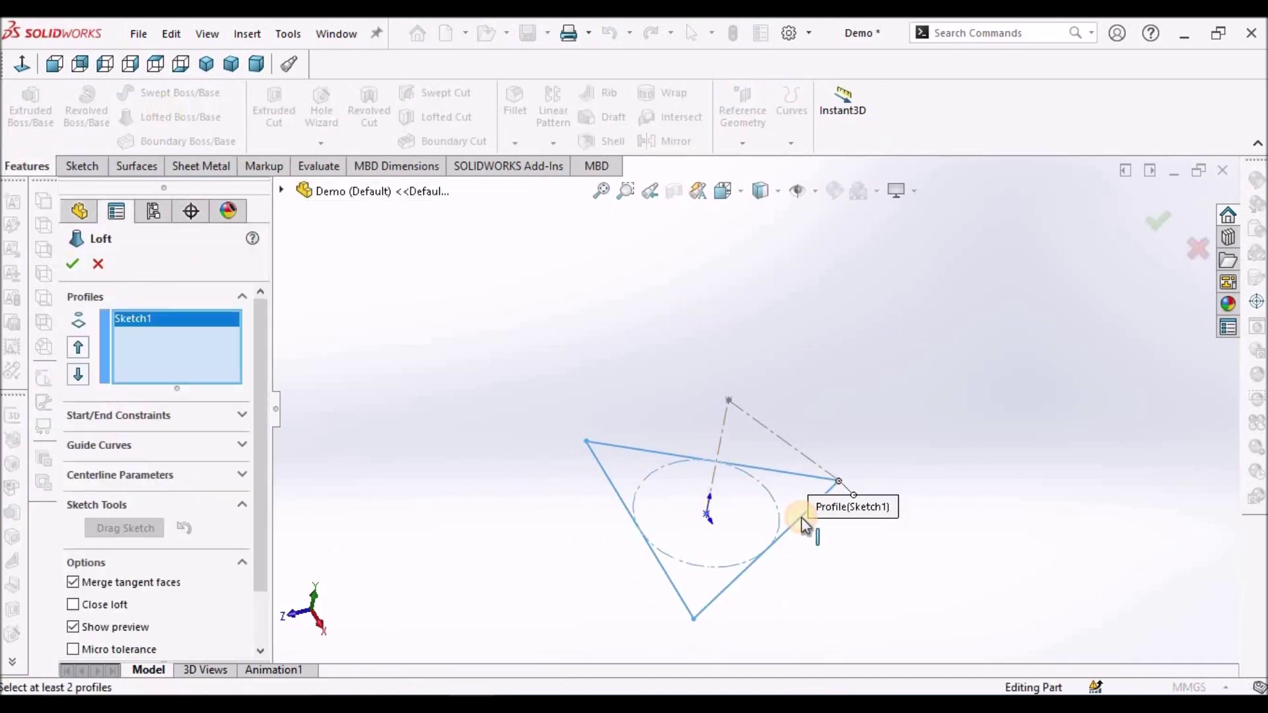
left_click(731, 401)
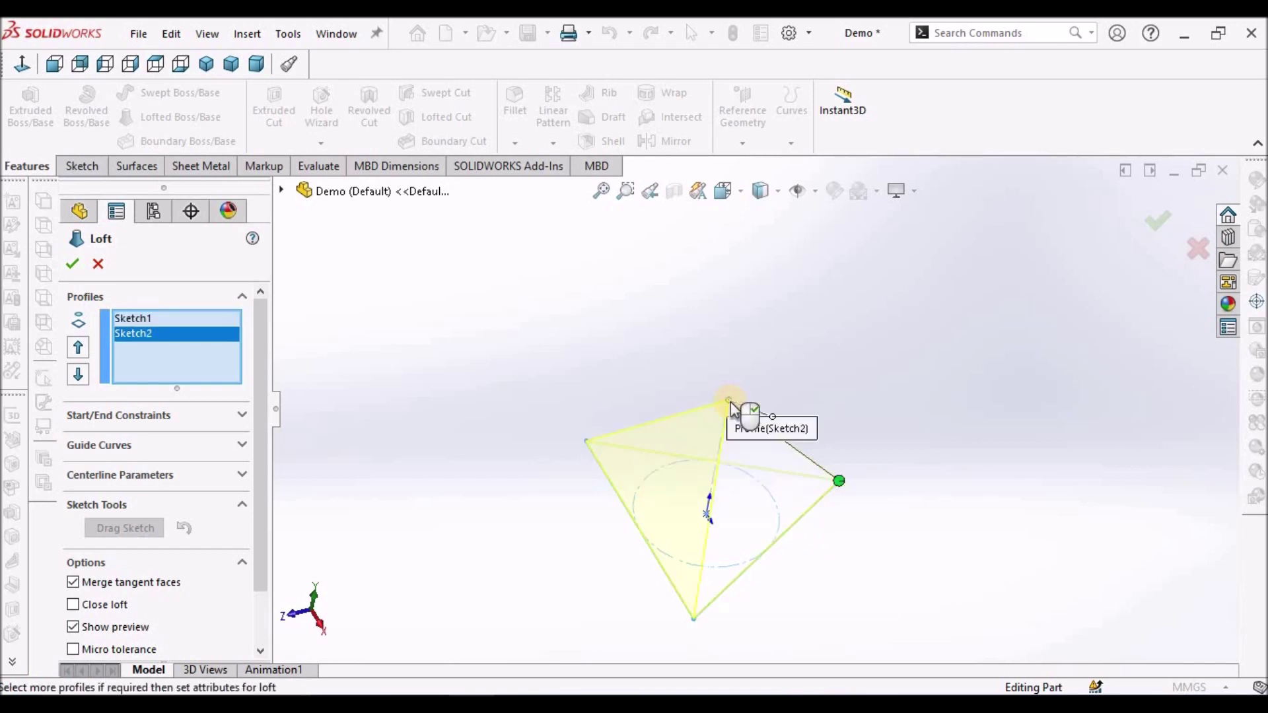
left_click(70, 263)
mouse_move(789, 569)
middle_mouse_down()
mouse_move(743, 406)
mouse_move(644, 367)
mouse_move(703, 377)
mouse_move(862, 521)
mouse_move(797, 471)
mouse_move(829, 299)
mouse_move(768, 485)
mouse_move(708, 515)
mouse_move(738, 535)
middle_mouse_up()
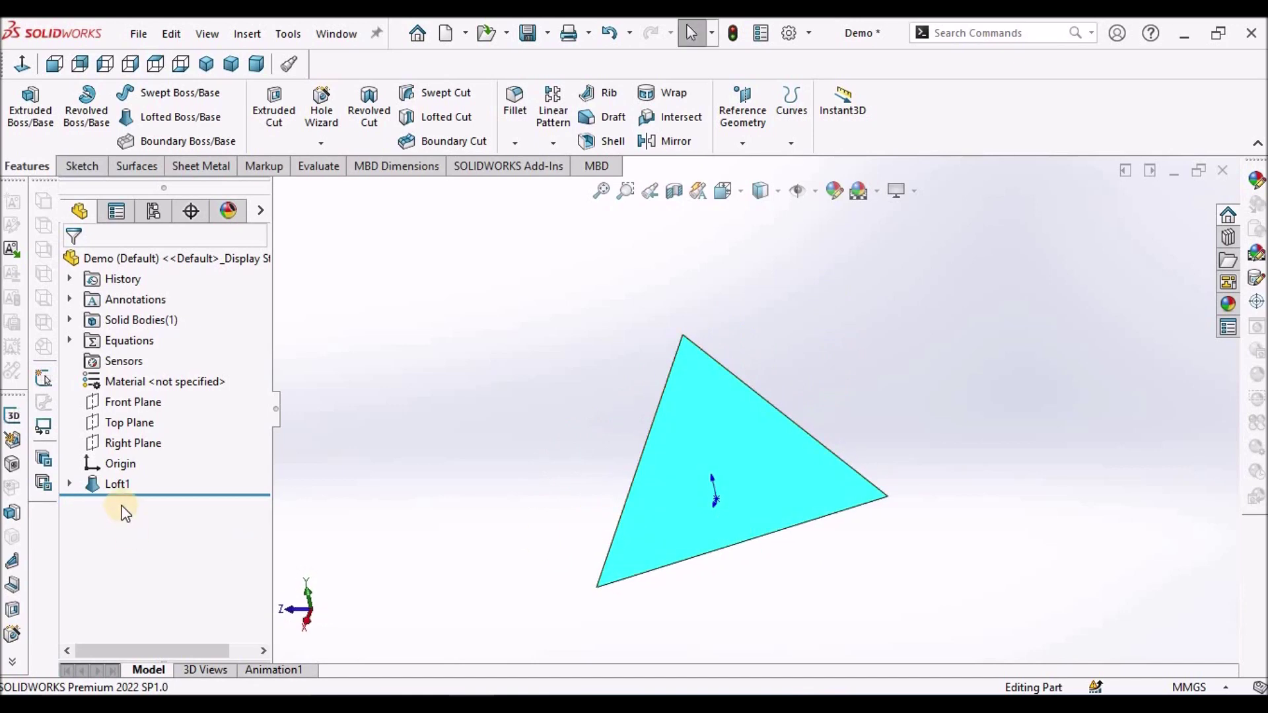
Suppress Loft1 and switch to the Dimetric view
right_click(115, 483)
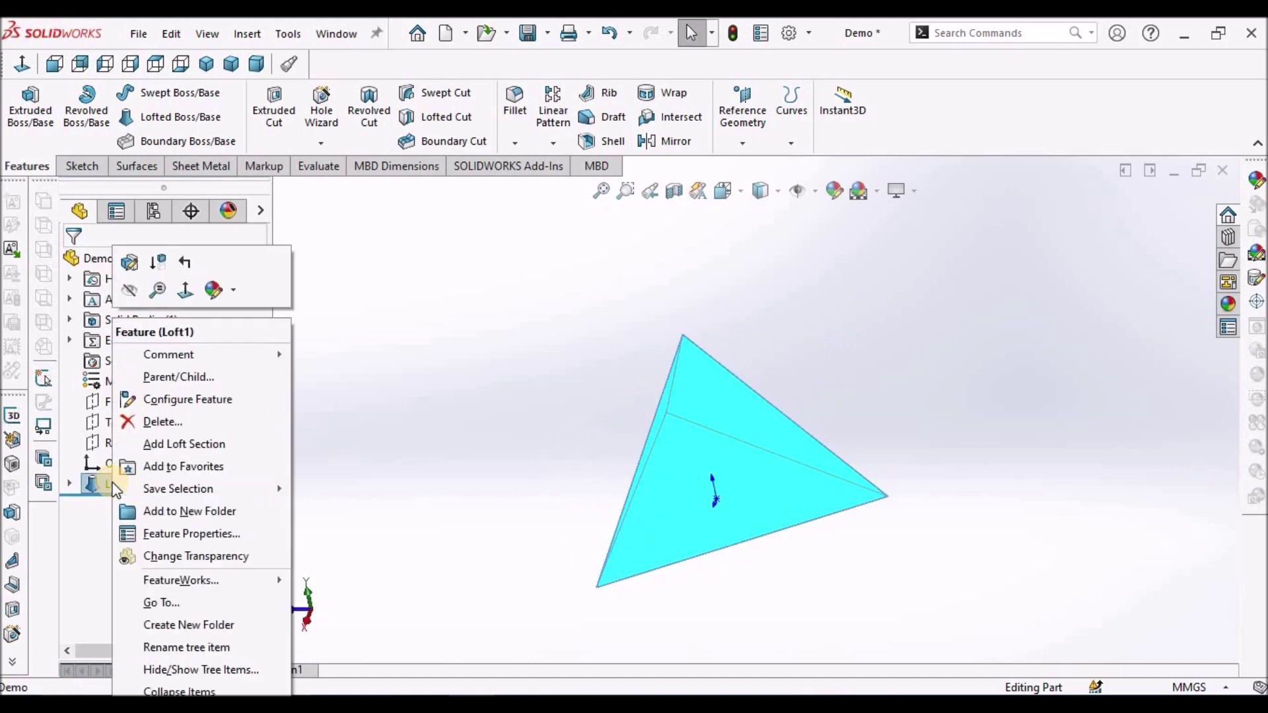
left_click(386, 262)
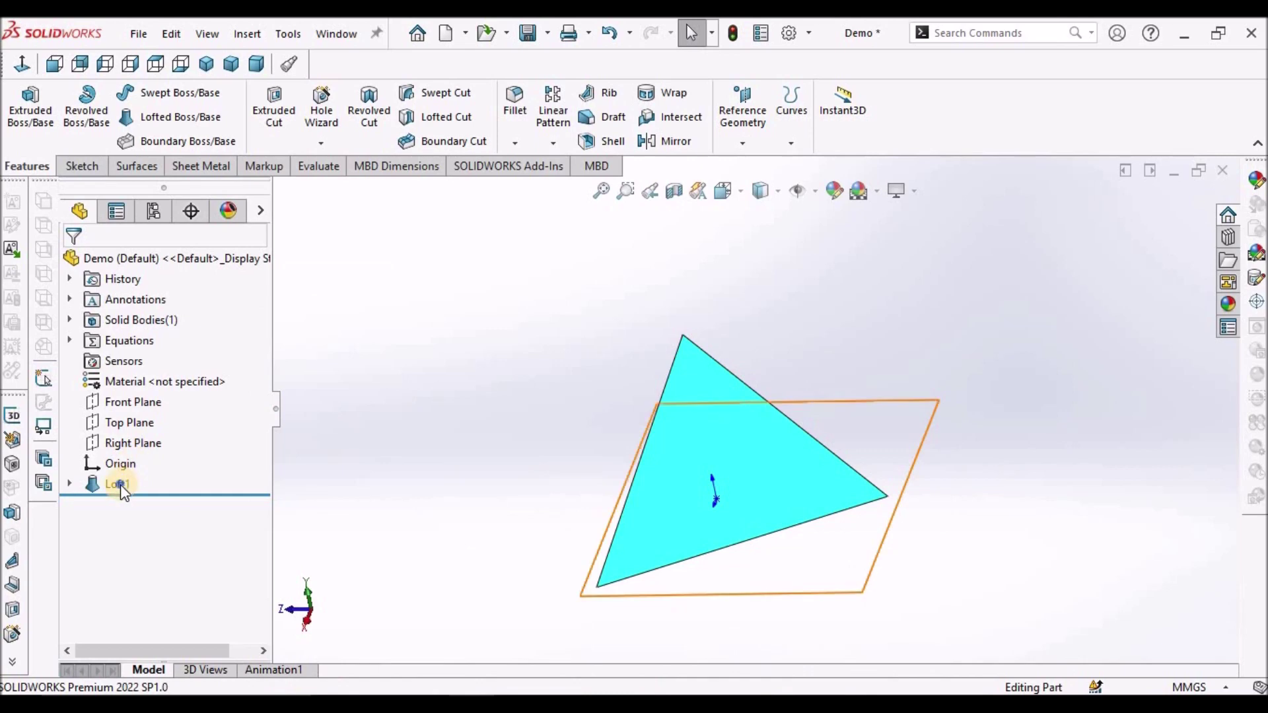
right_click(120, 485)
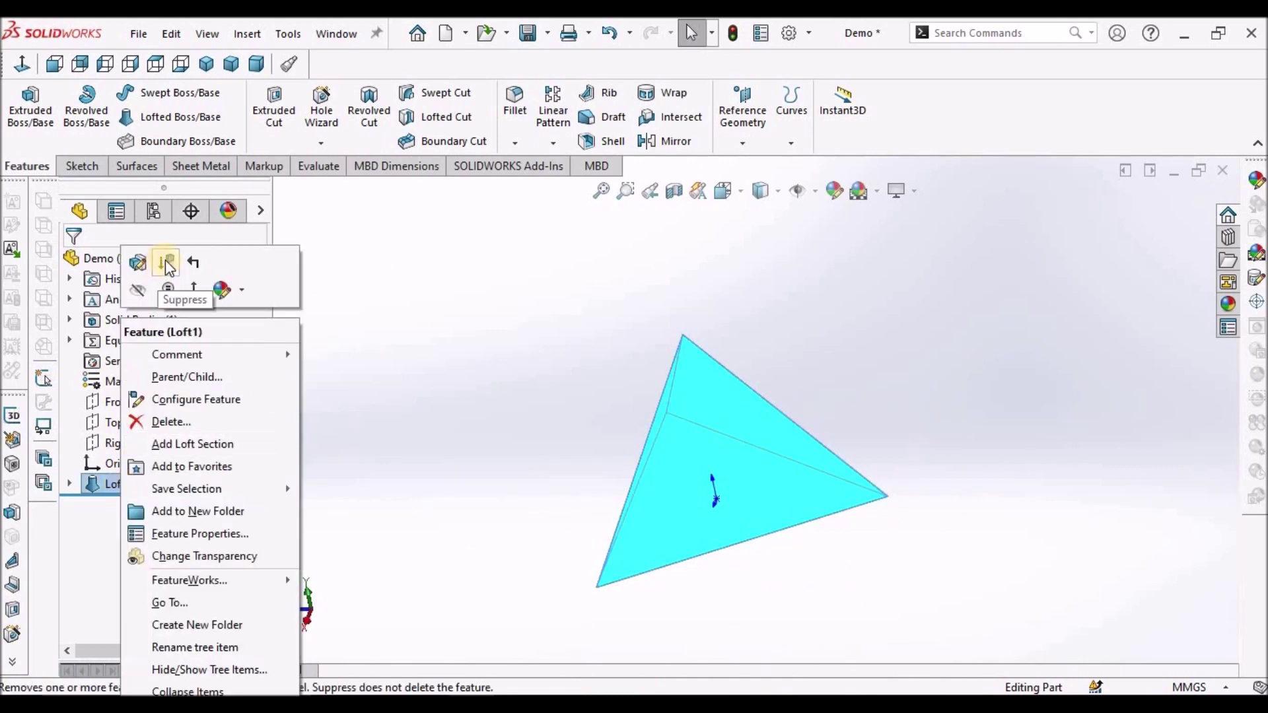
left_click(162, 265)
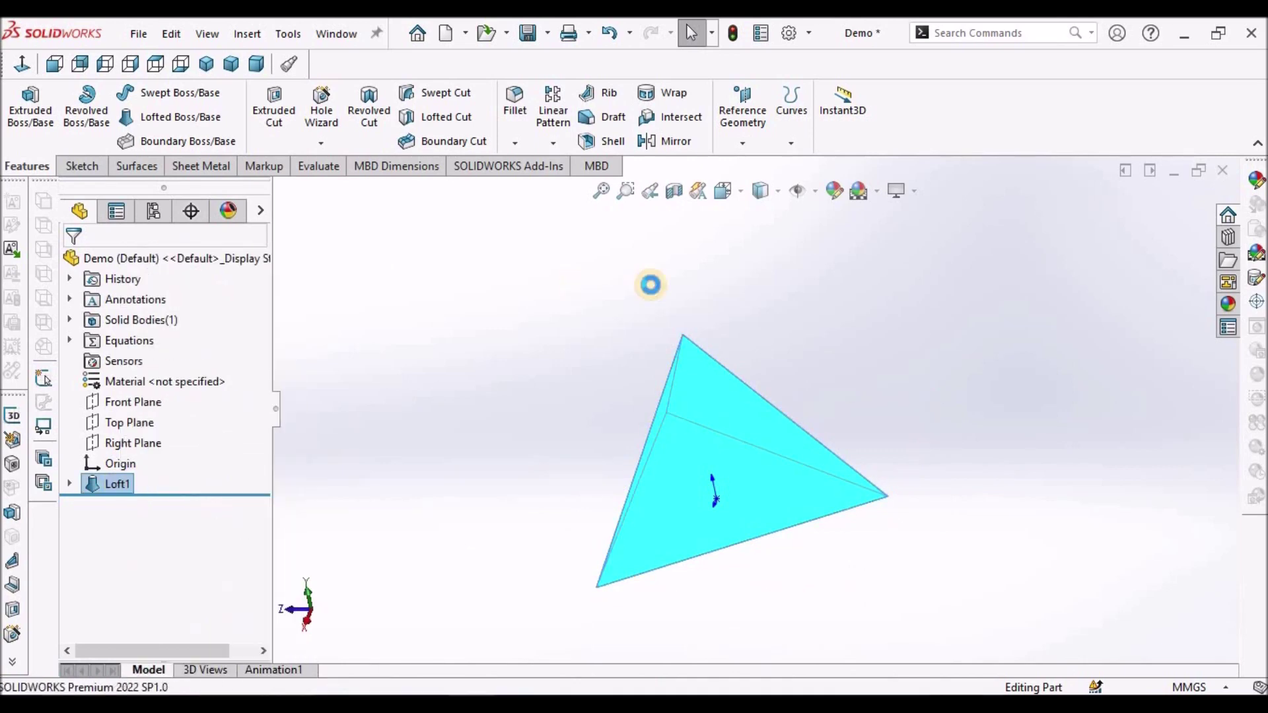
left_click(256, 64)
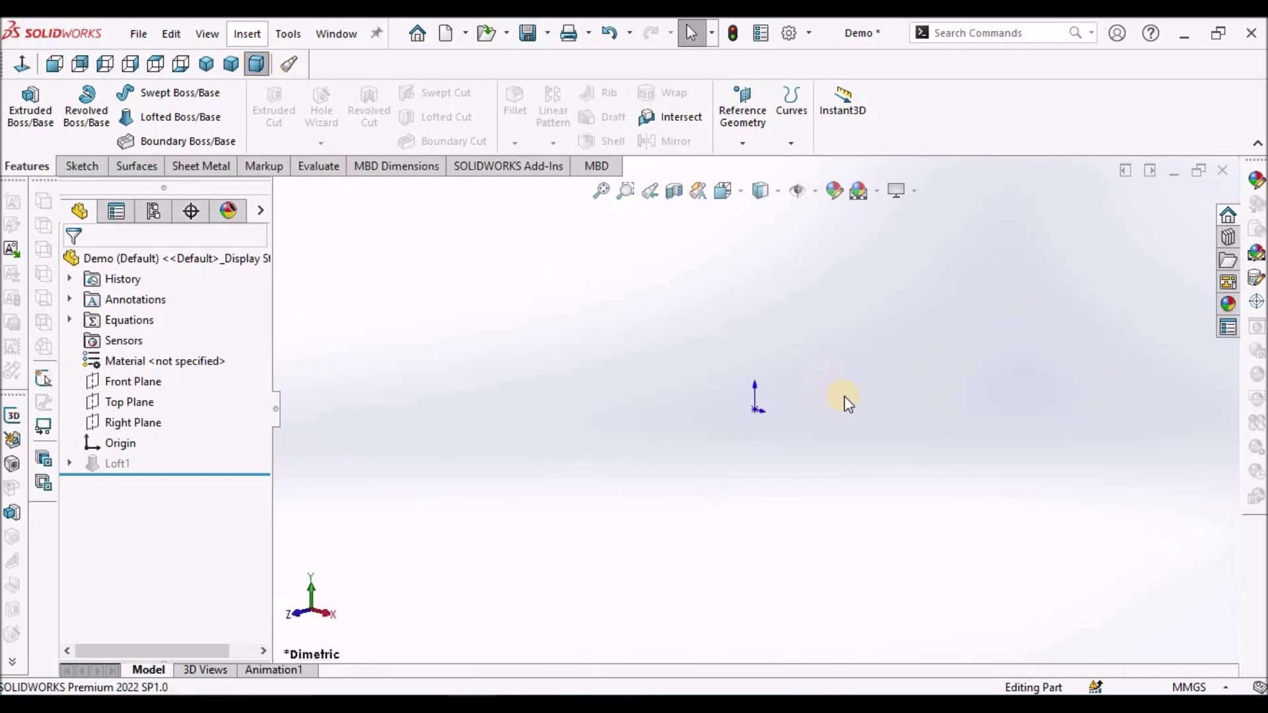
Start a Top Plane sketch and draw a four-sided polygon centred on the origin
left_click(130, 401)
left_click(82, 166)
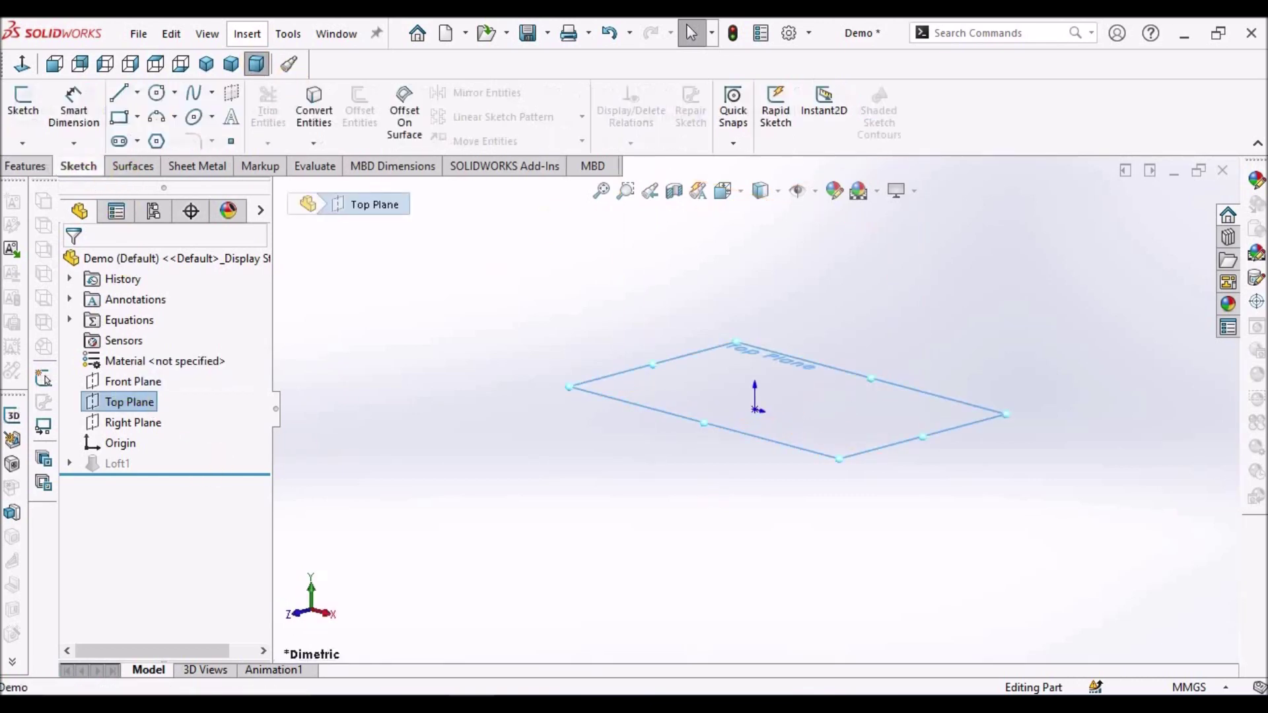
left_click(22, 99)
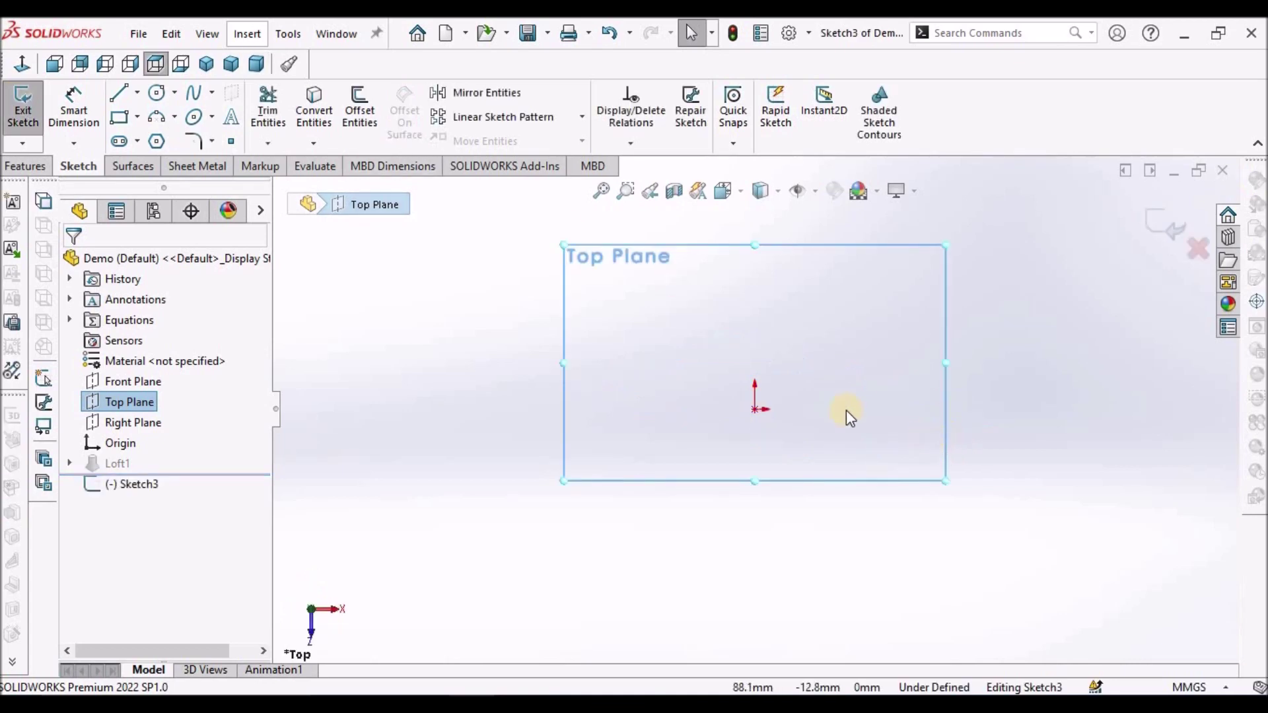
left_click(155, 146)
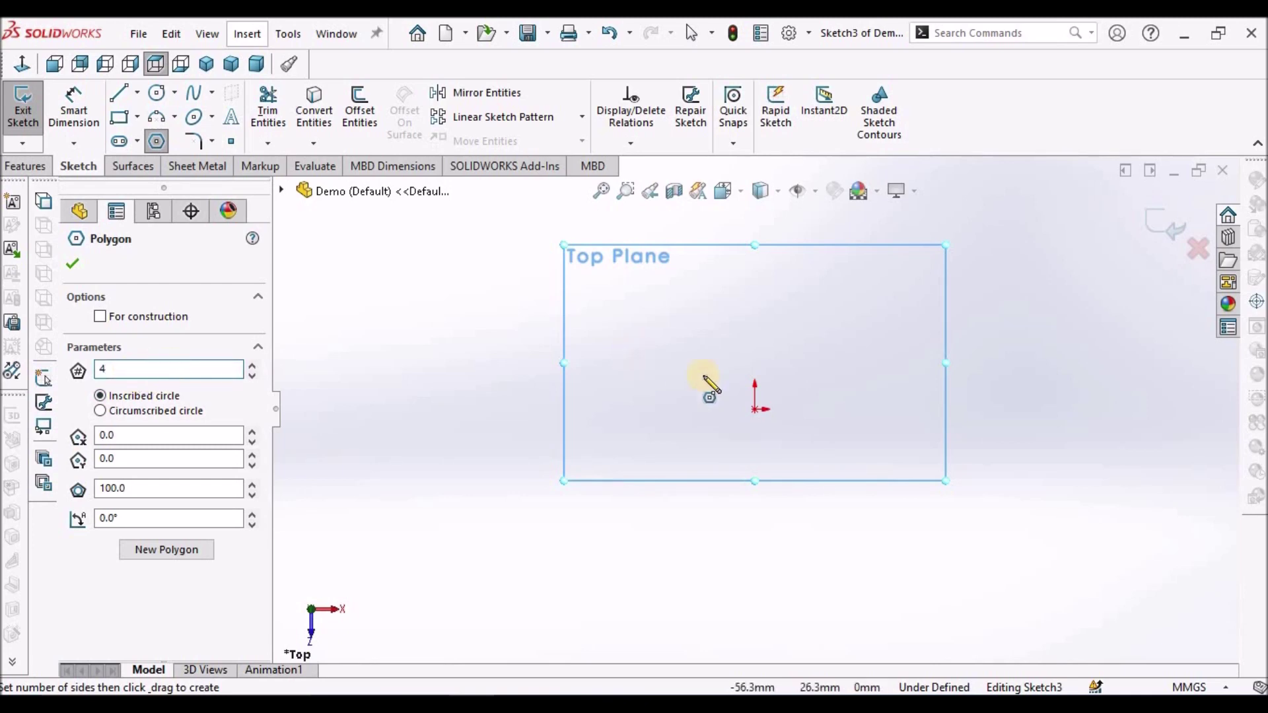
key("Escape")
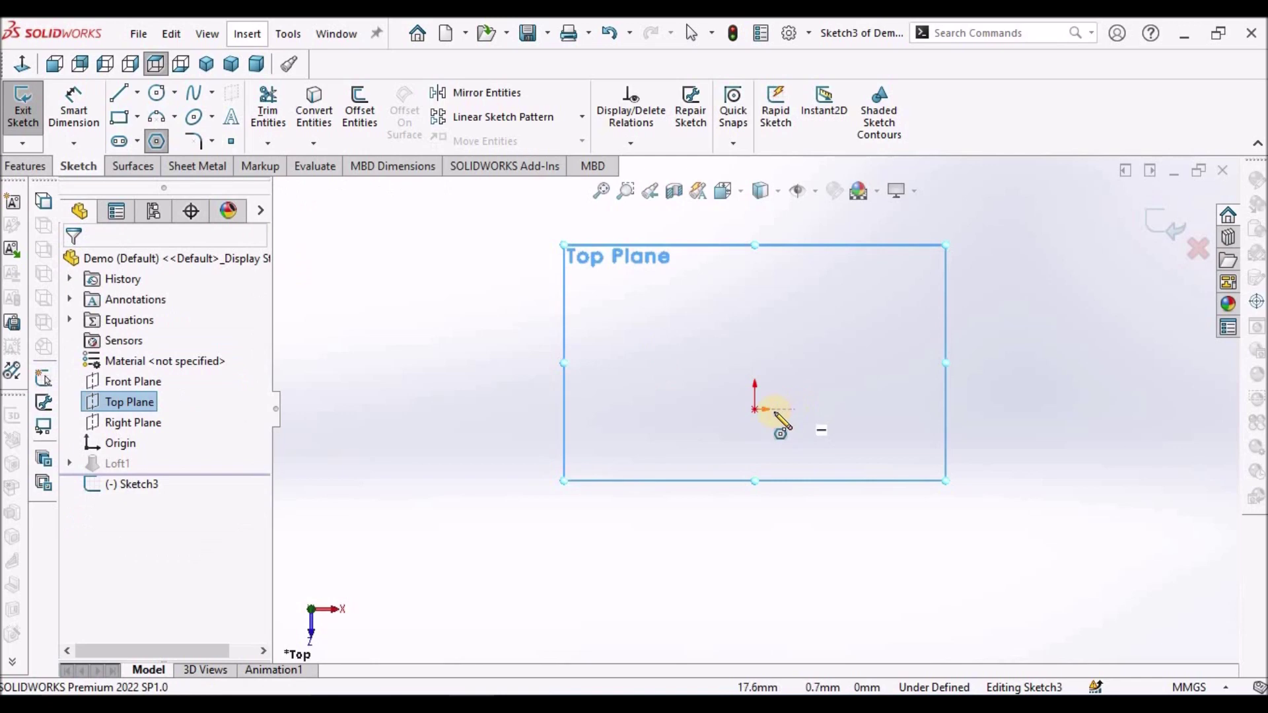
left_click(811, 409)
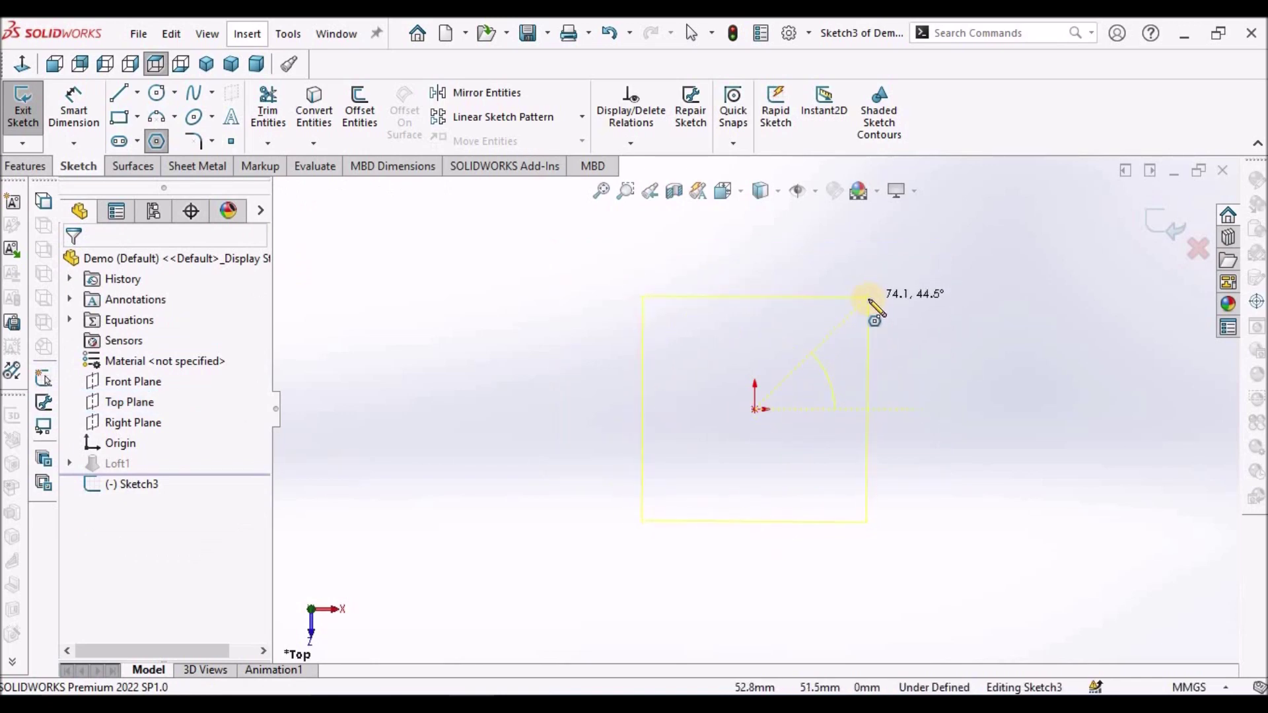
left_click(864, 297)
right_click(495, 277)
left_click(525, 300)
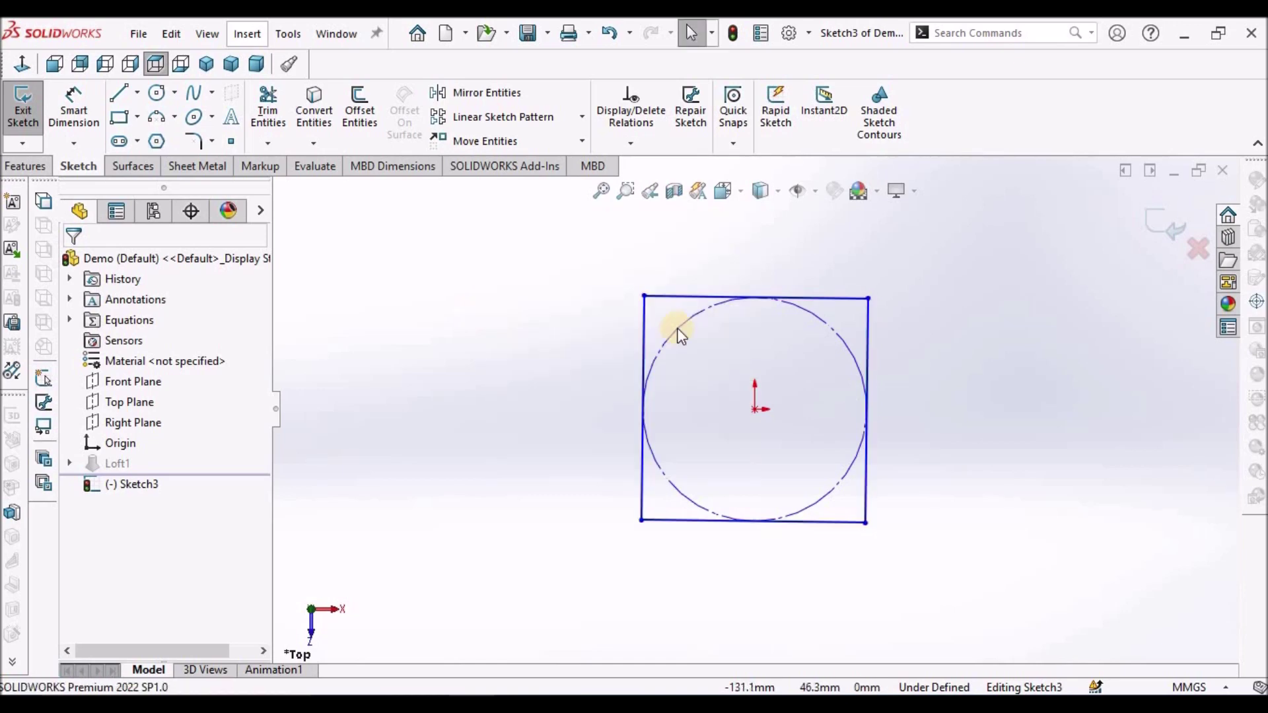
Make the square's top edge horizontal and dimension its bottom edge to 150 mm
left_click(812, 297)
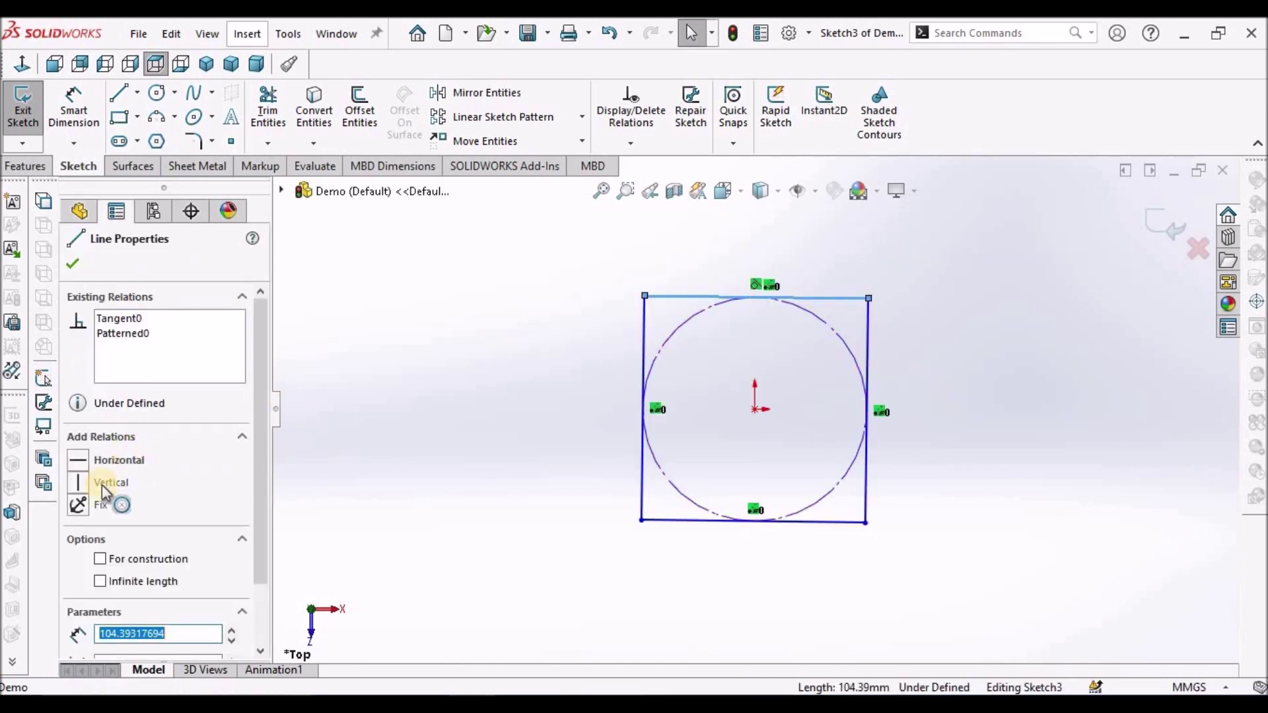
left_click(77, 459)
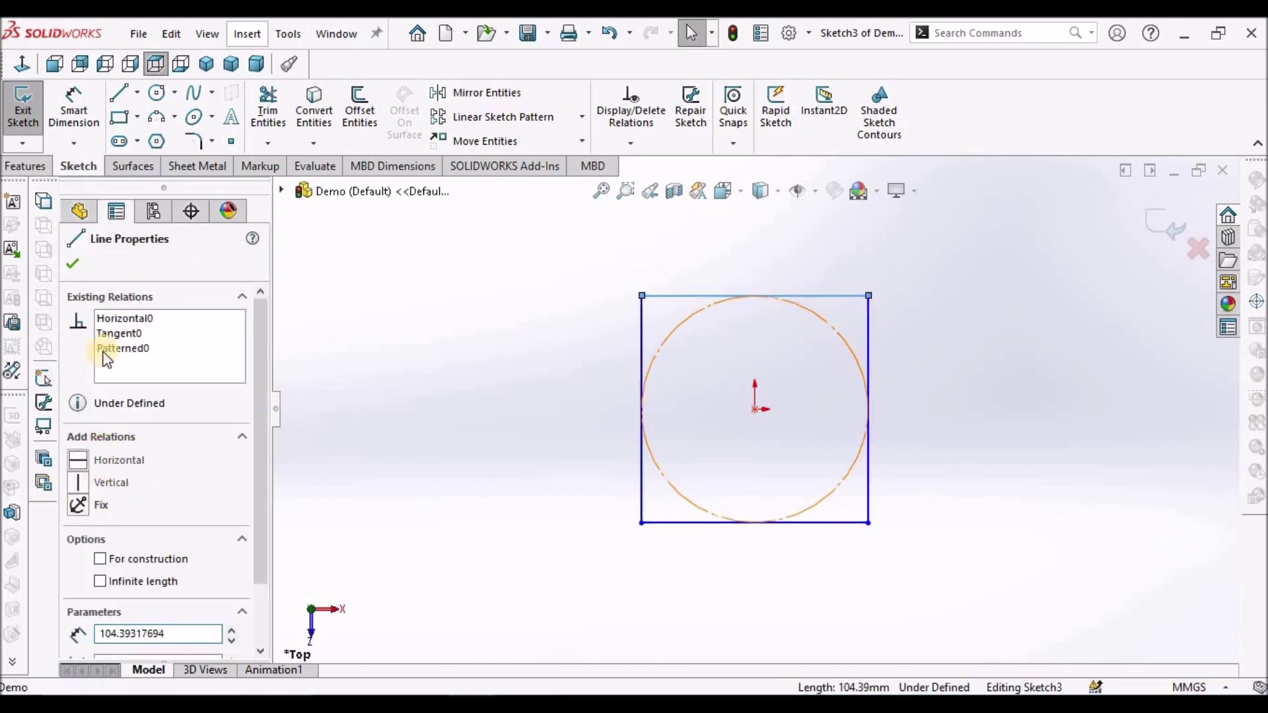
left_click(72, 265)
left_click(74, 109)
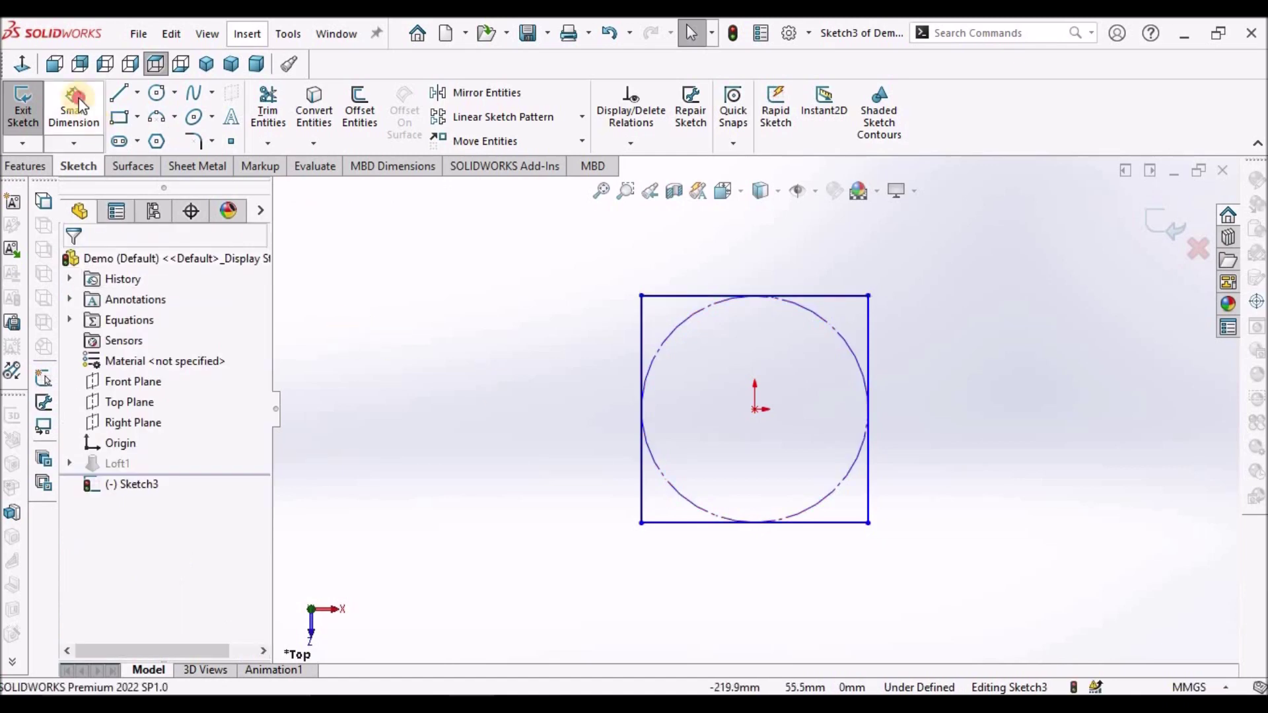
left_click(830, 523)
left_click(793, 565)
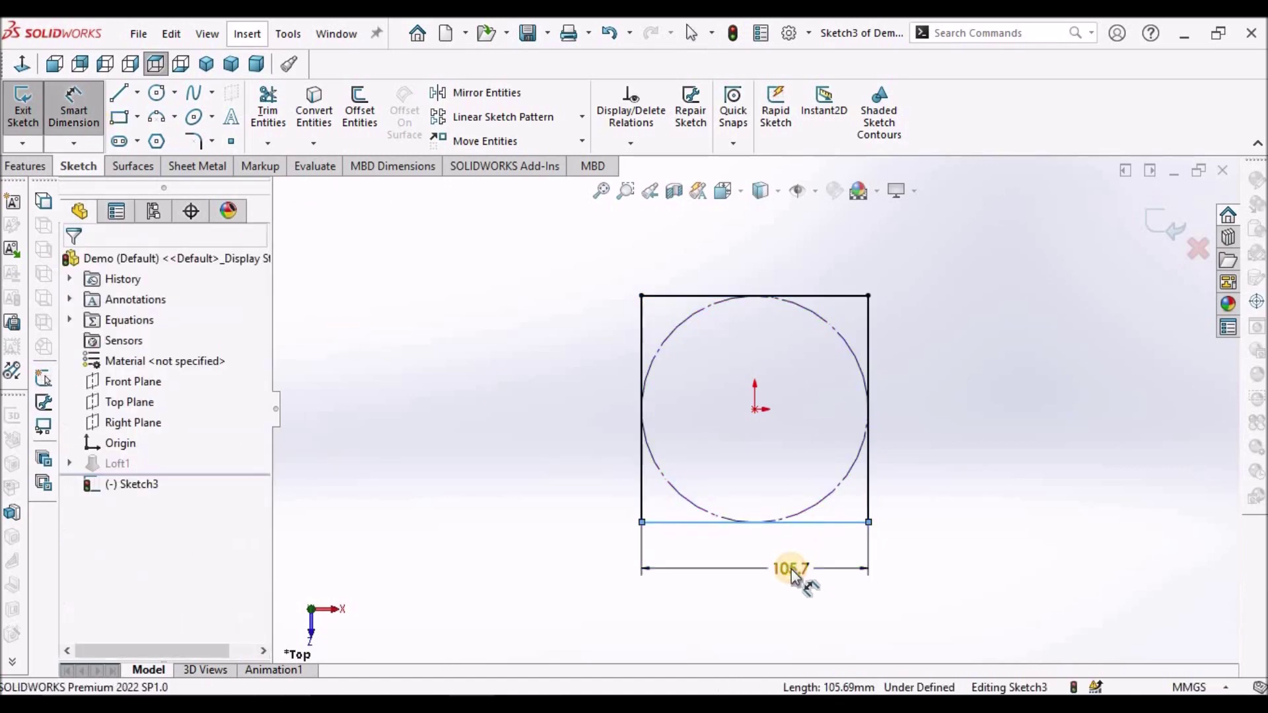
type("150")
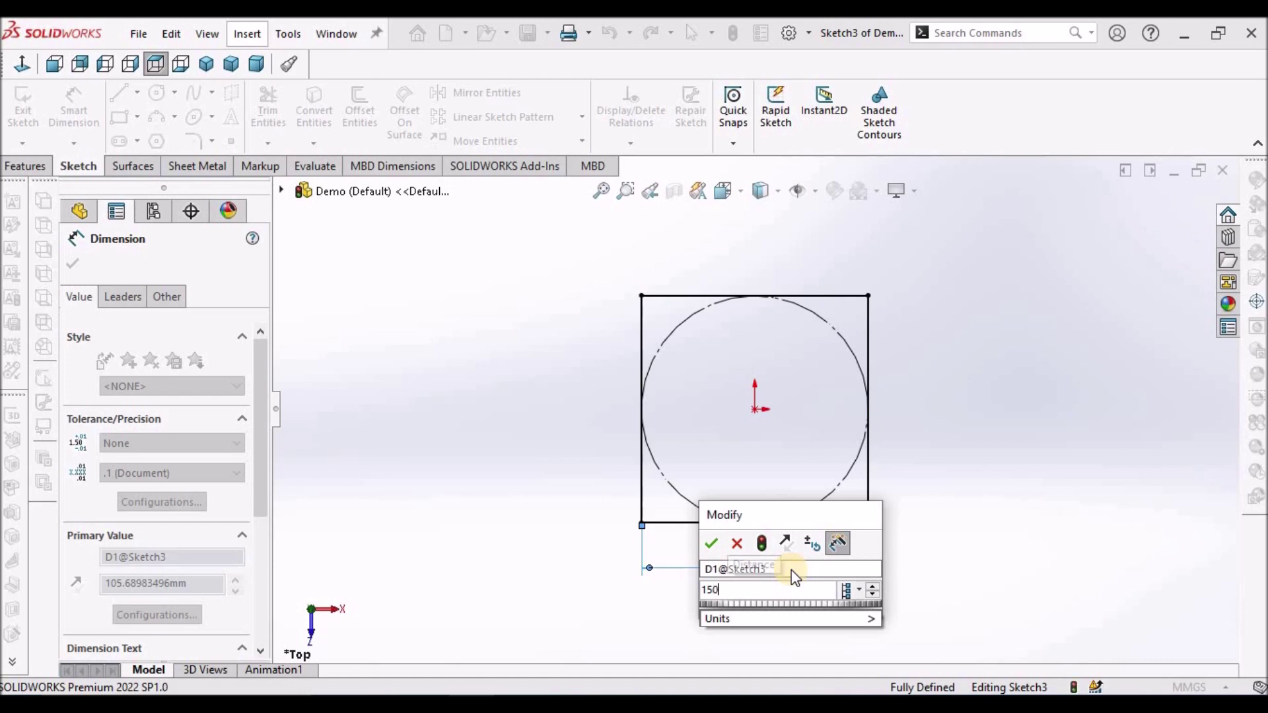
key("Return")
right_click(381, 372)
Finish and exit the square sketch, then view it in 3D
key("Escape")
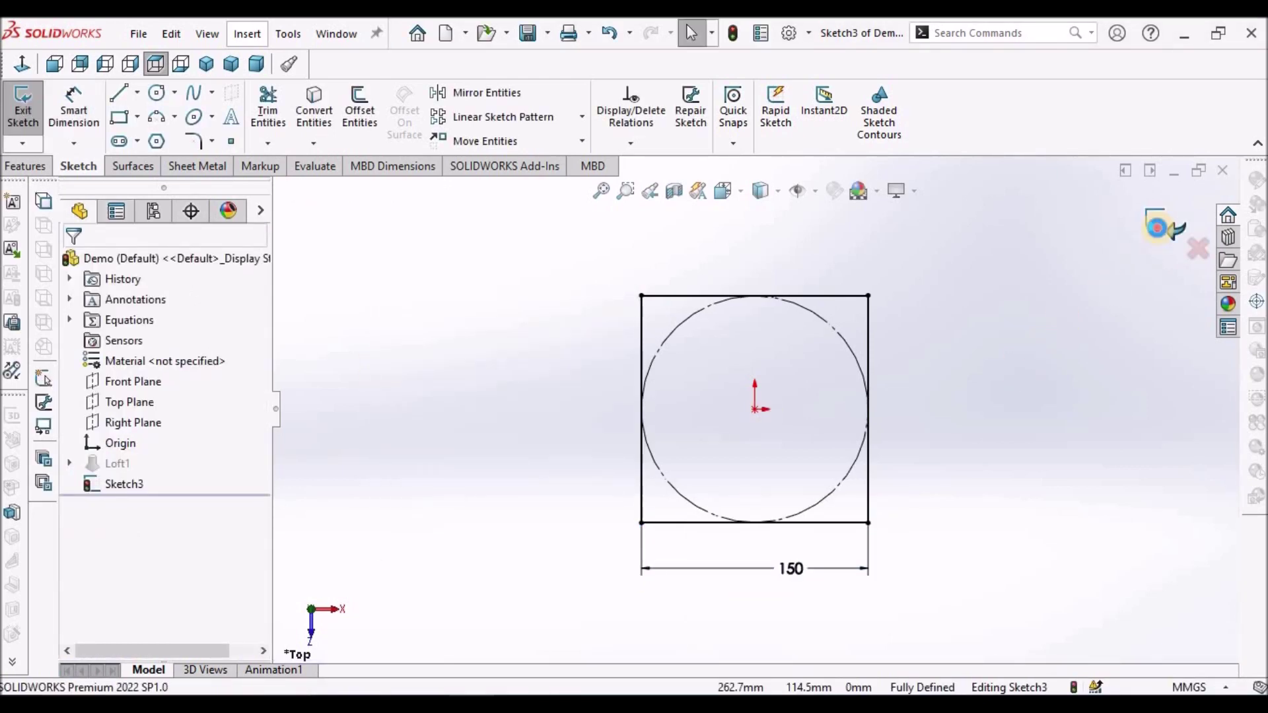
left_click(1157, 228)
mouse_move(954, 358)
middle_mouse_down()
mouse_move(918, 273)
mouse_move(892, 297)
middle_mouse_up()
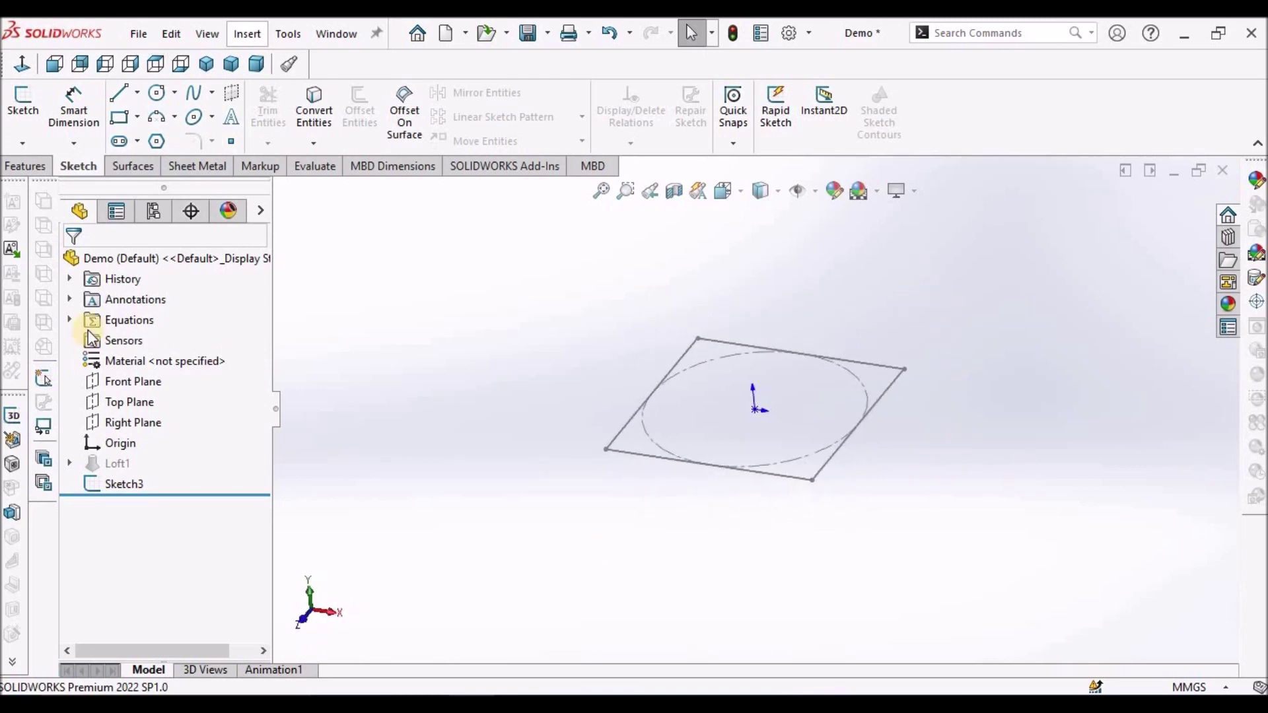
On a new Right Plane sketch, draw a vertical construction line up from the origin
left_click(132, 422)
left_click(23, 105)
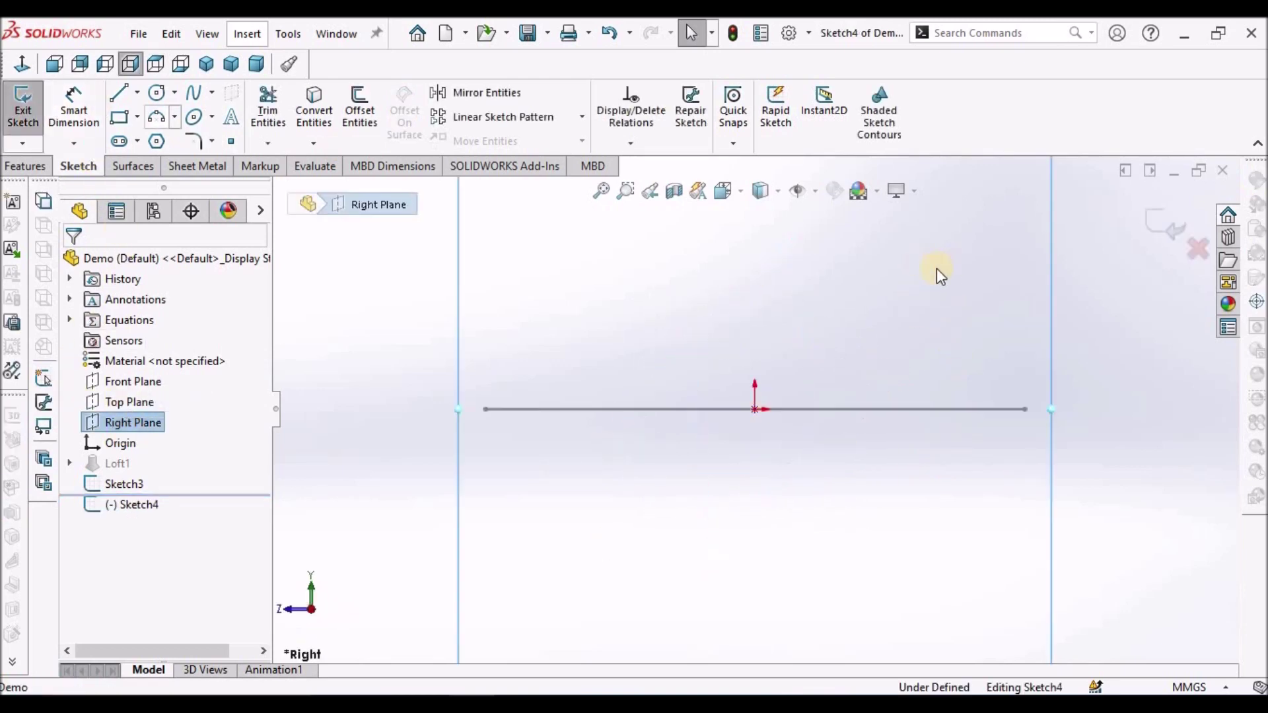
scroll(768, 491, "down", 3)
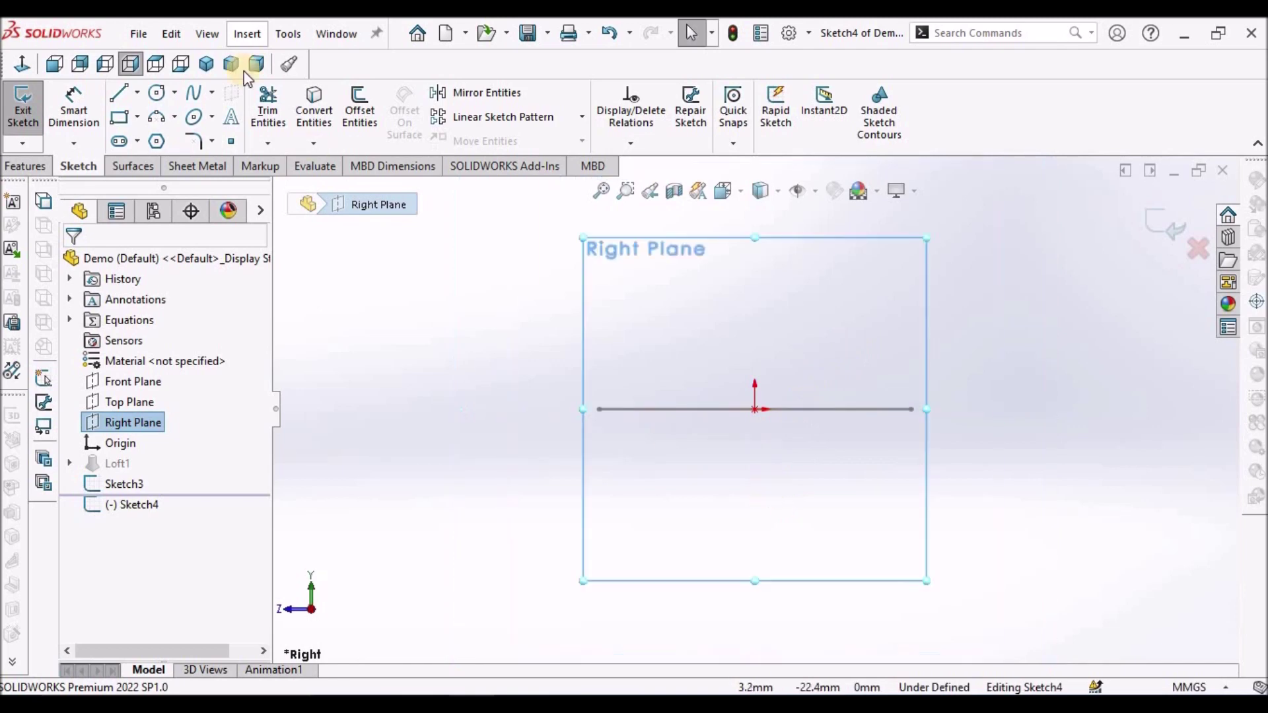
left_click(144, 93)
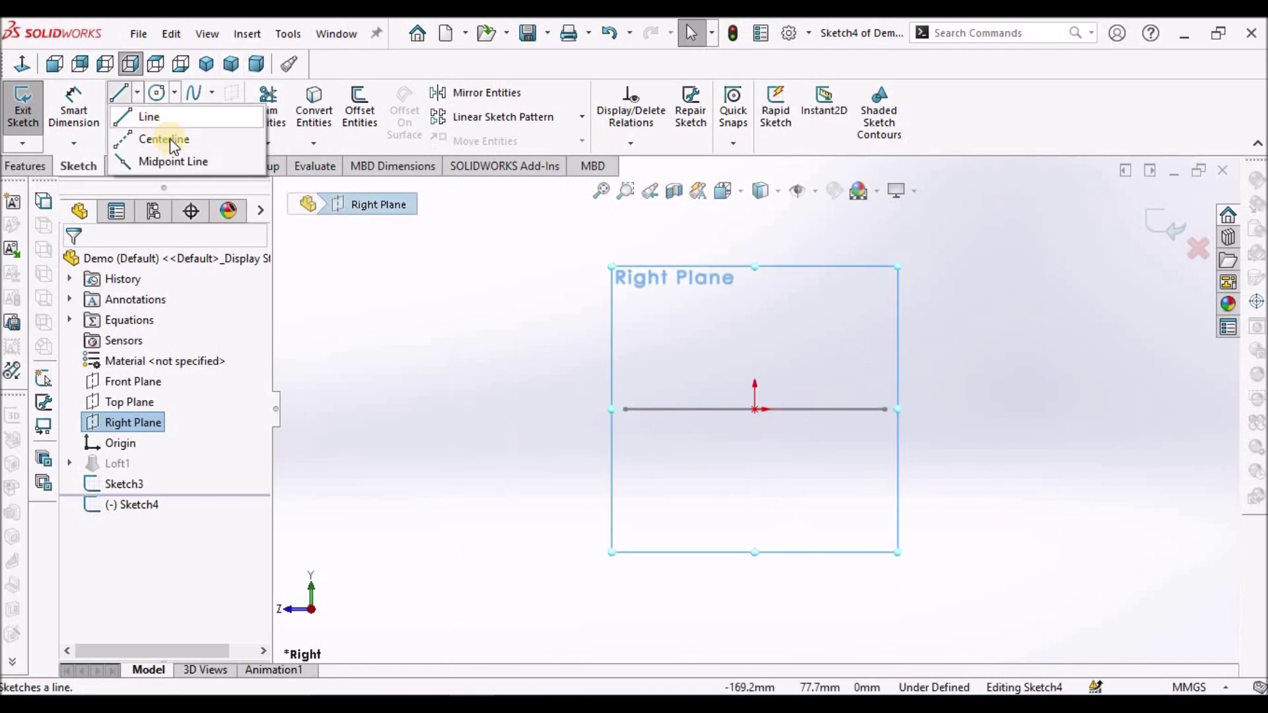
left_click(755, 409)
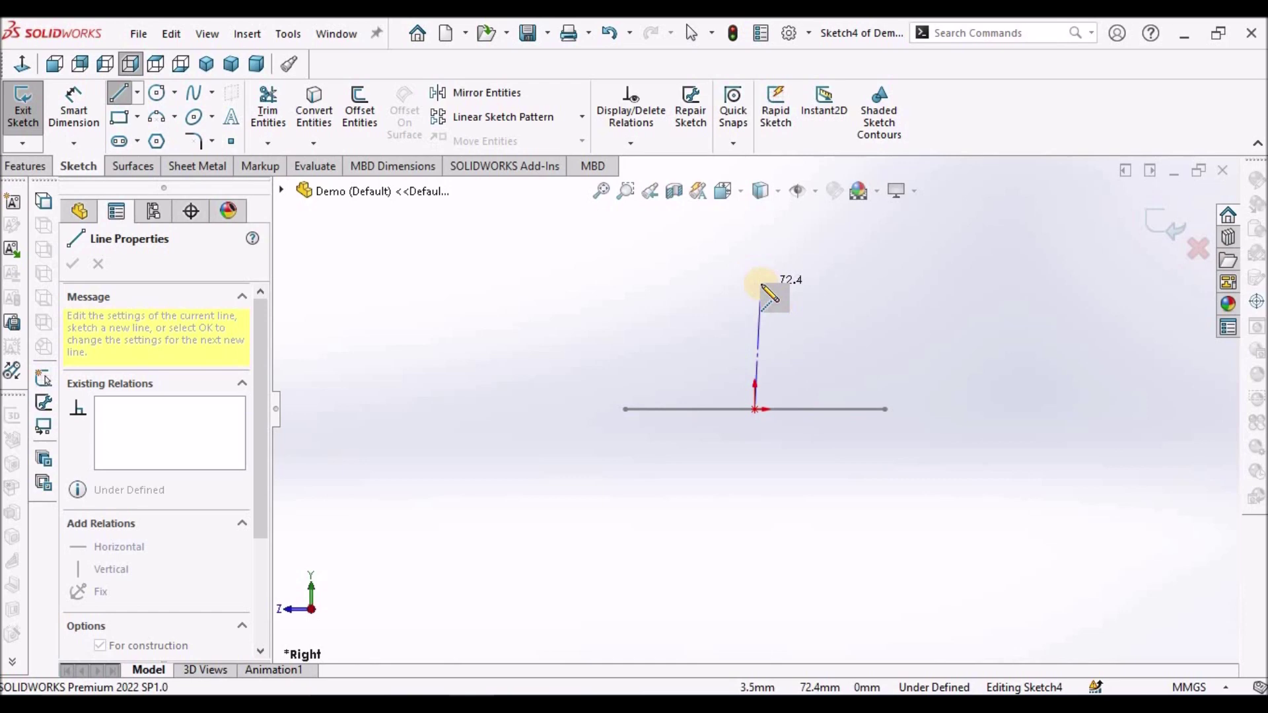
left_click(755, 283)
right_click(649, 263)
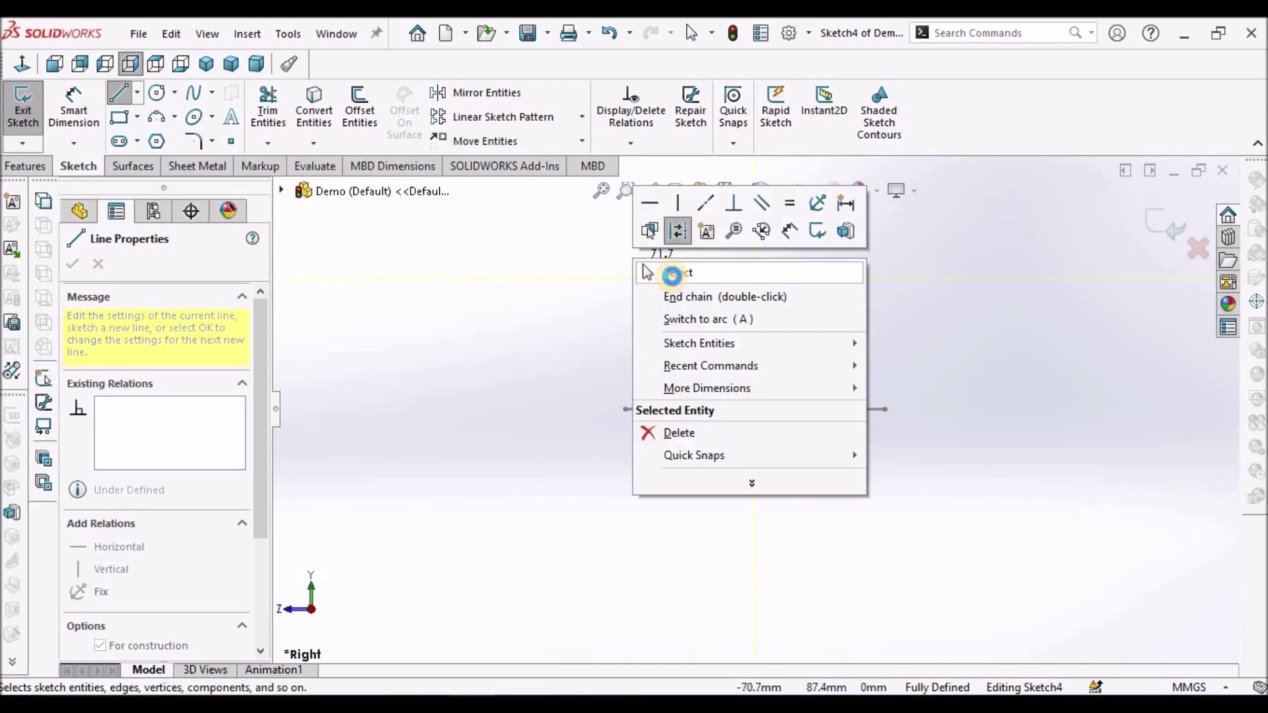
left_click(656, 295)
middle_click_drag(656, 295, 683, 366)
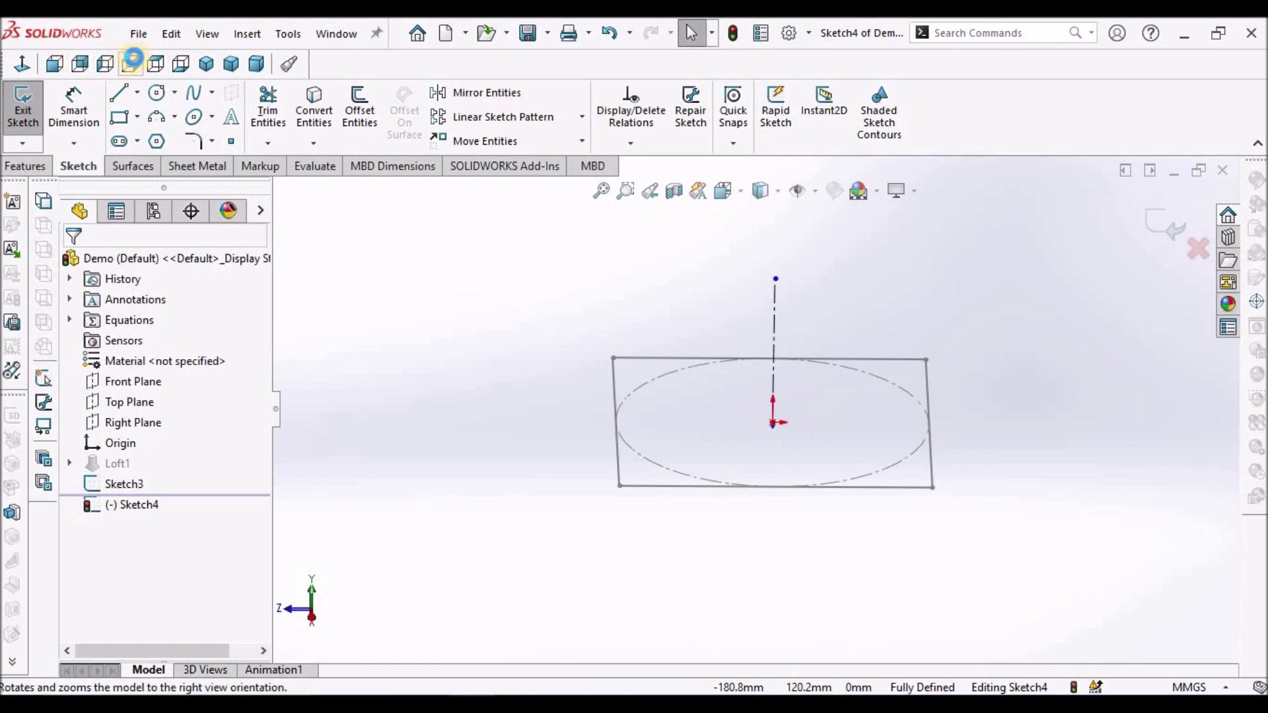
left_click(130, 64)
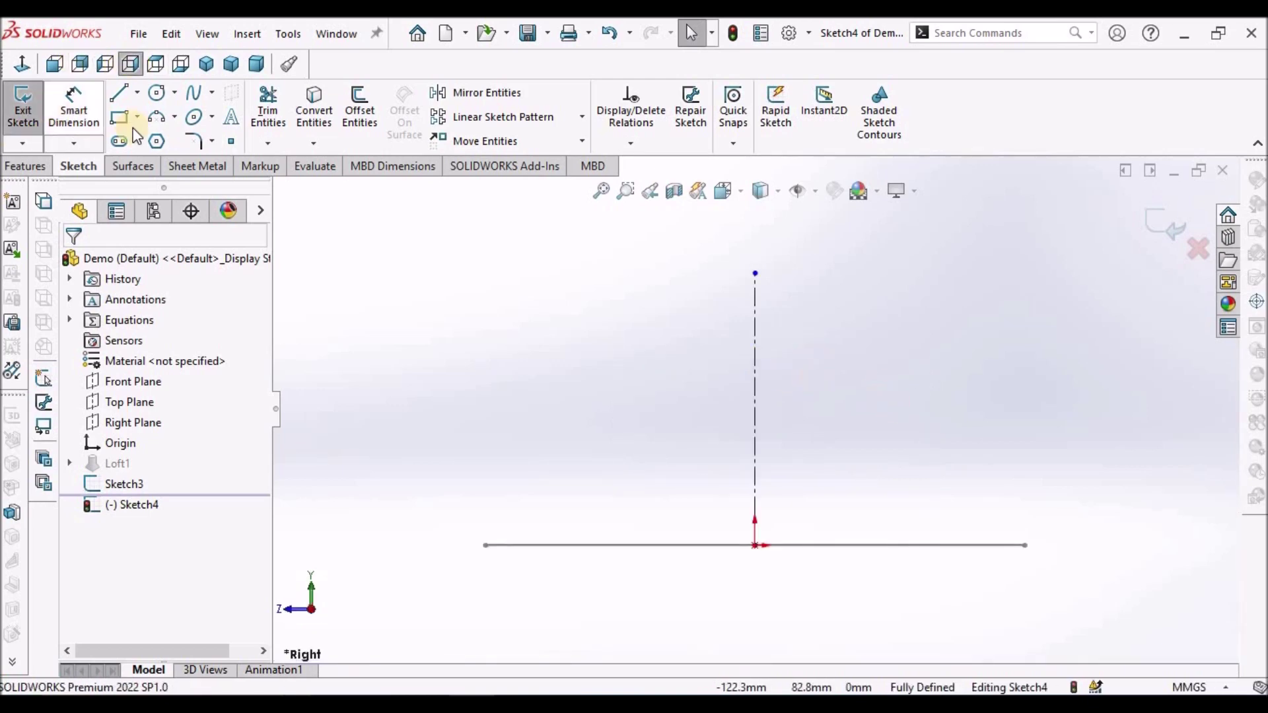
Draw a horizontal centerline from the origin
left_click(135, 93)
left_click(164, 139)
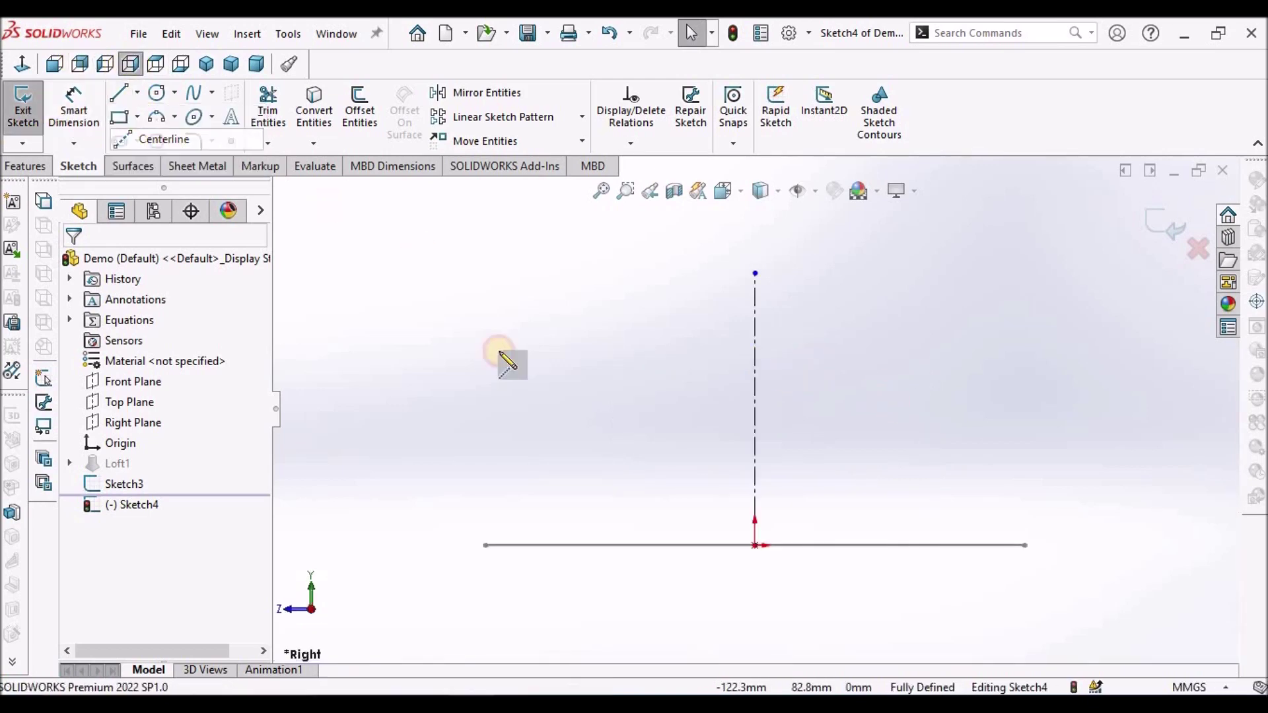
left_click(754, 545)
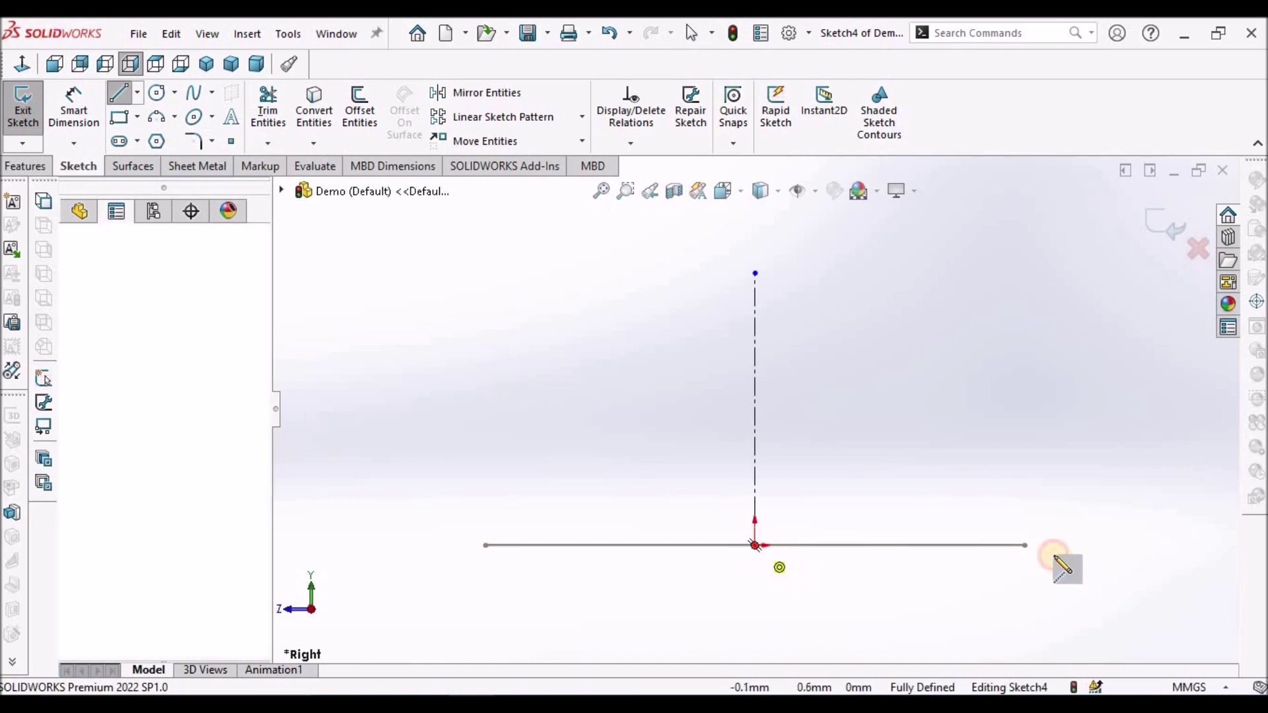
left_click(1097, 544)
right_click(1038, 394)
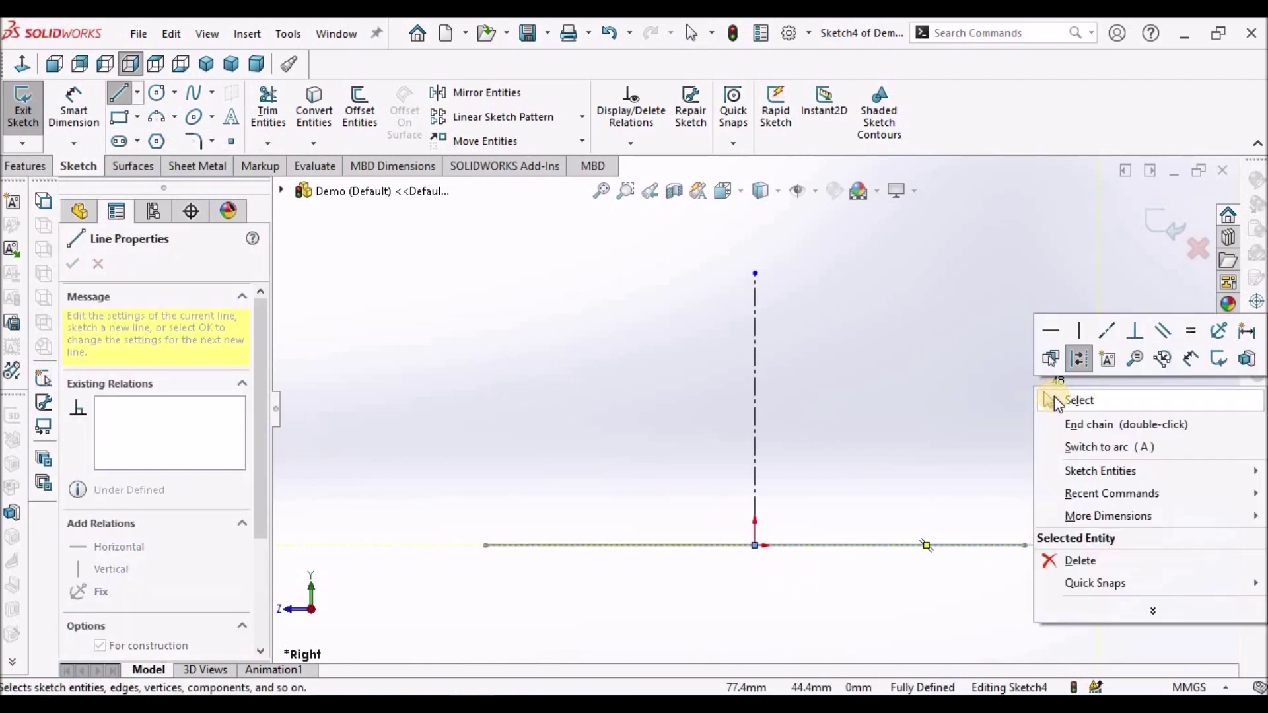
left_click(1074, 399)
middle_click_drag(970, 420, 967, 472)
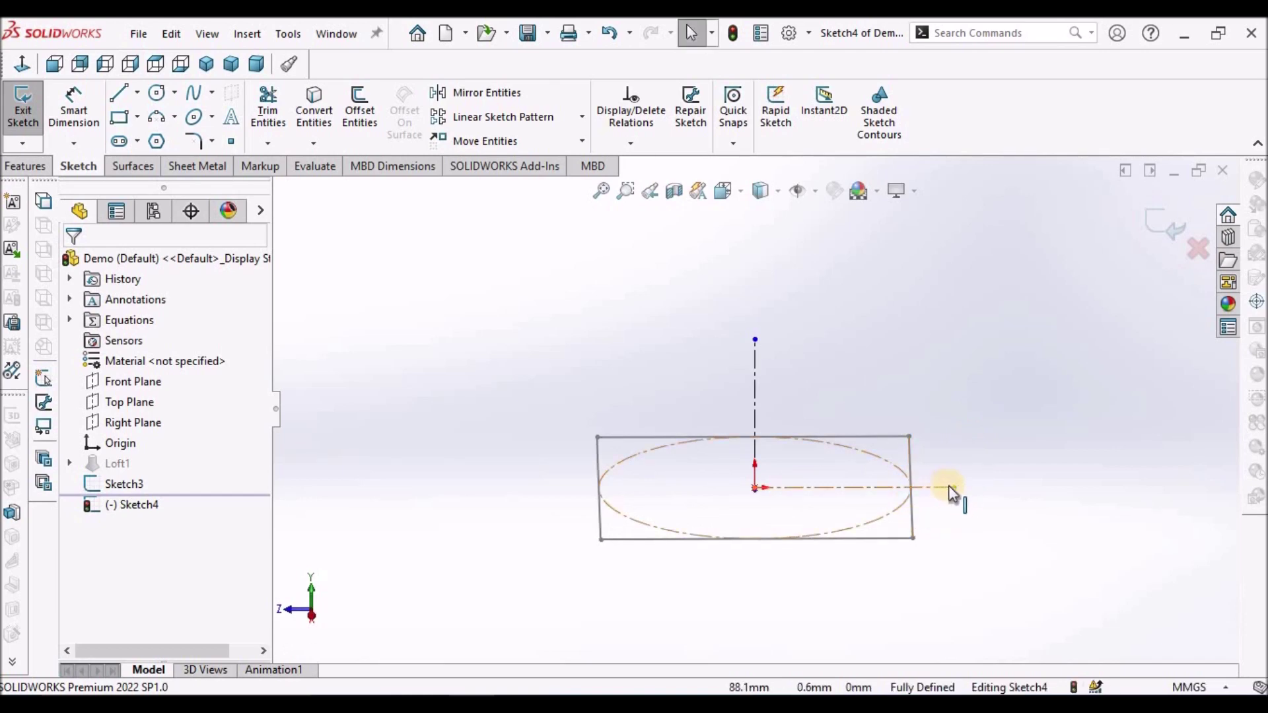
Pierce the centerline's end onto the base sketch's circle (Arc1@Sketch3)
left_click(954, 486)
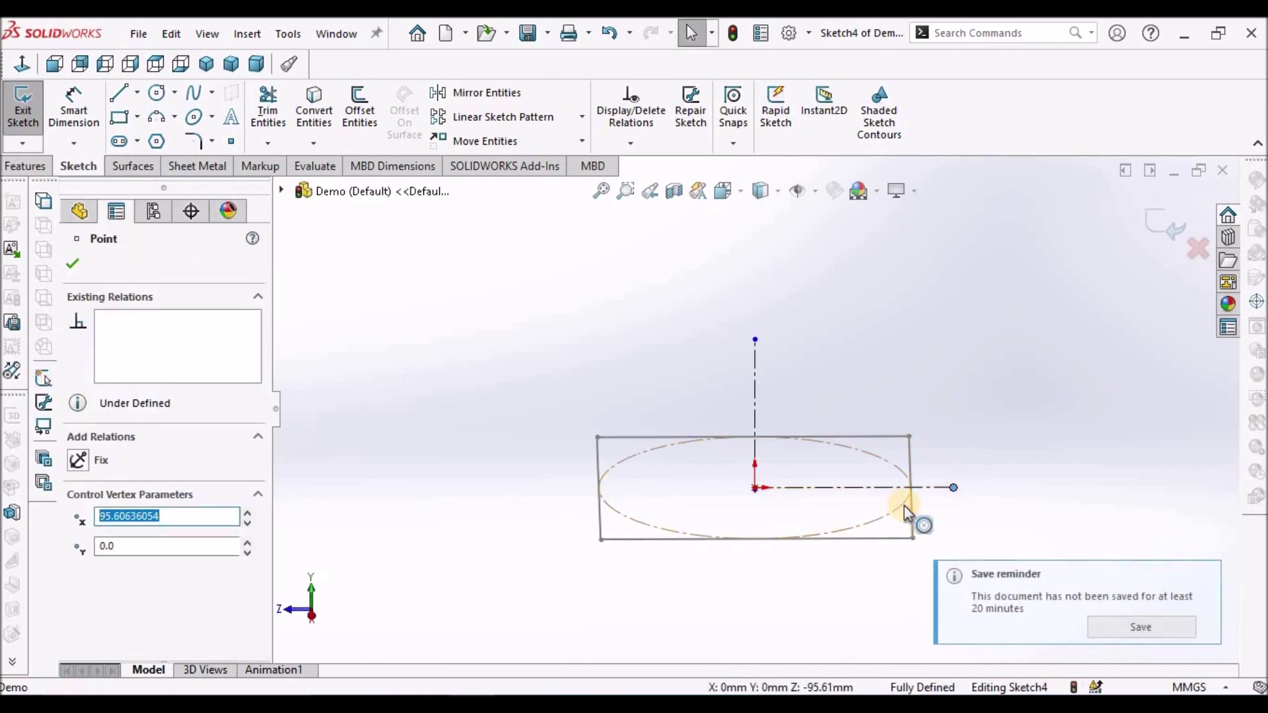
left_click(905, 512, "ctrl")
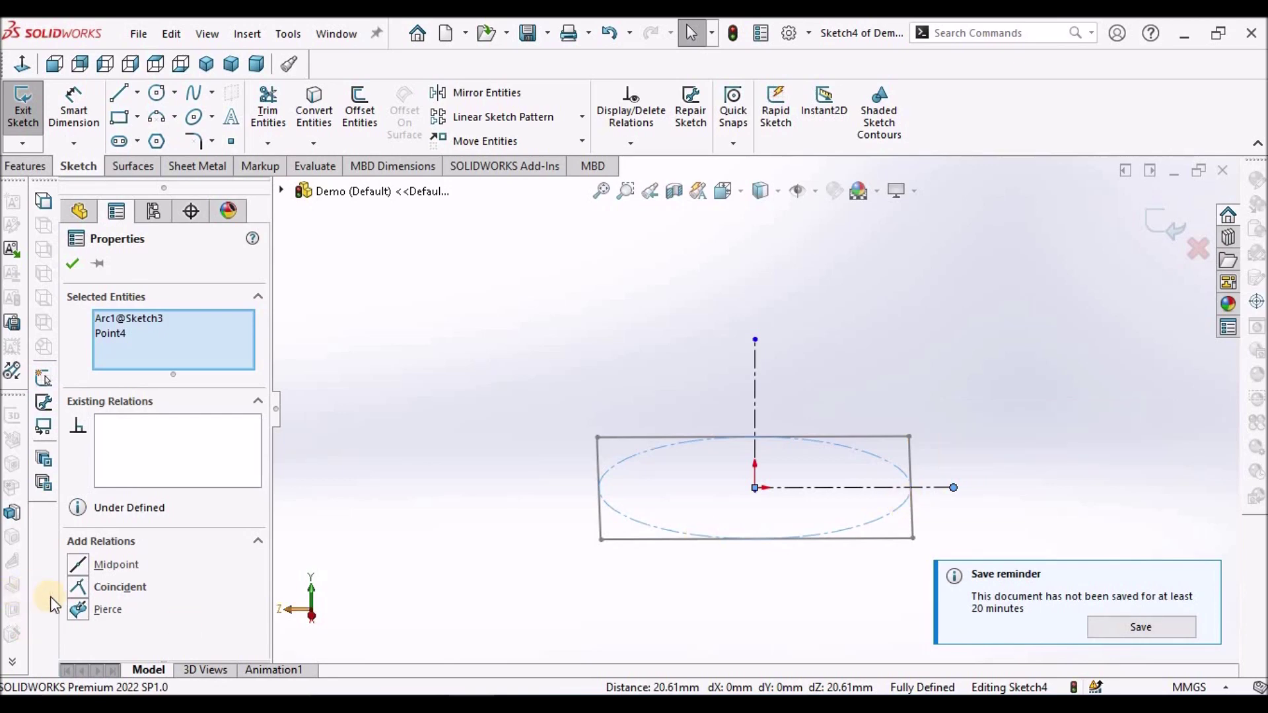
left_click(78, 611)
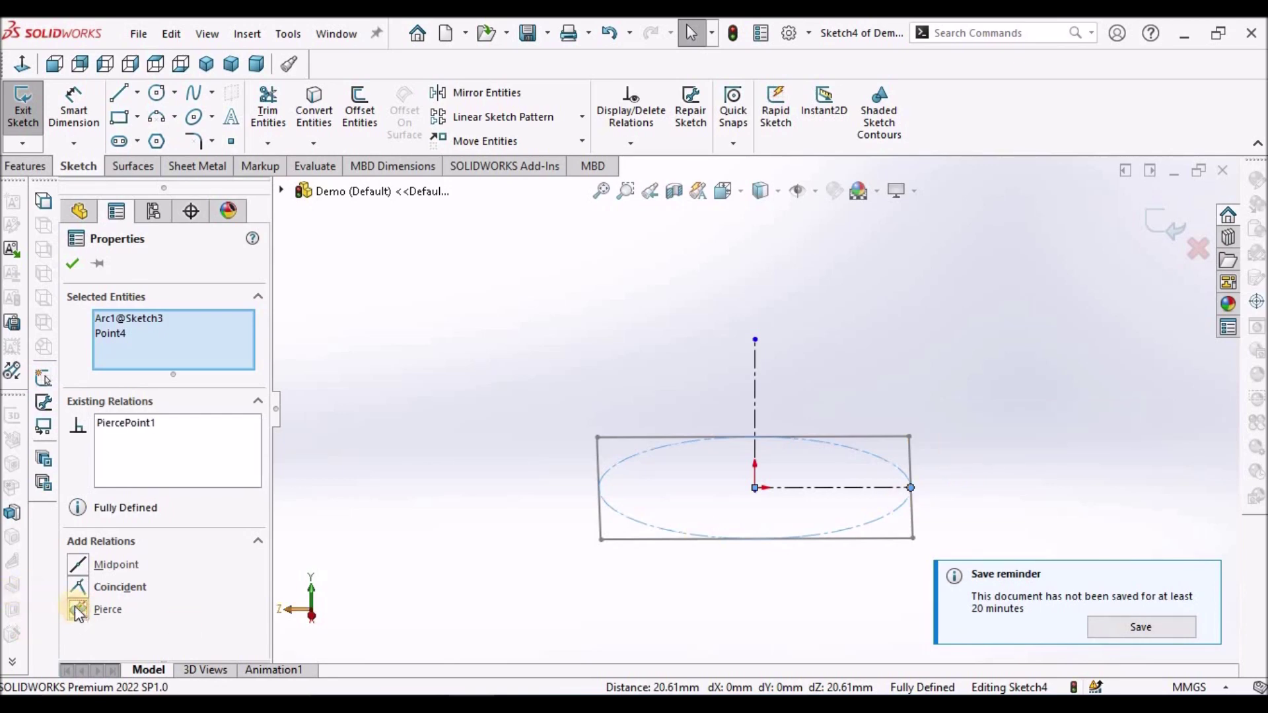
left_click(75, 266)
Draw a slanted centerline from the vertical line's top to the circle point
left_click(136, 95)
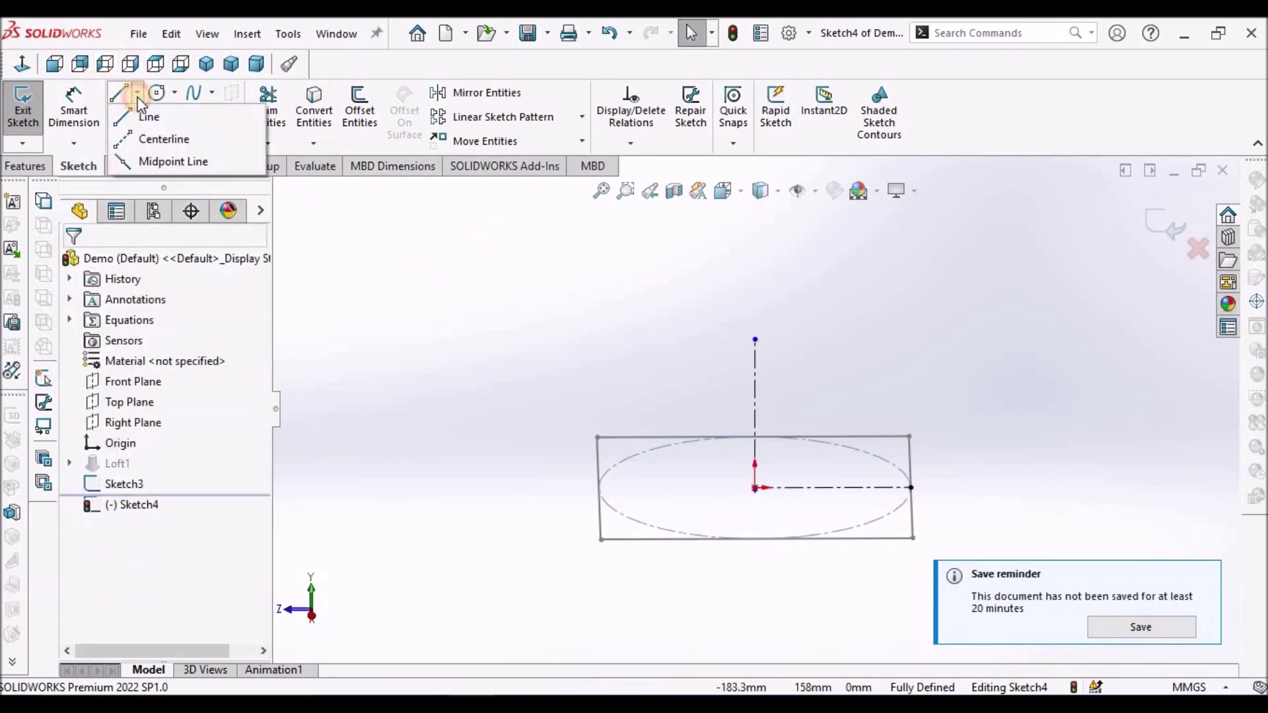
left_click(164, 139)
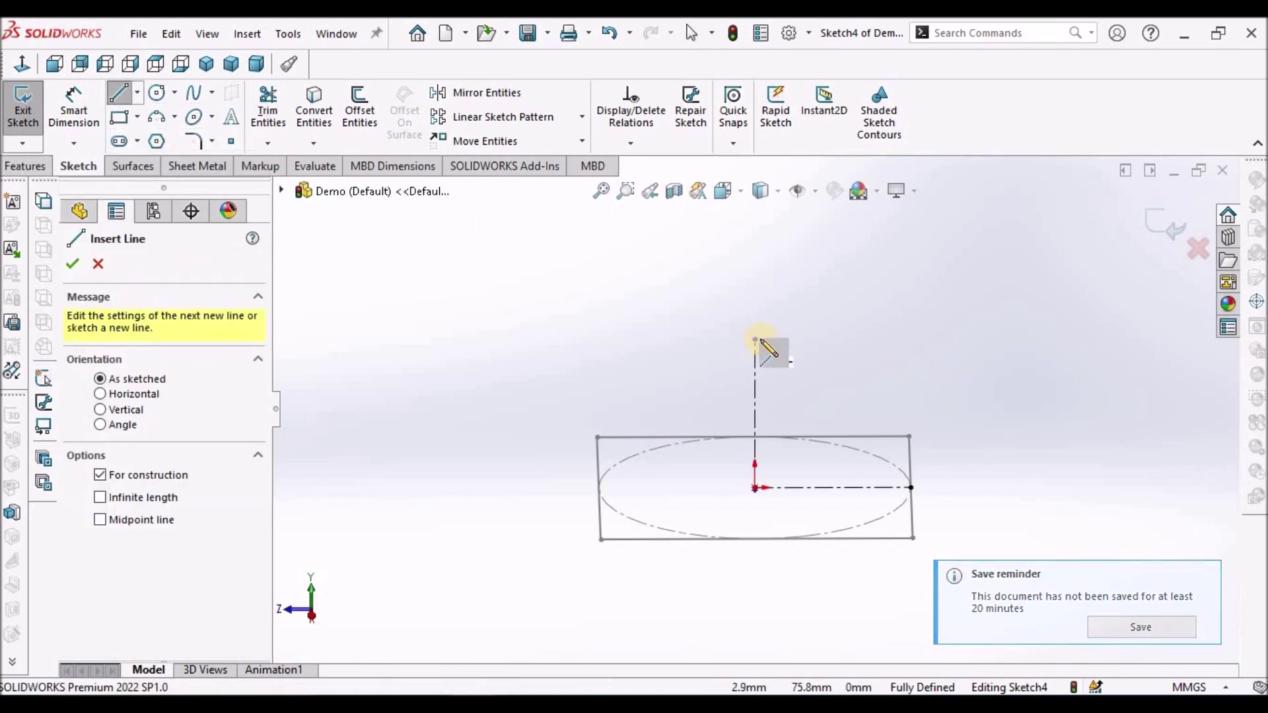
left_click(756, 341)
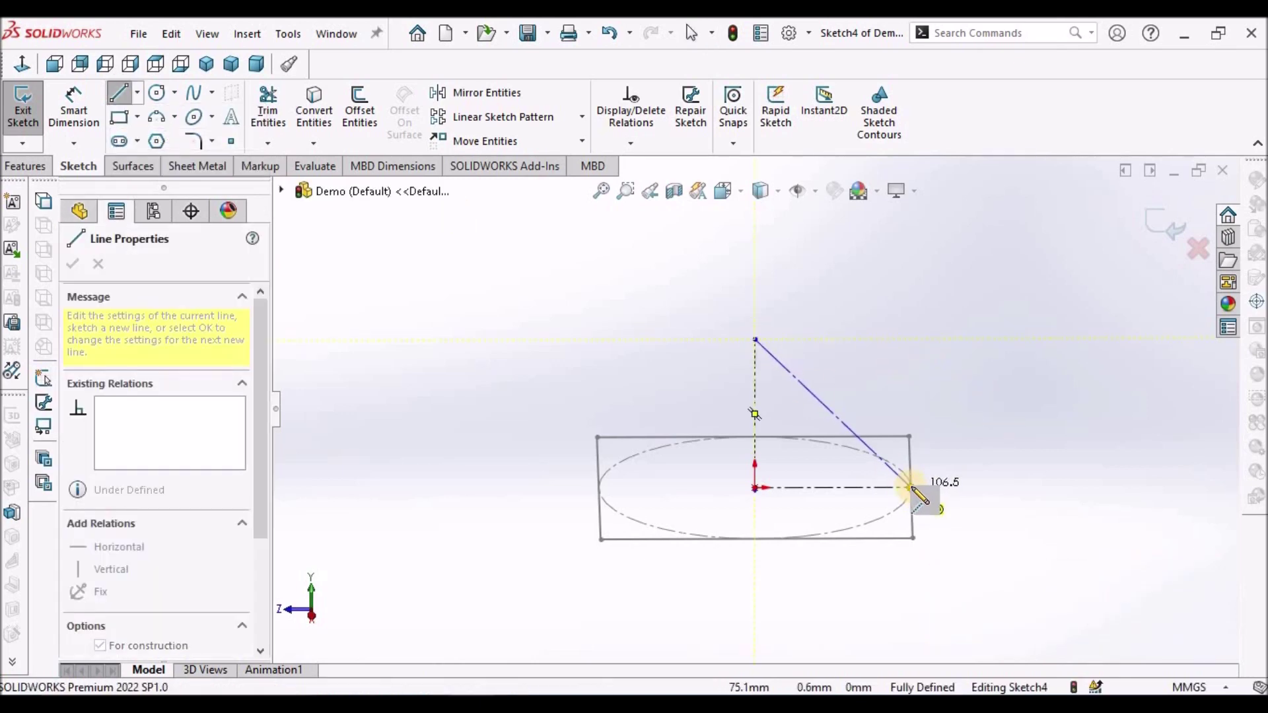
left_click(911, 488)
right_click(882, 255)
left_click(903, 255)
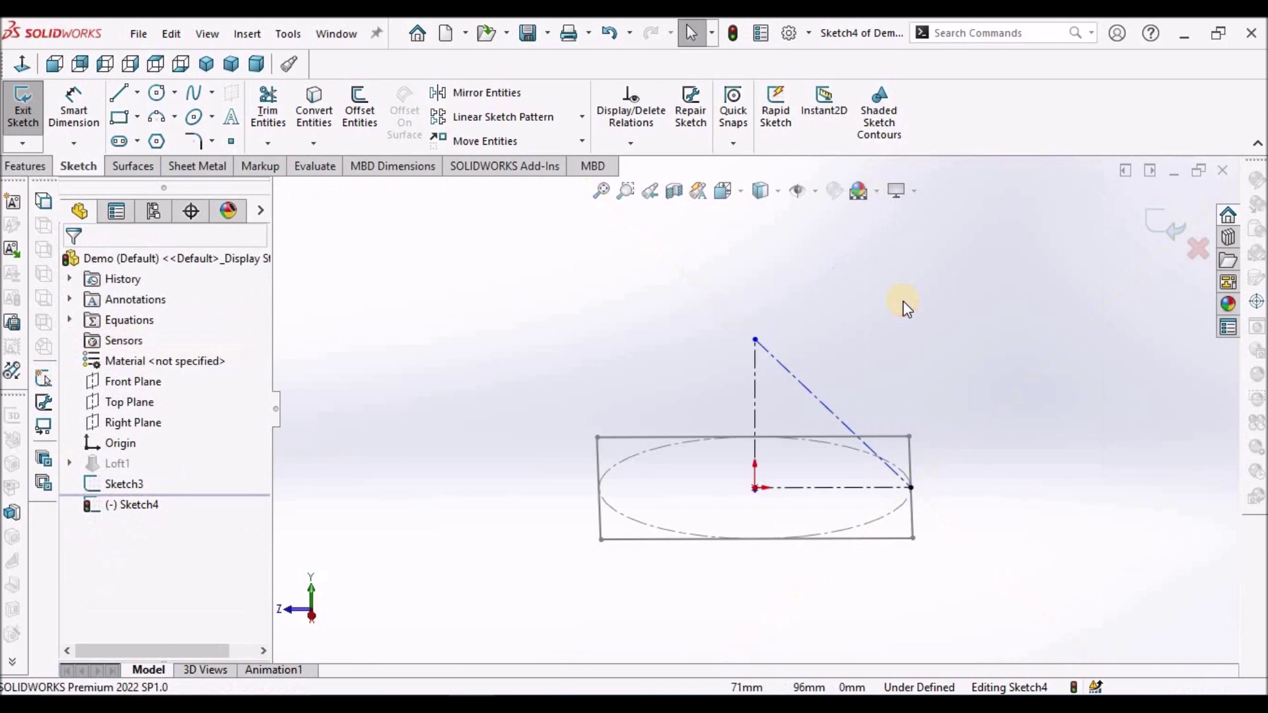
middle_click_drag(901, 320, 894, 564)
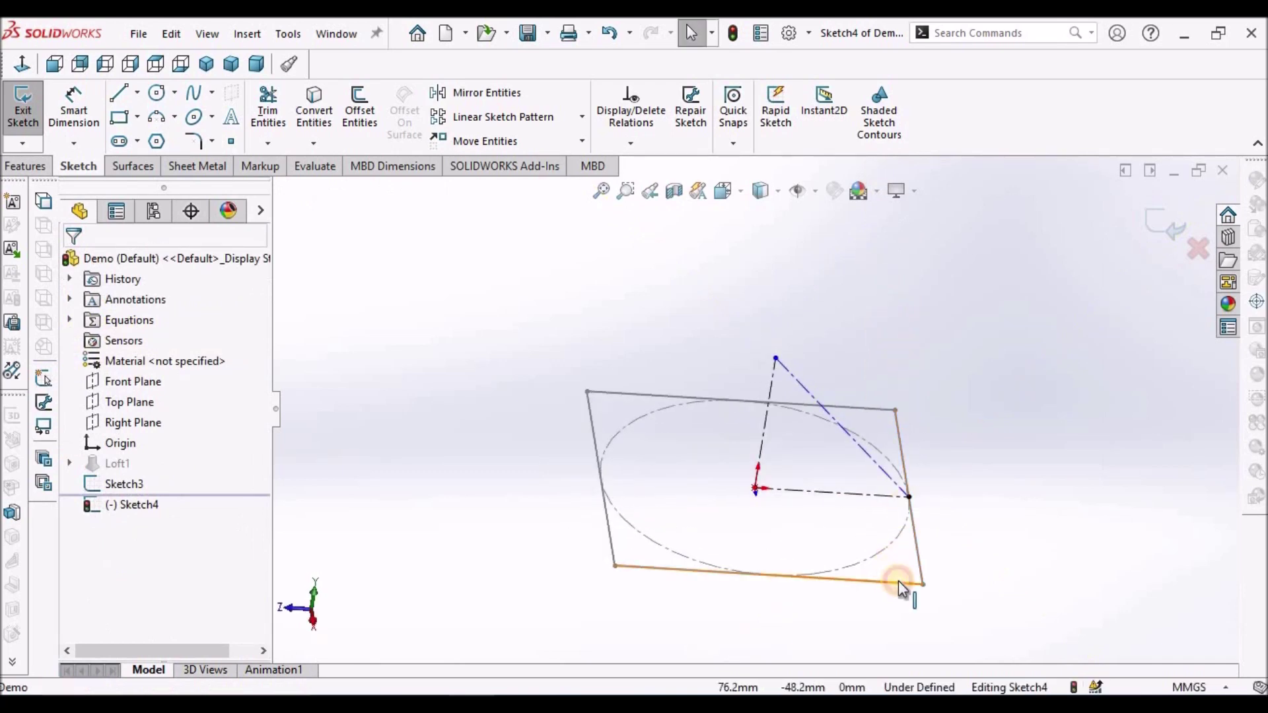
Make the slanted centerline equal to the square's 150 mm bottom edge
left_click(899, 580)
left_click(837, 423, "ctrl")
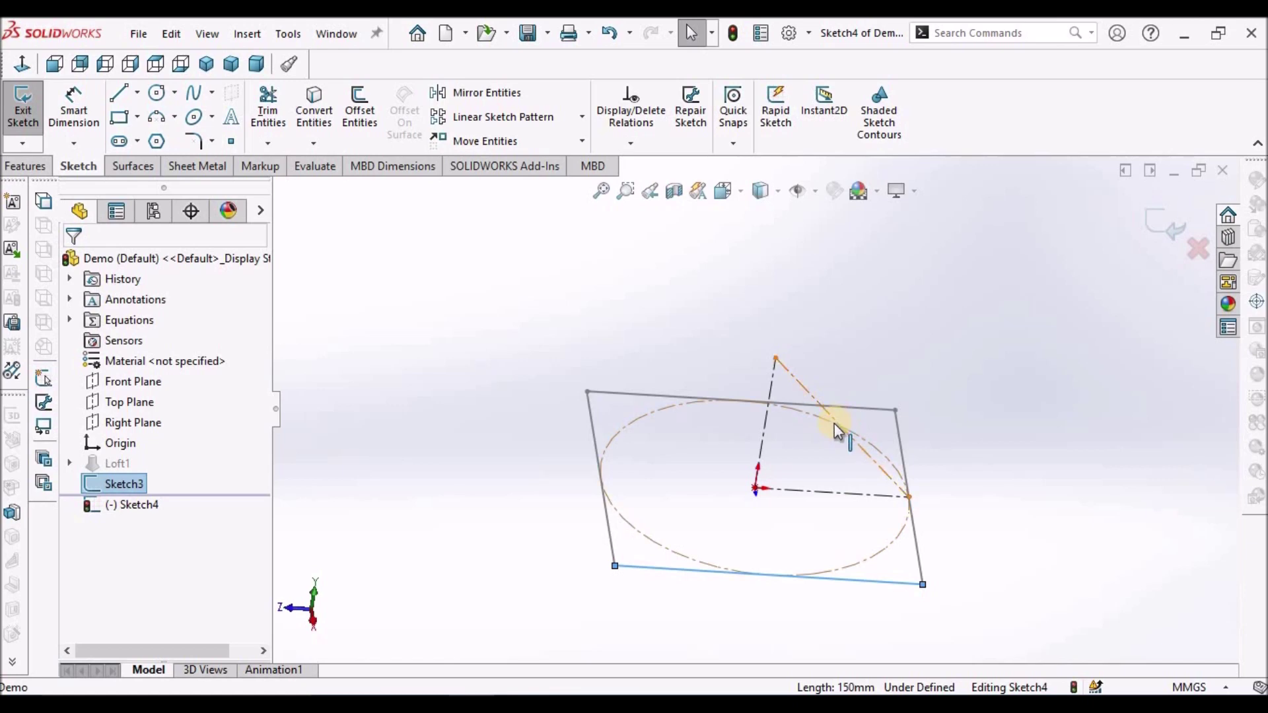
left_click(837, 428, "ctrl")
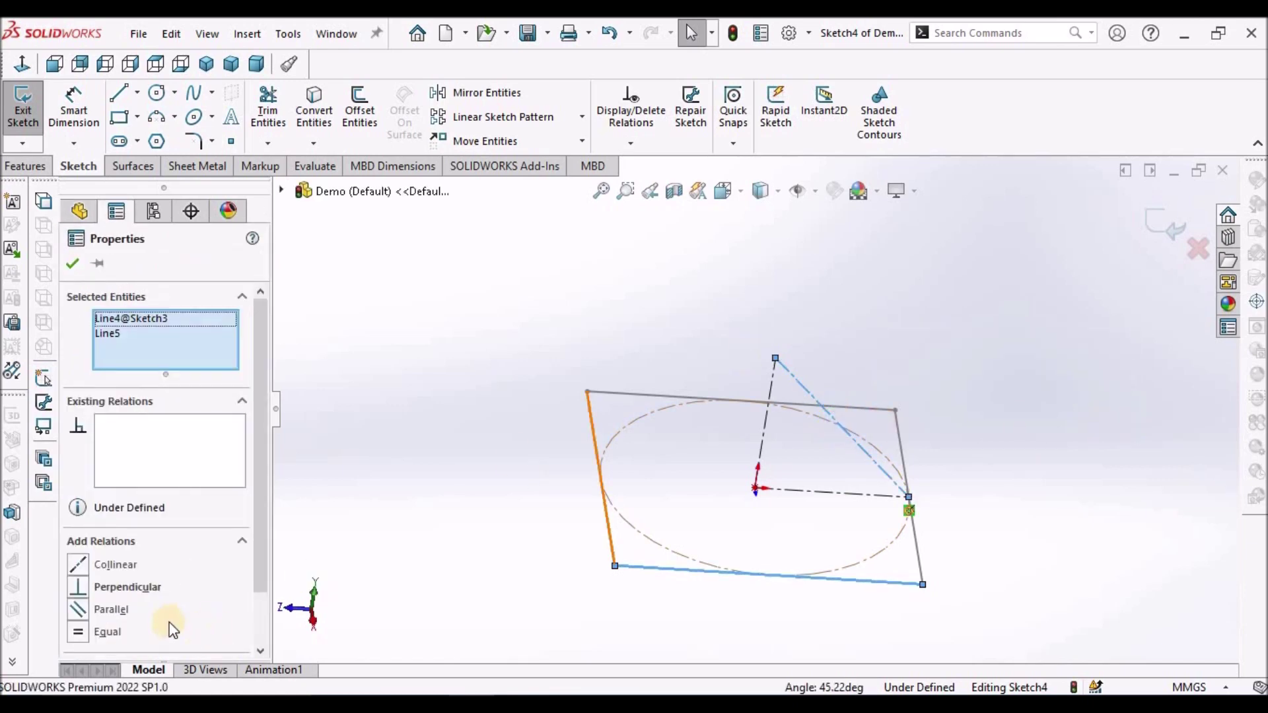
left_click(80, 632)
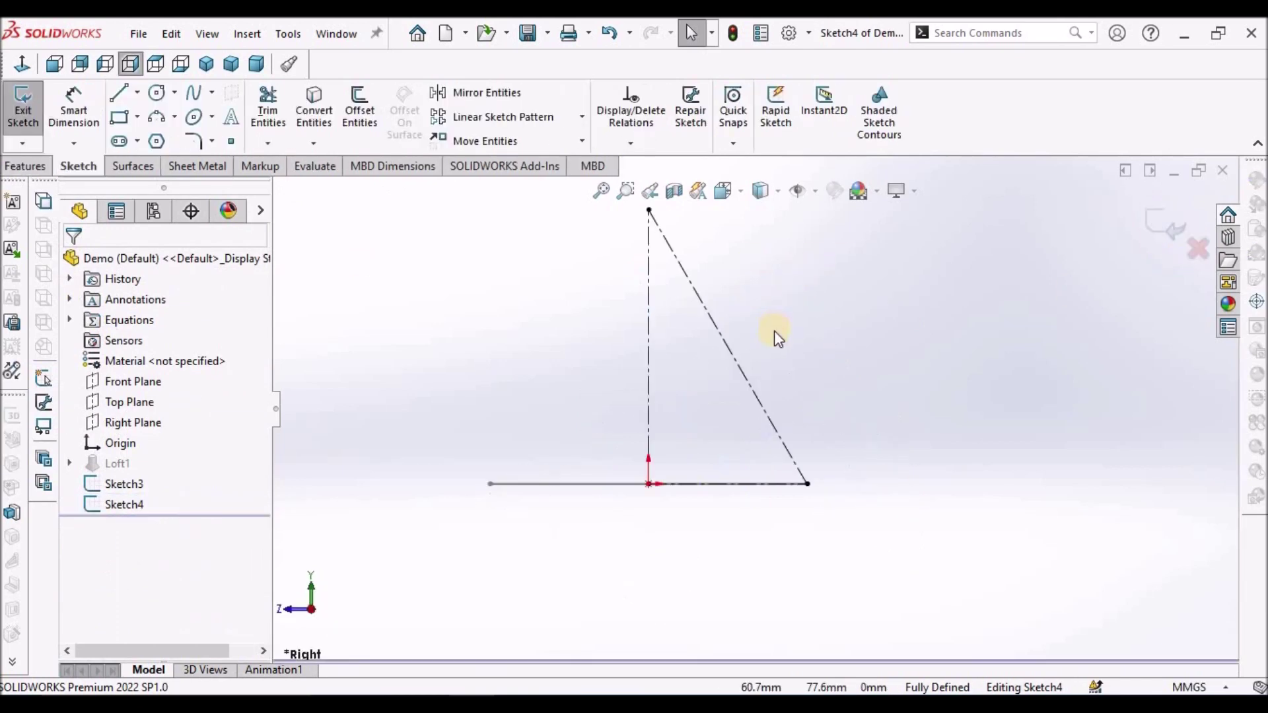
Add a sketch point coincident with the vertical centerline's top end
left_click(231, 142)
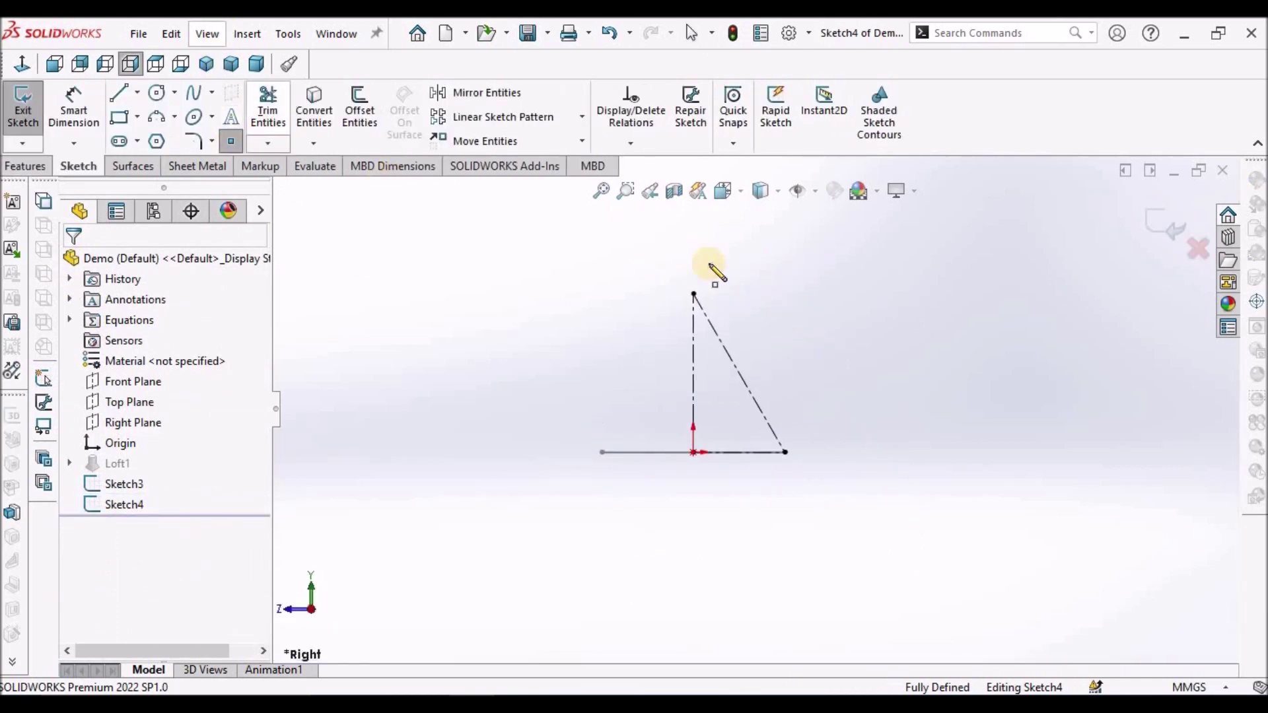
left_click(747, 278)
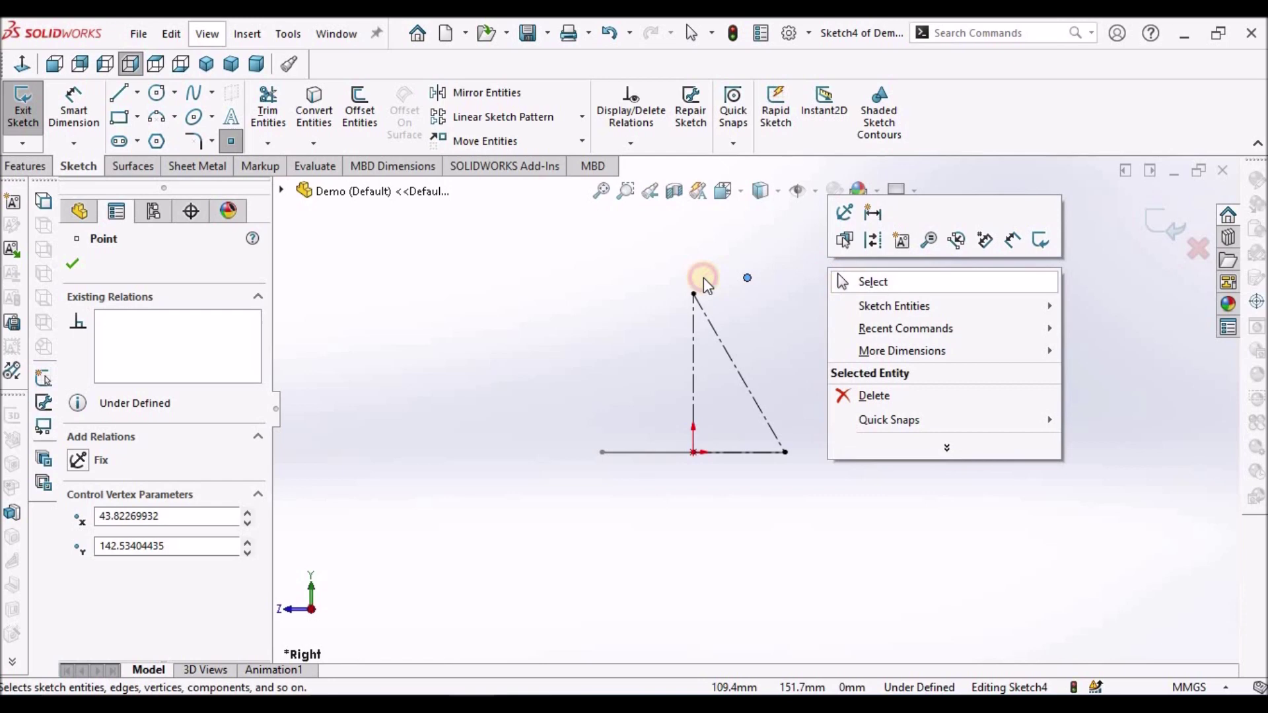
key("Escape")
left_click(692, 293)
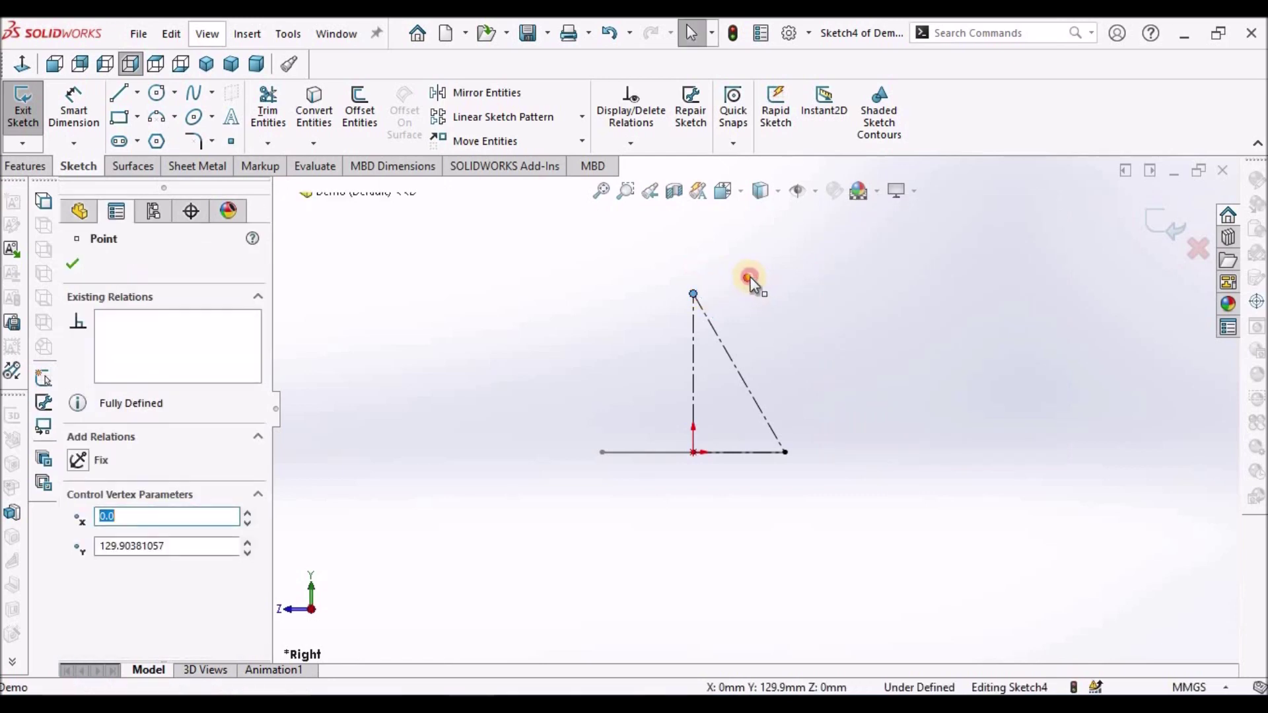
left_click(749, 277, "ctrl")
left_click(79, 608)
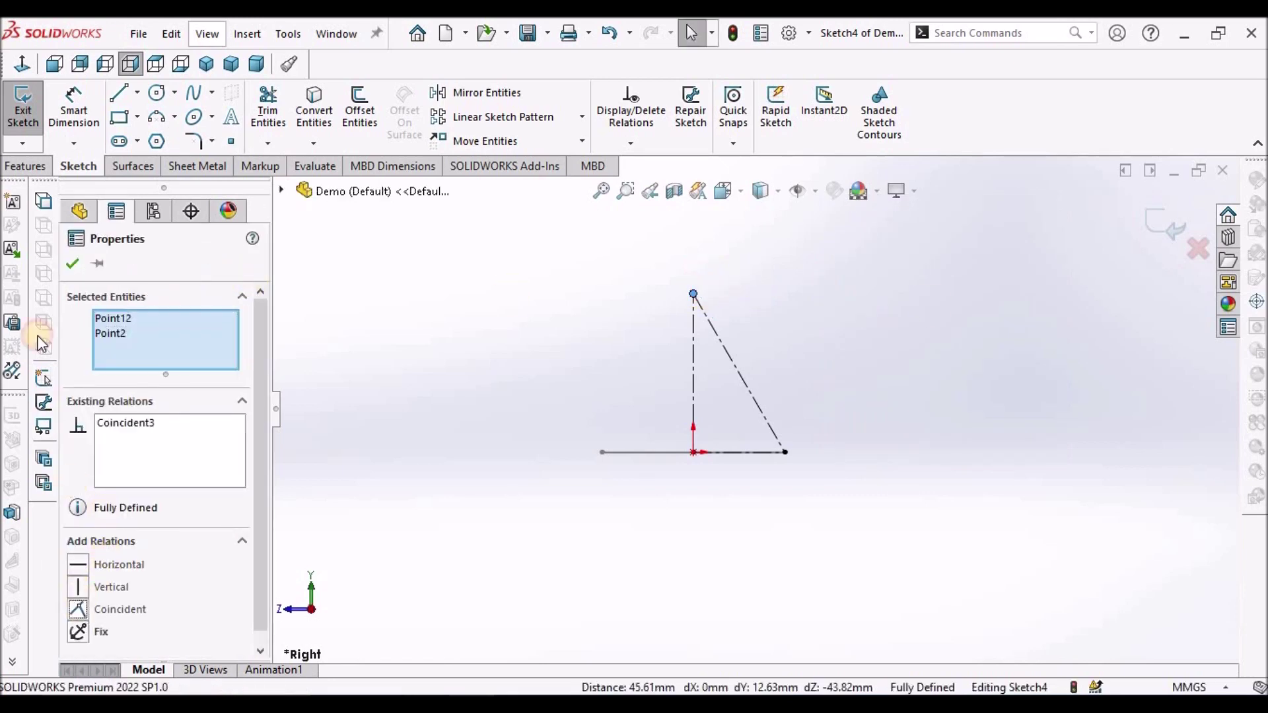
left_click(71, 267)
middle_click_drag(887, 295, 733, 318)
Loft from the square Sketch3 to the apex-point Sketch4, creating Loft2
left_click(1174, 227)
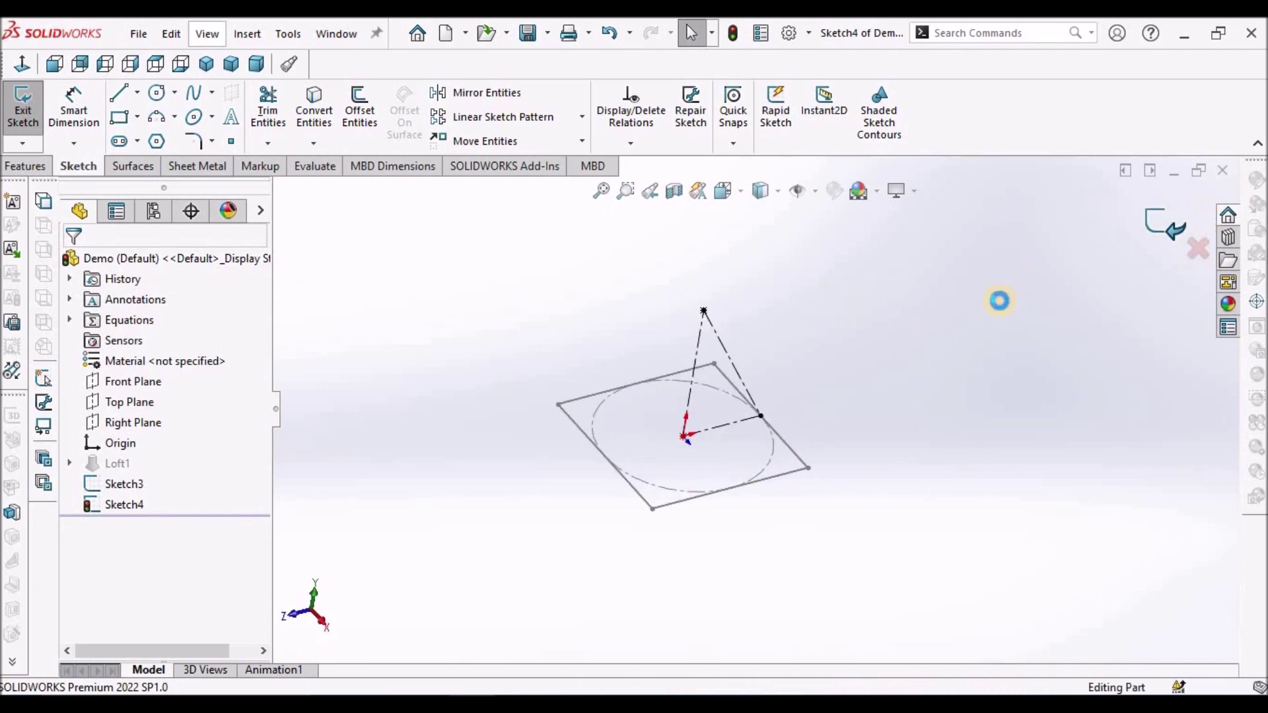
left_click(26, 165)
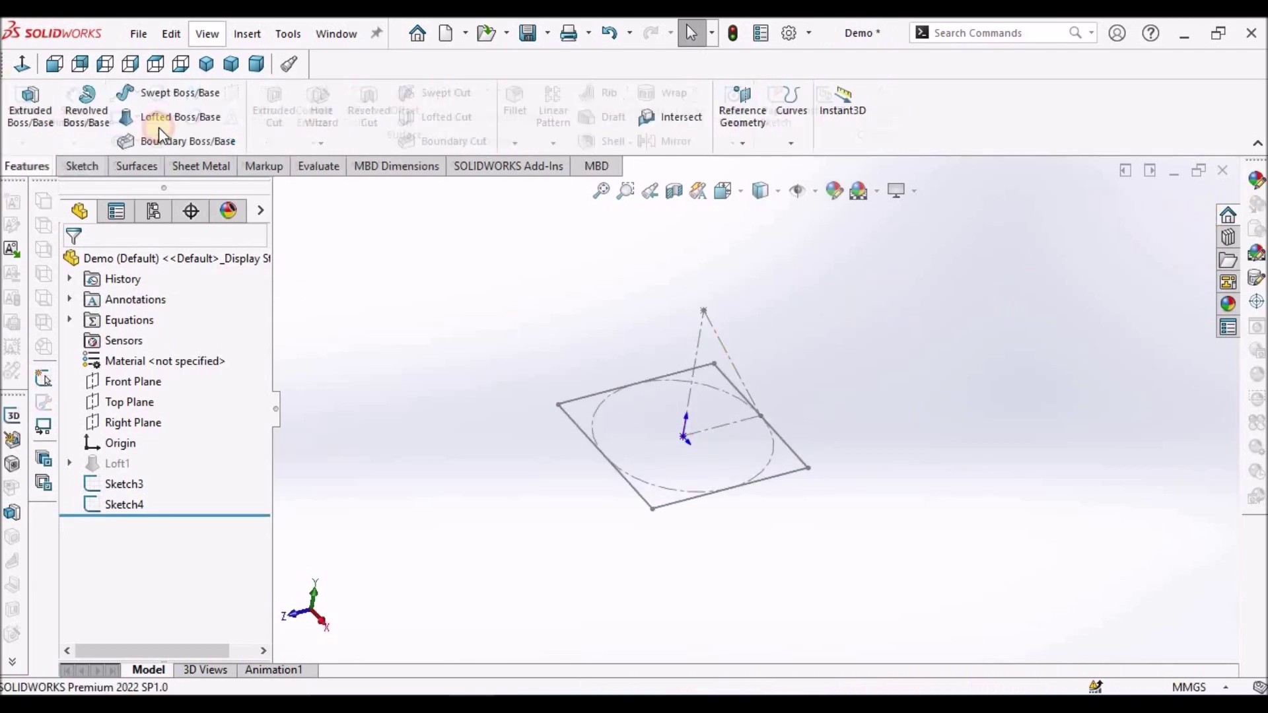
left_click(181, 116)
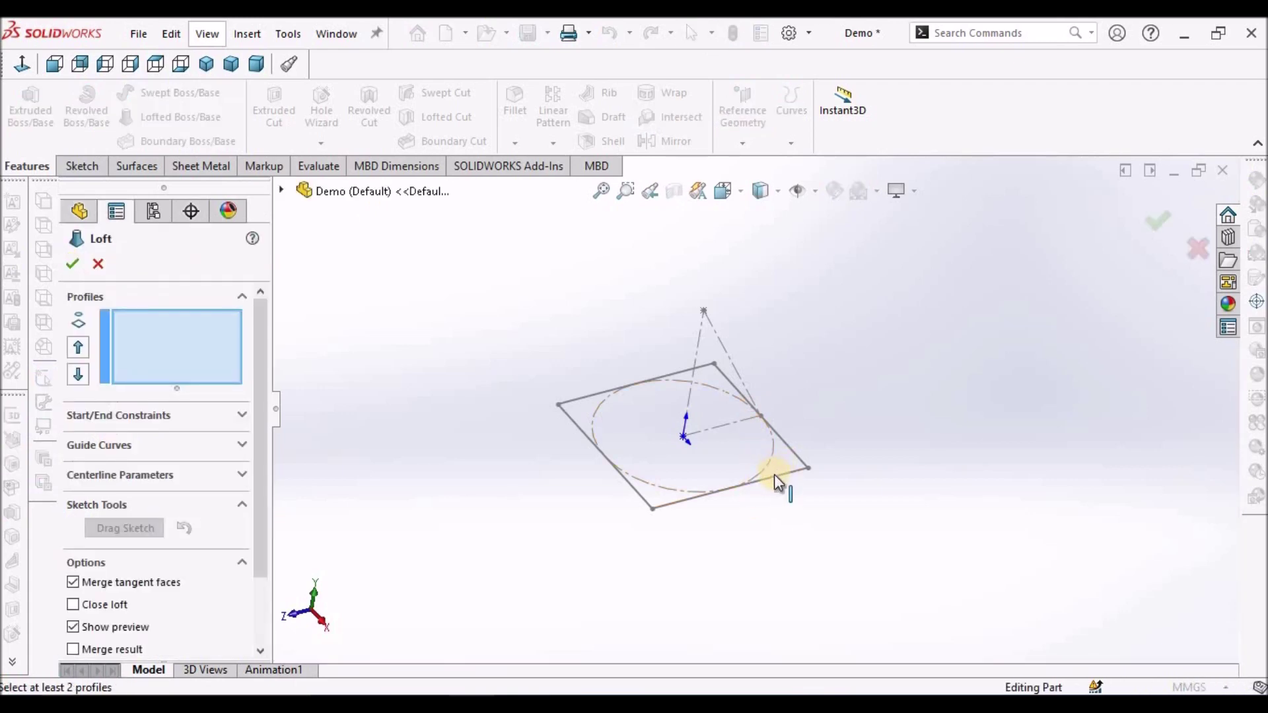
left_click(774, 477)
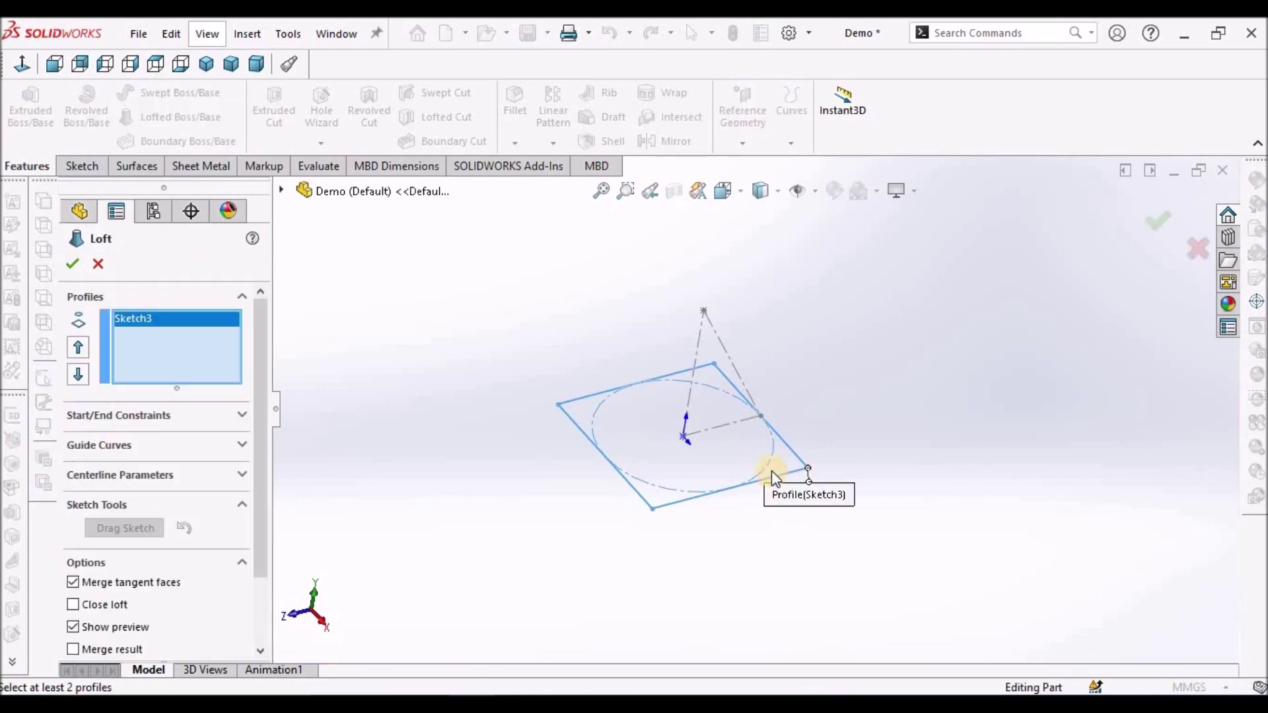
left_click(702, 309)
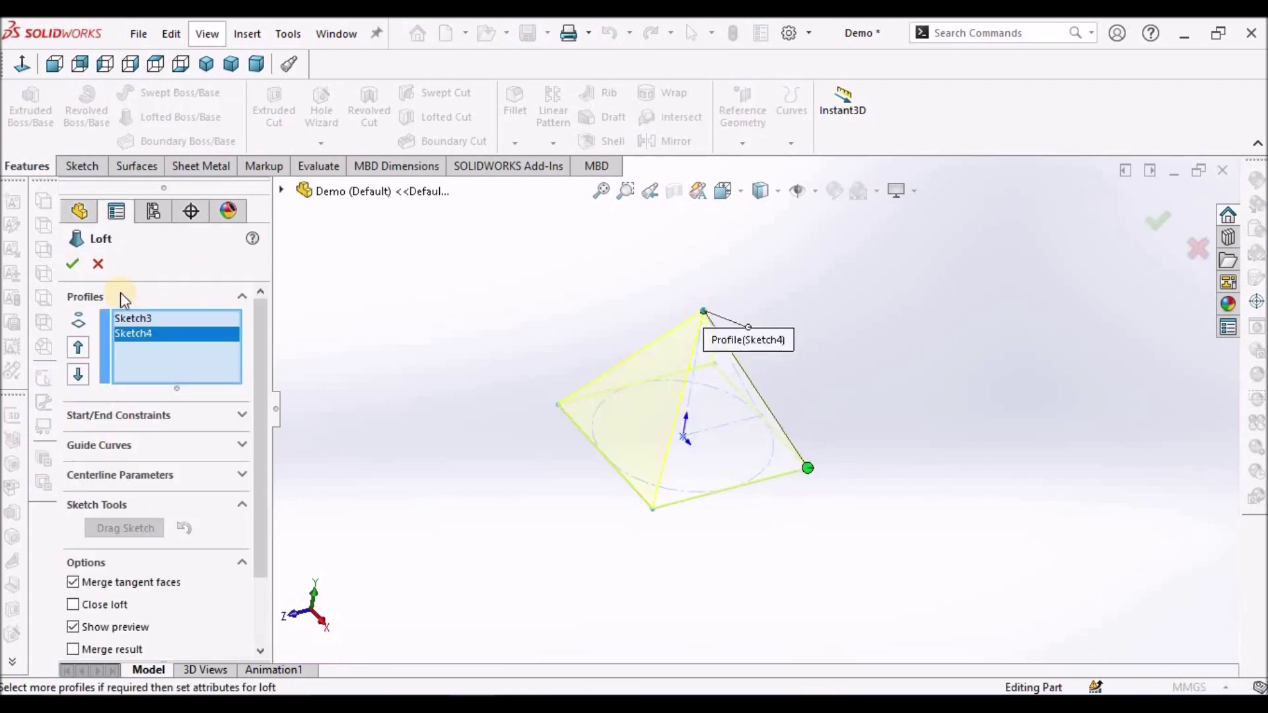
left_click(73, 263)
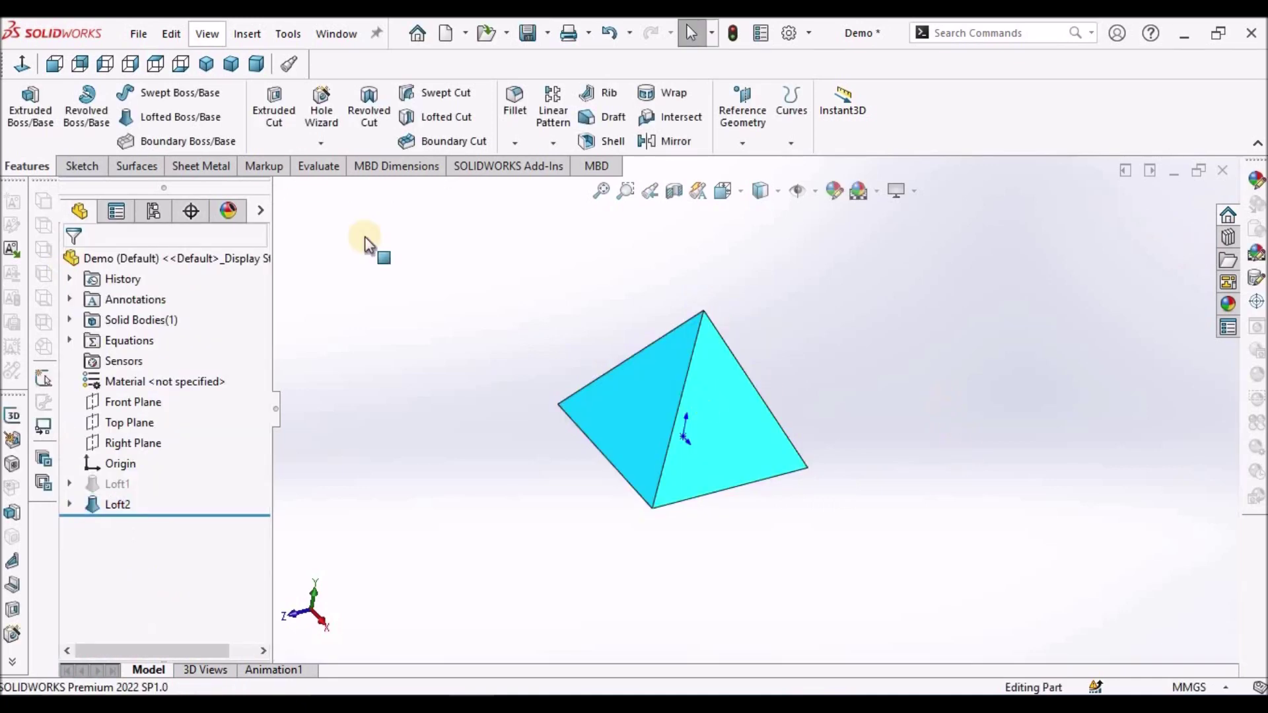
left_click(282, 63)
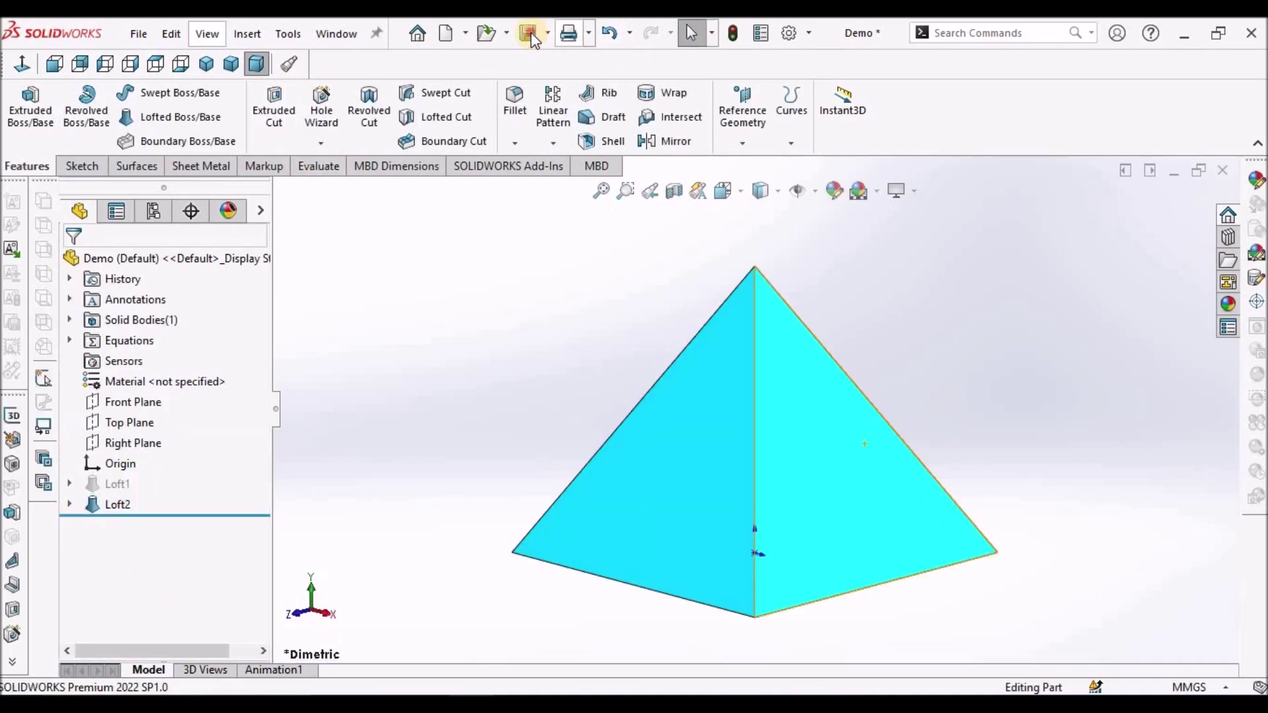
scroll(844, 318, "down", 4)
mouse_move(843, 319)
middle_mouse_down()
mouse_move(803, 225)
mouse_move(778, 551)
middle_mouse_up()
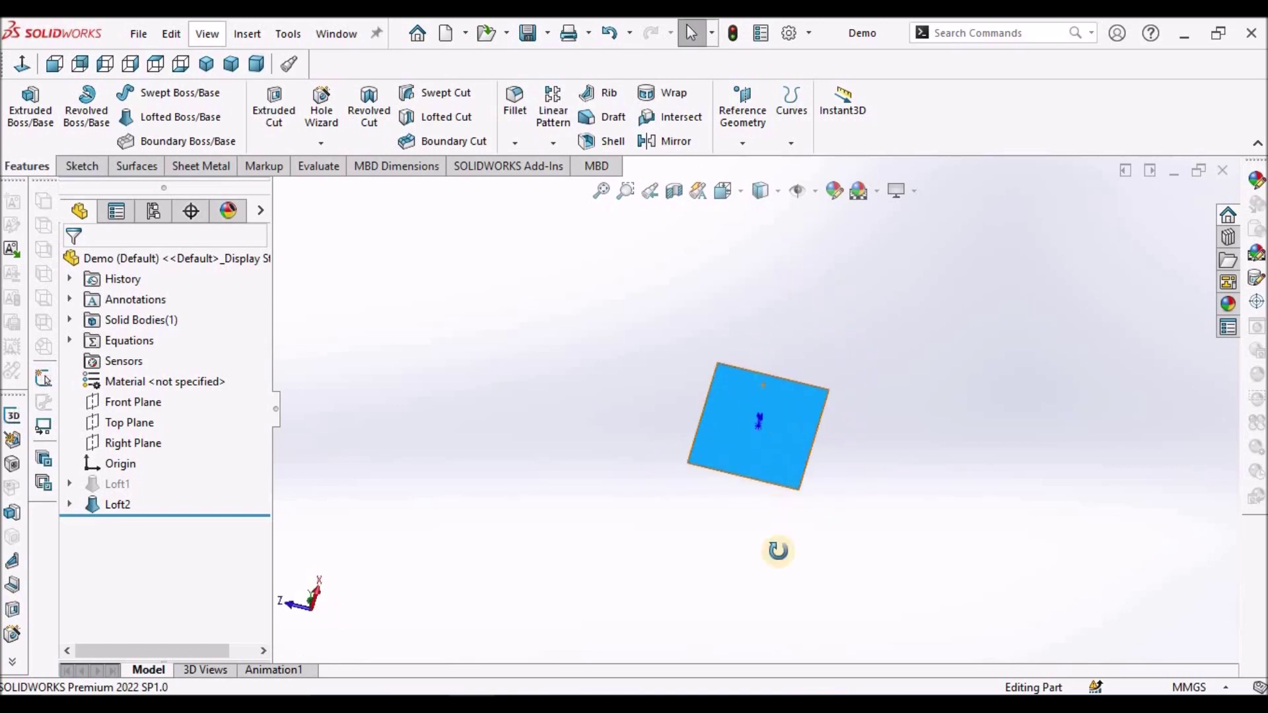
key("ctrl+7")
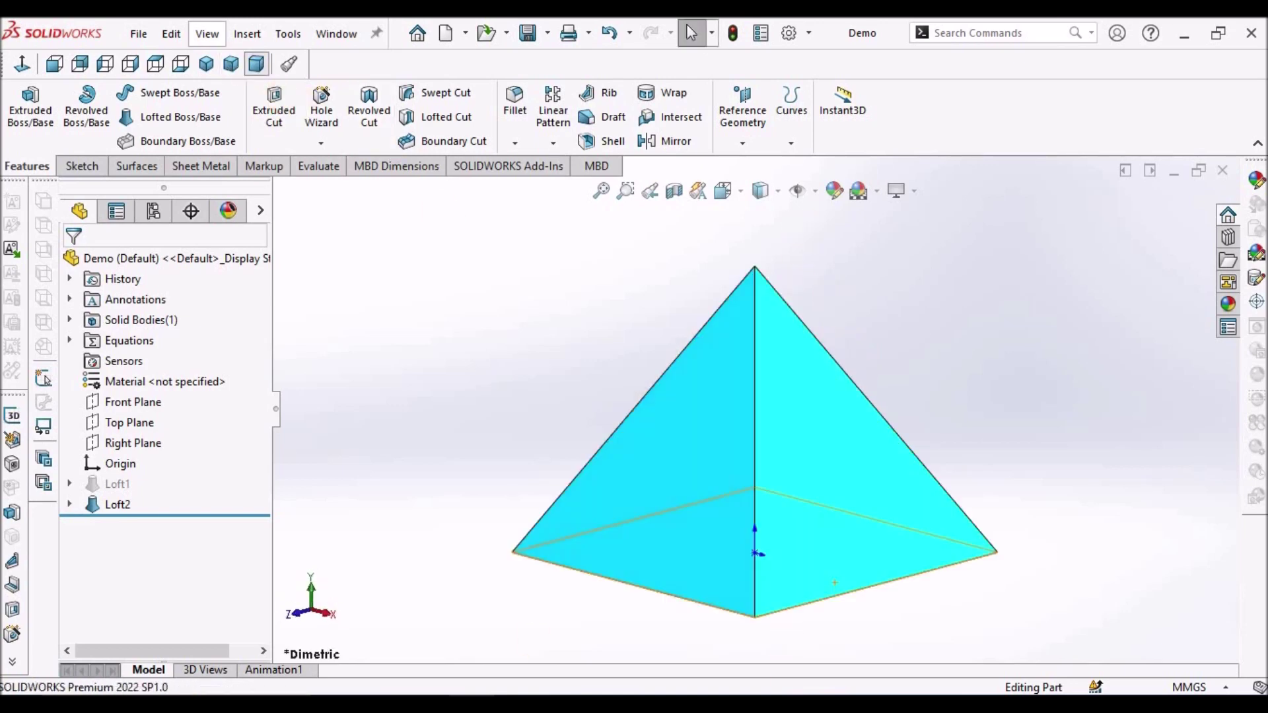